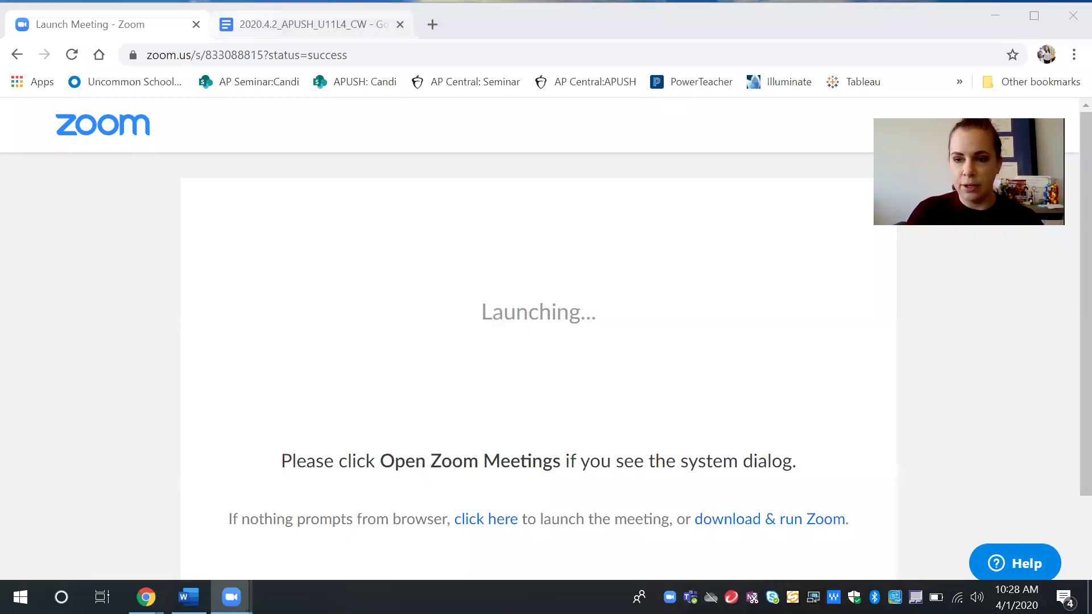
Step: Switch back to the coursework document and place the cursor in the empty right table cell
key(ctrl+Tab)
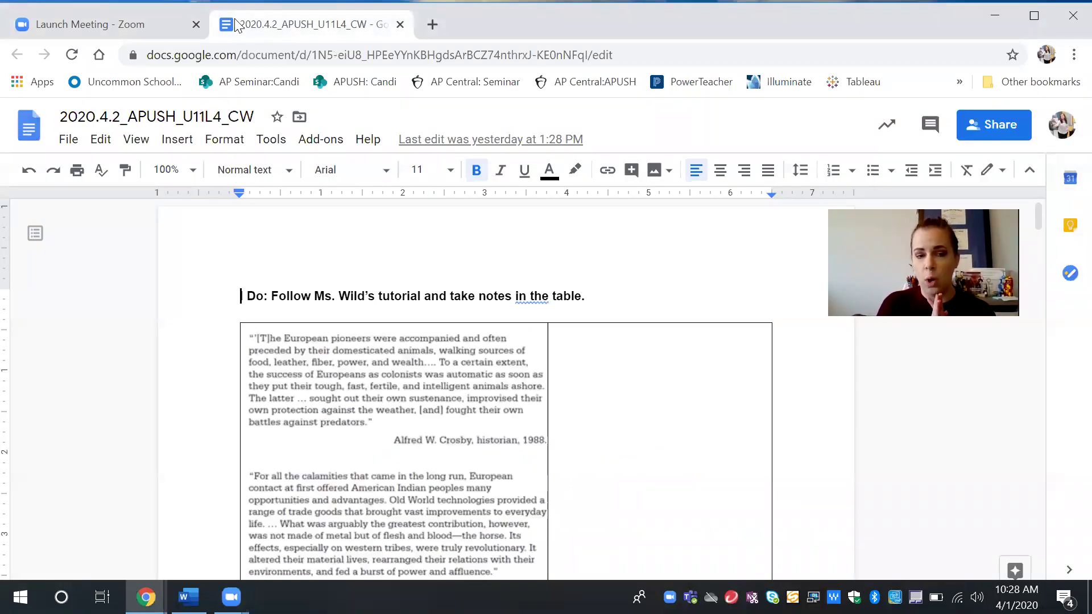
scroll(636, 394, down, 1)
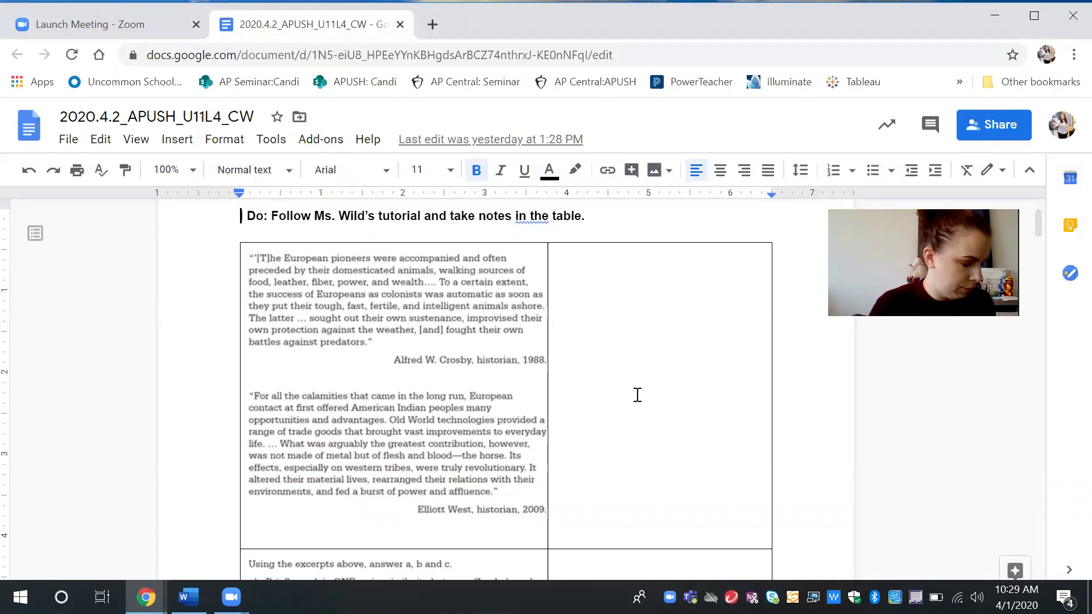
click(573, 286)
text(1))
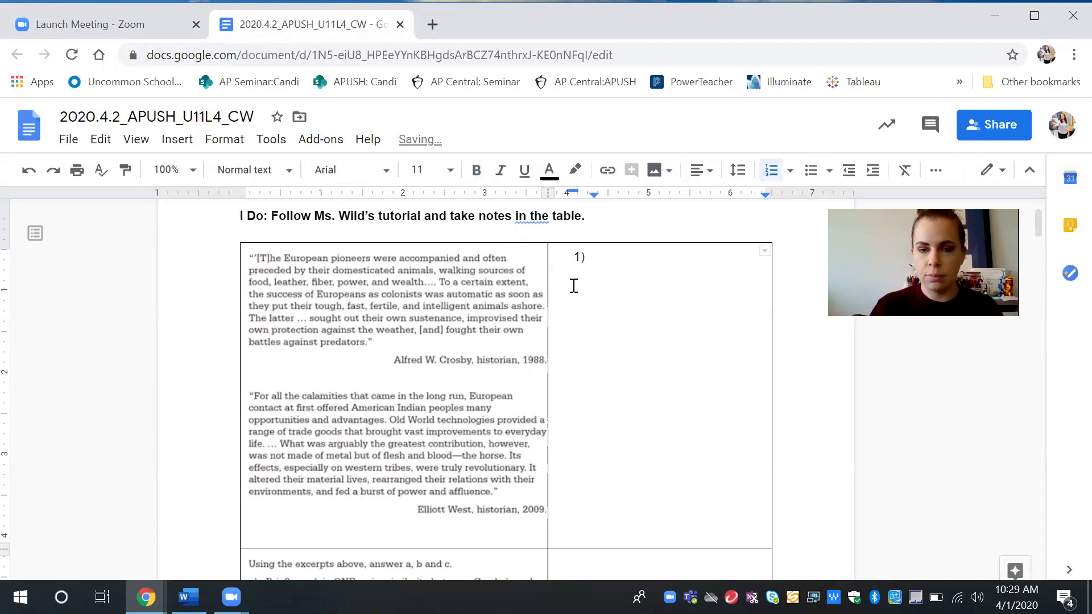
scroll(573, 286, down, 1)
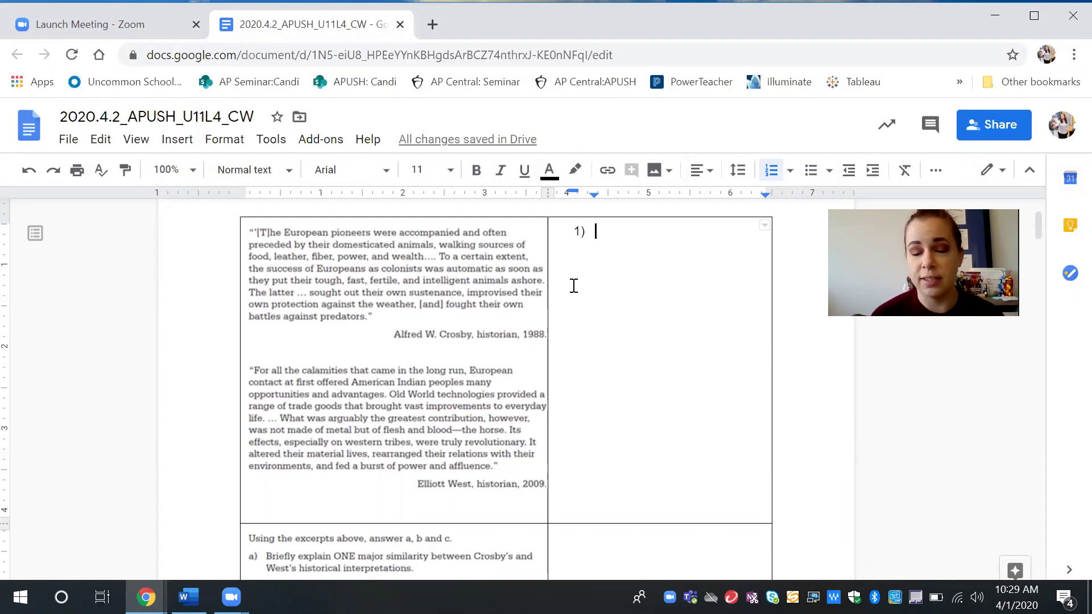
scroll(573, 286, down, 2)
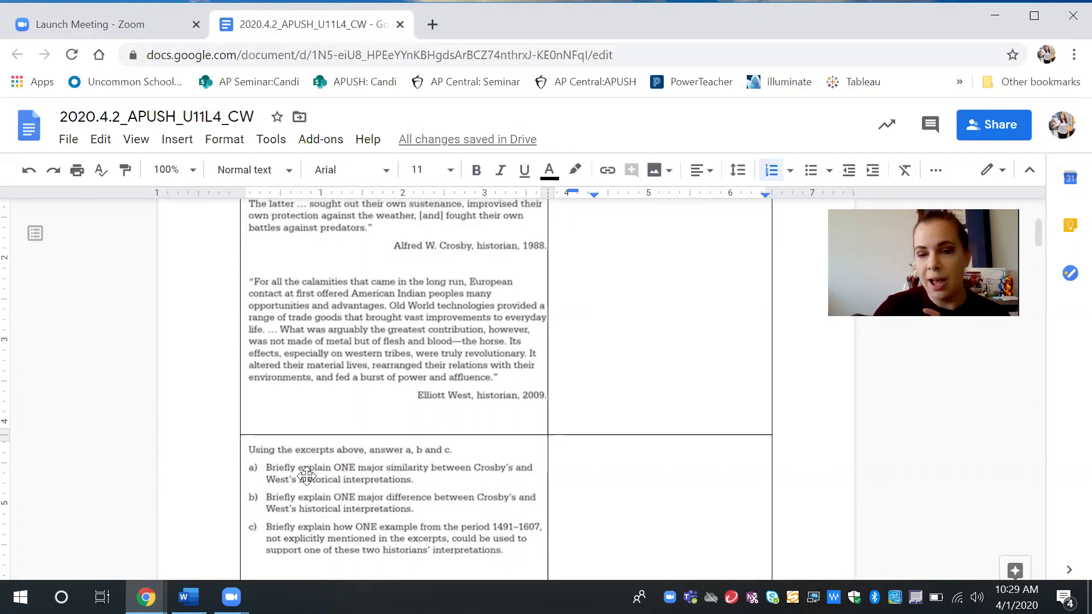
scroll(306, 476, down, 1)
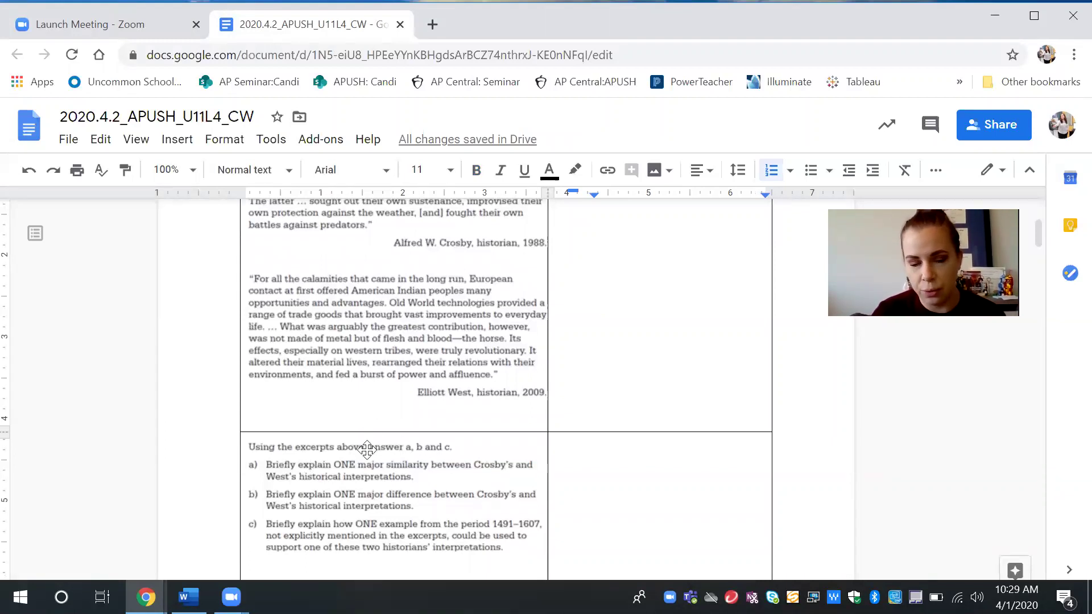
scroll(455, 462, down, 1)
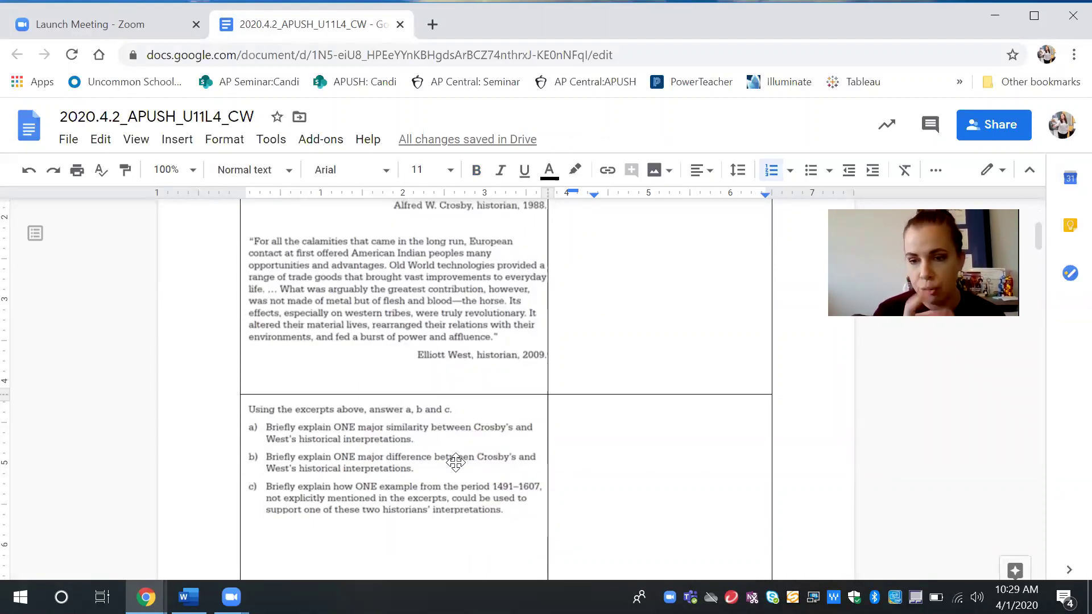
click(455, 462)
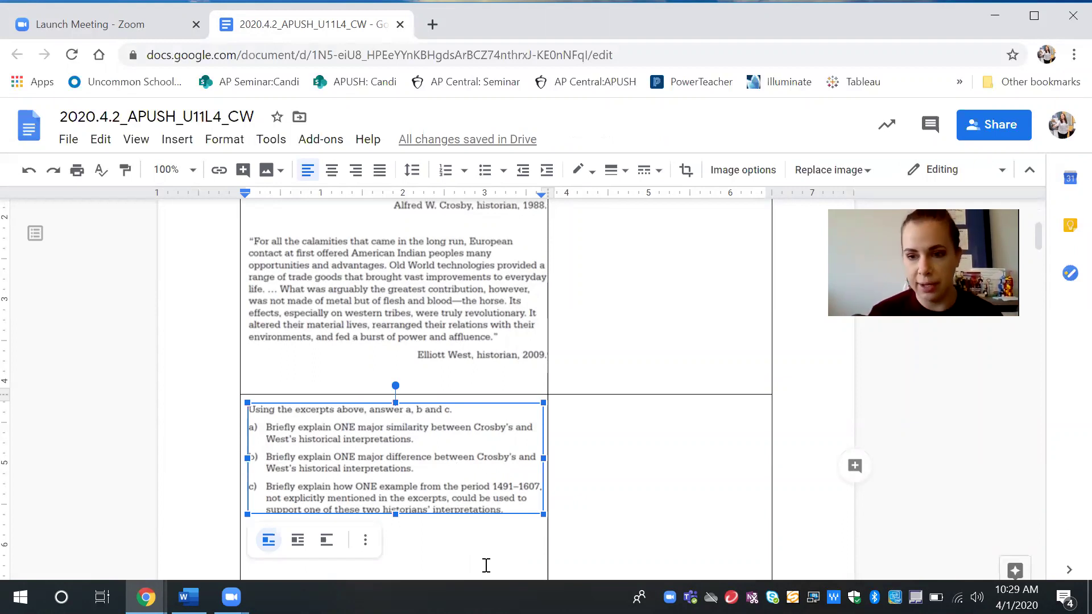
click(566, 441)
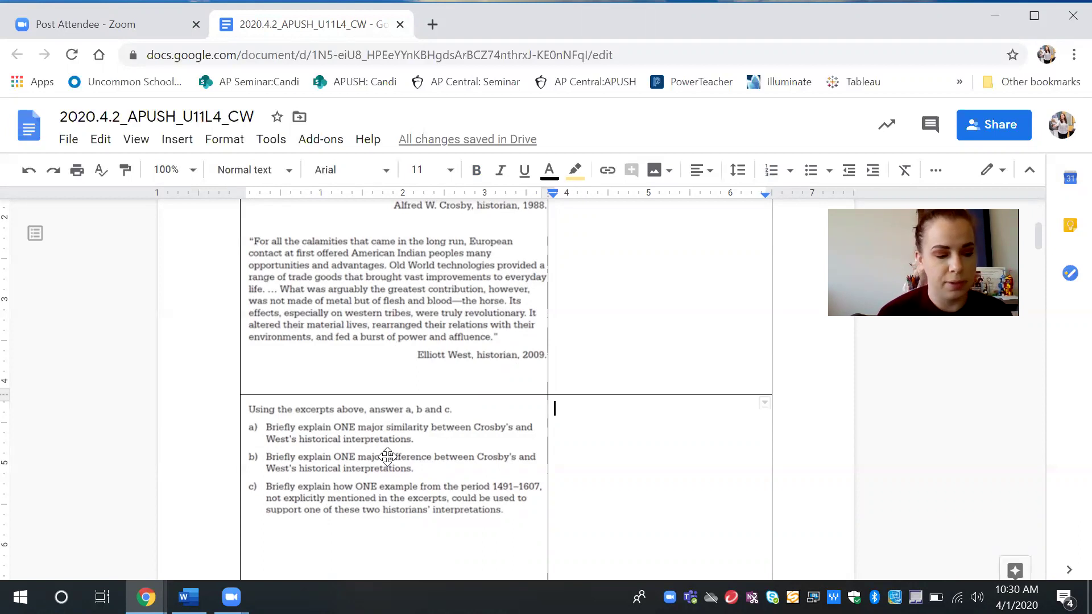
scroll(388, 458, up, 3)
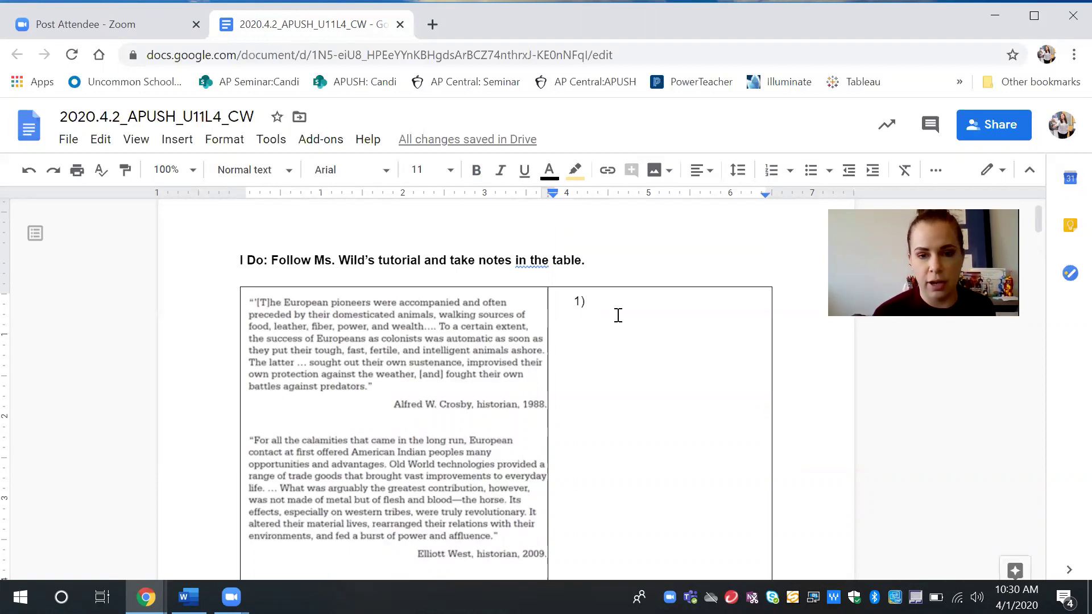
Step: Correct the misspelled word in step 1 so it reads 'clues'
click(622, 308)
text(Read)
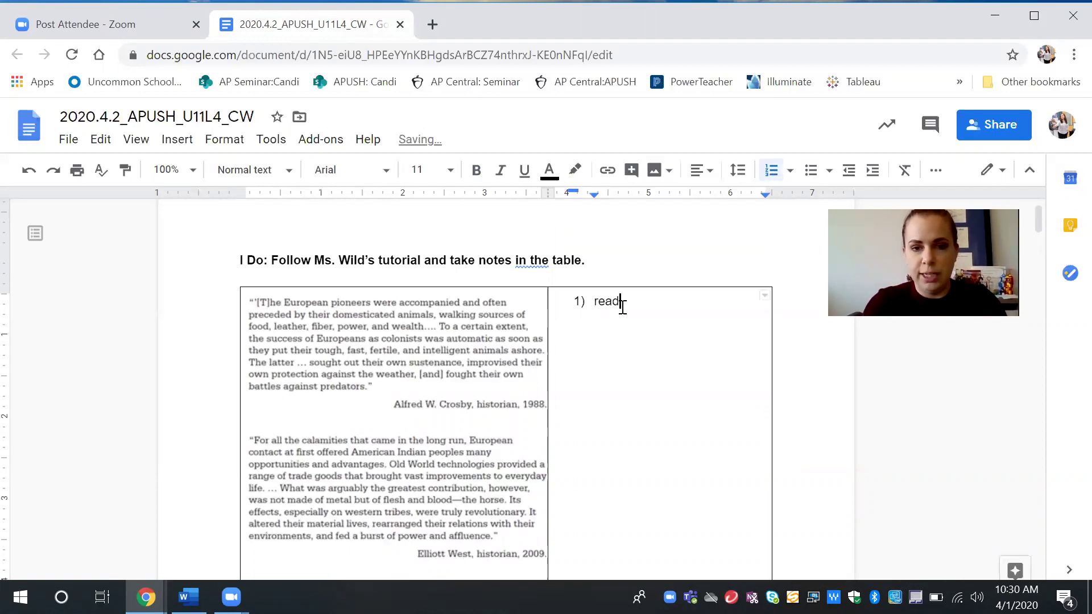
text( the sour)
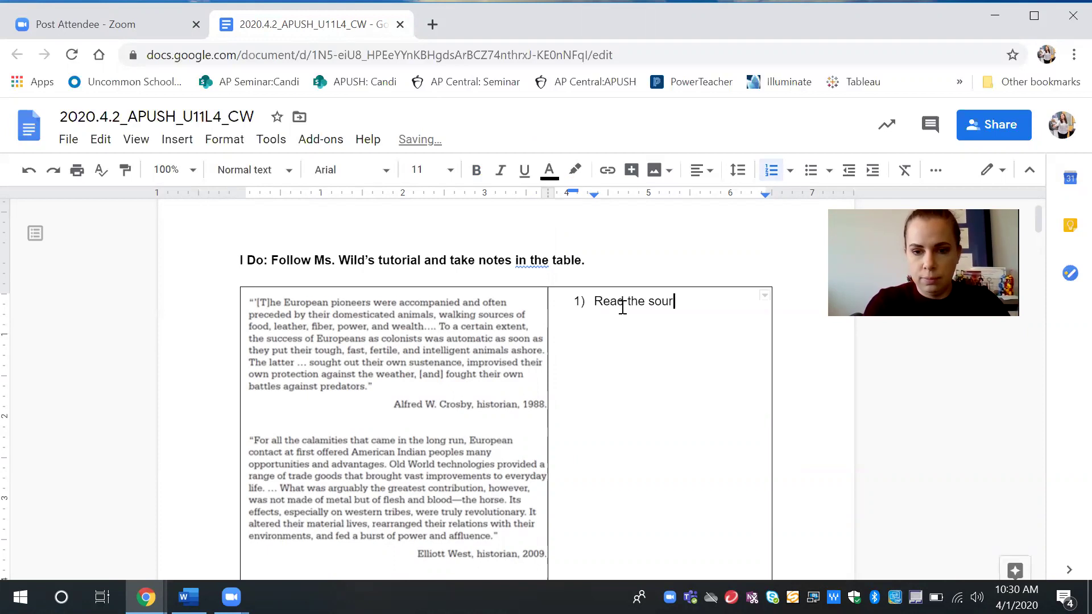
text(ce for informa)
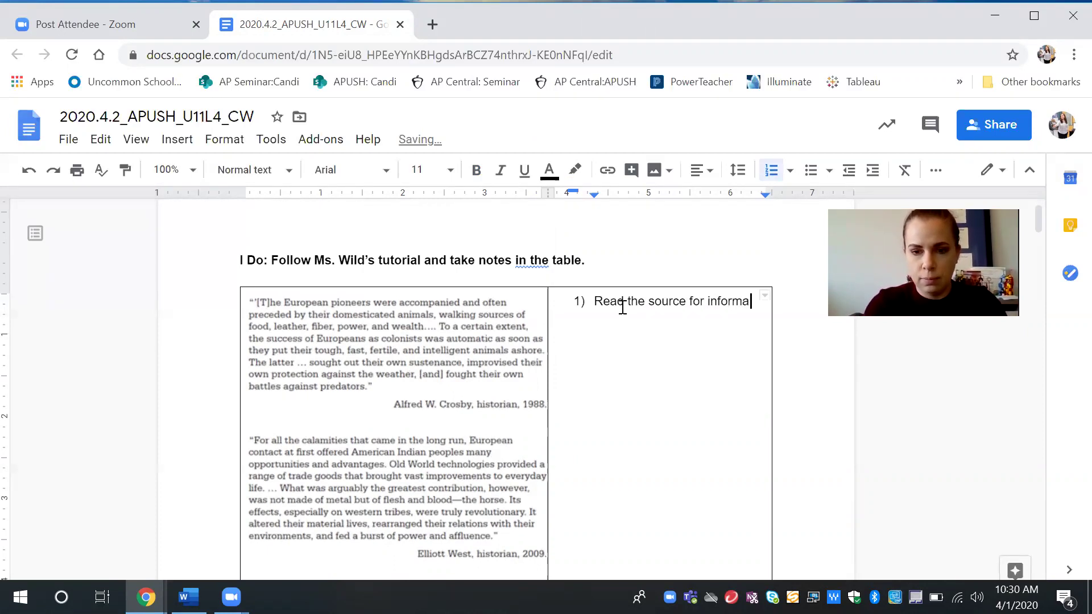
text(tion anf)
key(BackSpace)
key(BackSpace)
text(d cli)
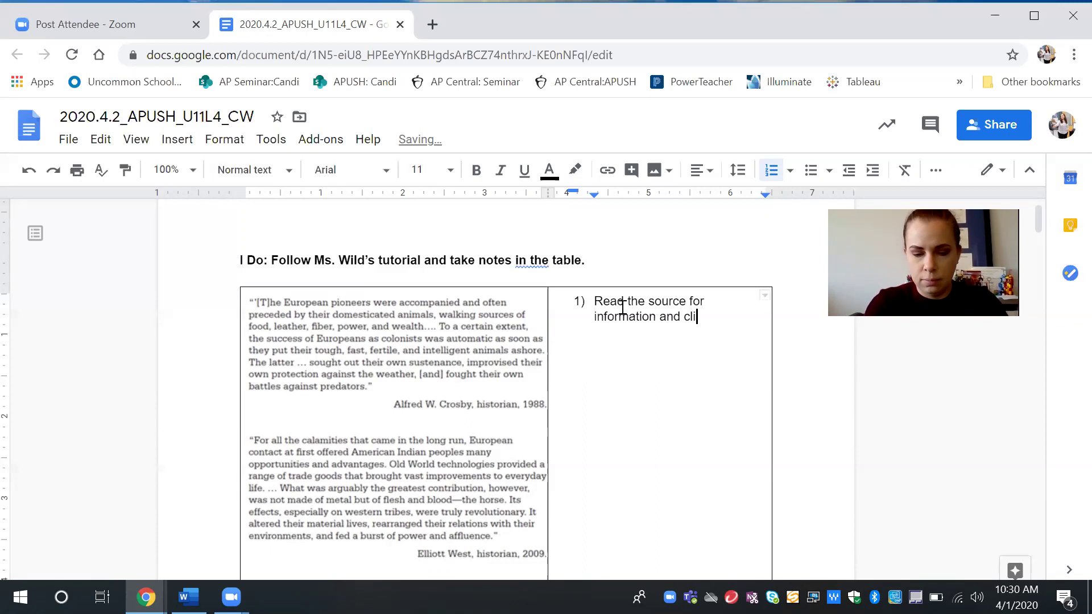
key(BackSpace)
text(ues)
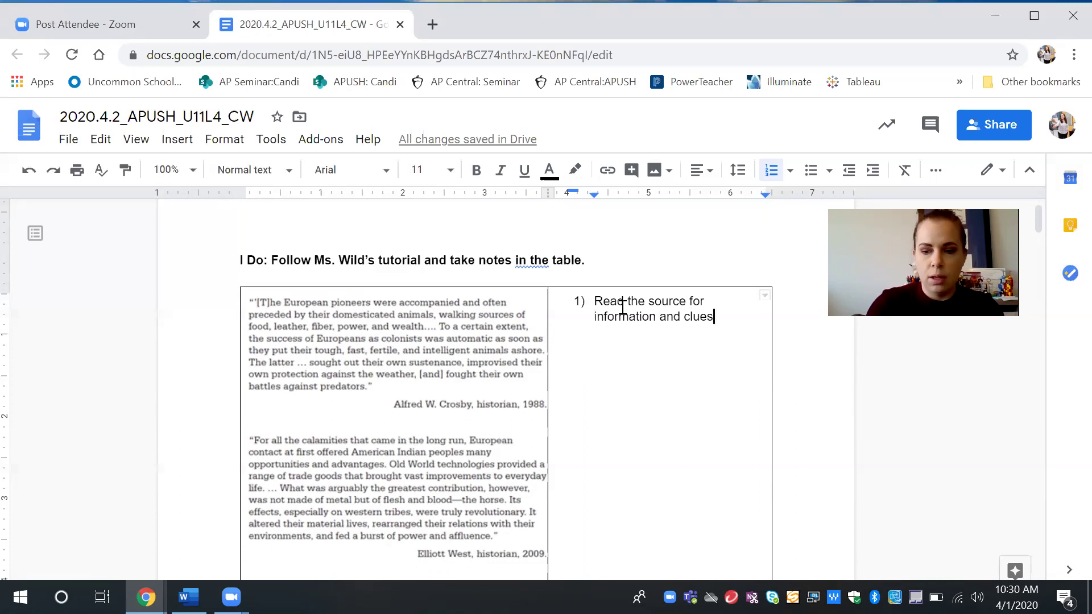
Step: Add step 2, 'Determine the topic and scope and make relevant margin notes', correcting 'relevent'
key(Return)
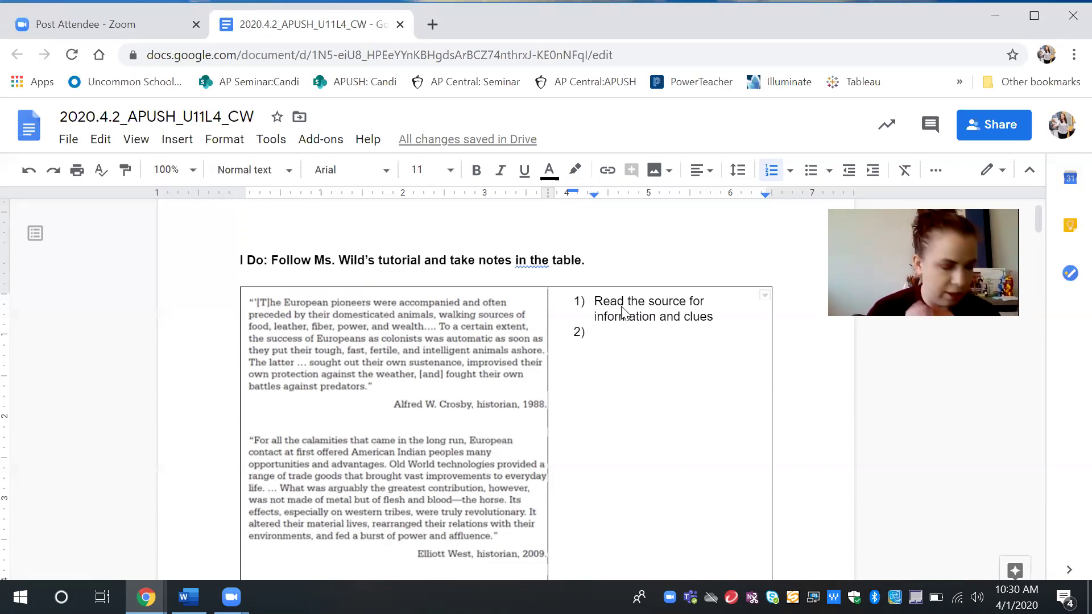
text(determine t)
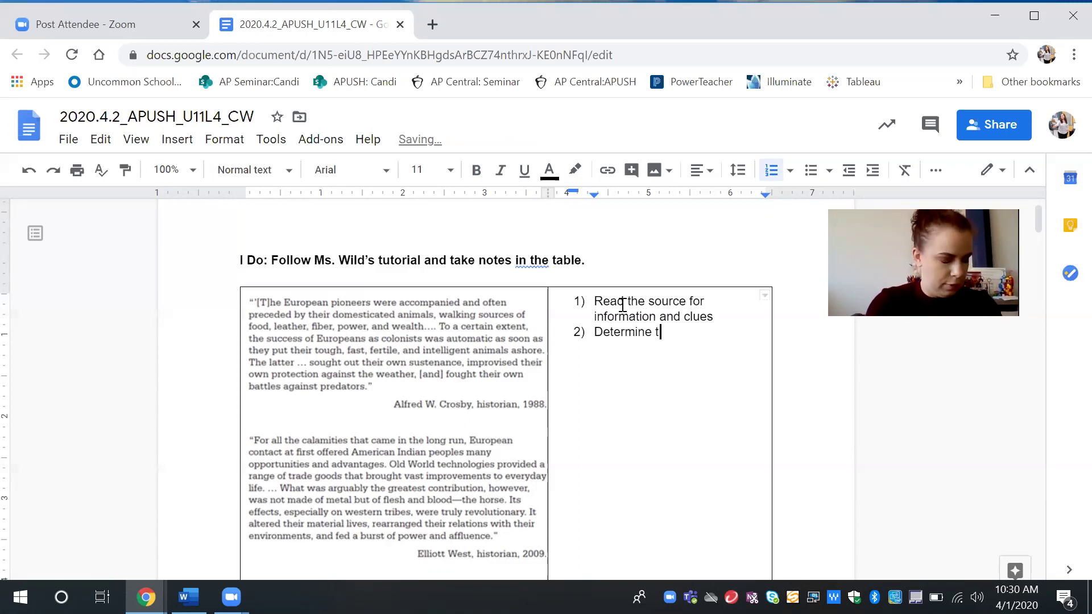
text(he top)
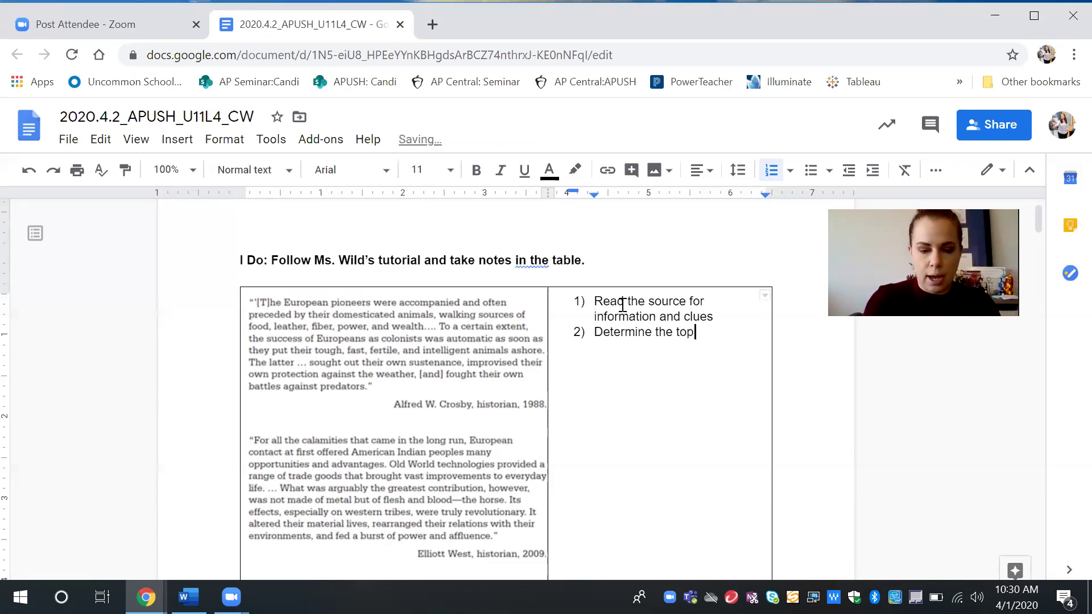
text(ic and sc)
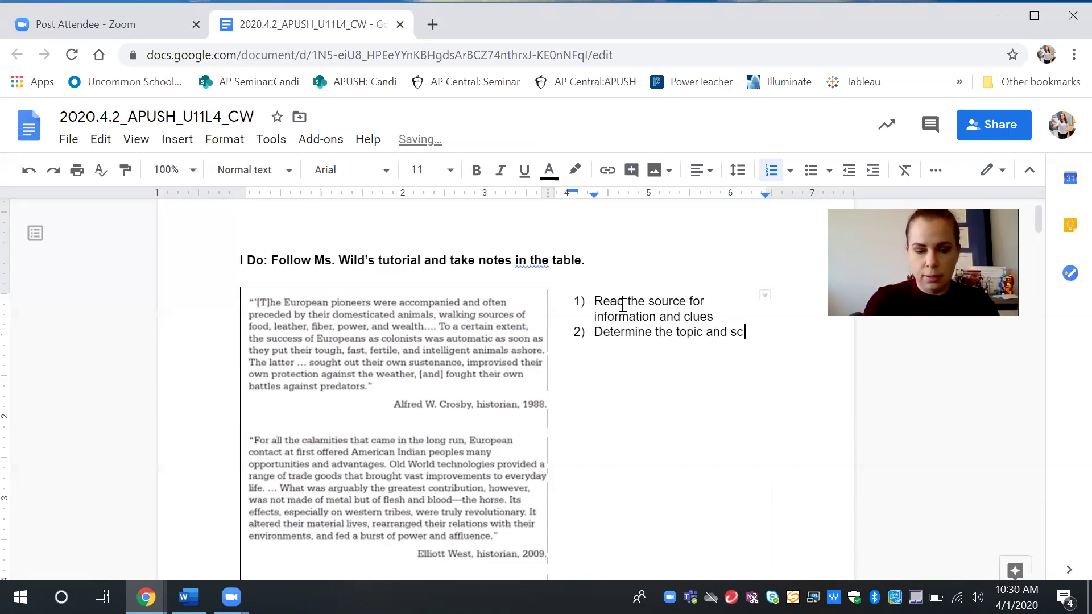
text(ope )
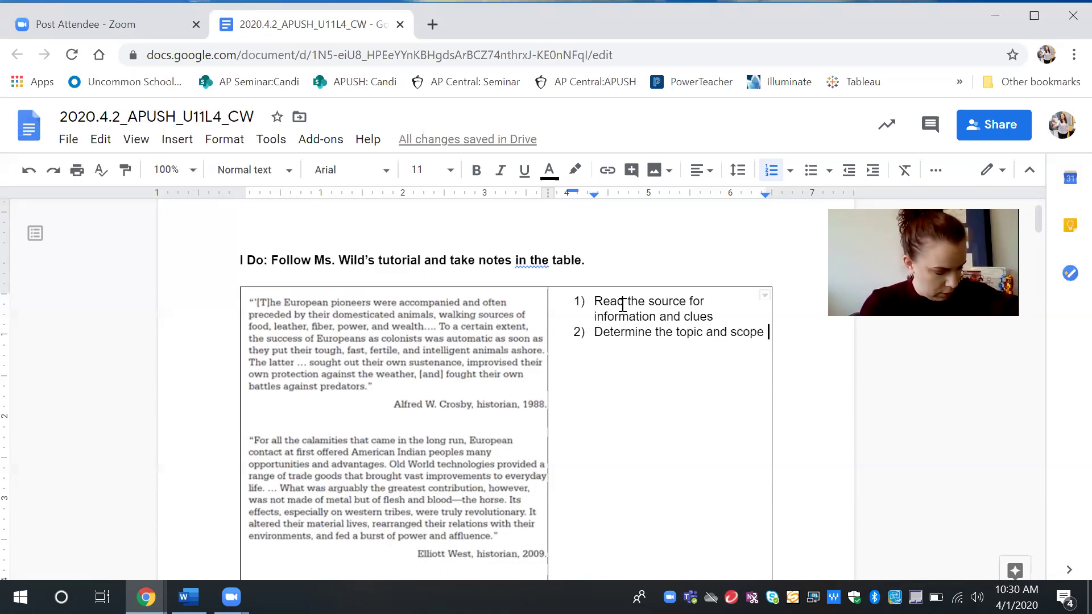
text(and mak)
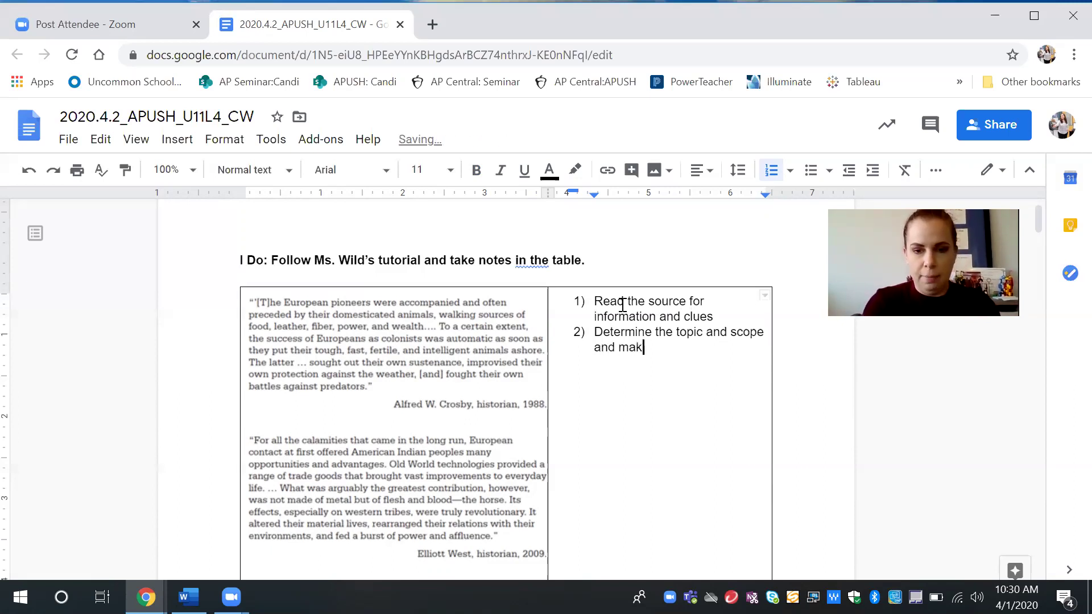
text(e releveany)
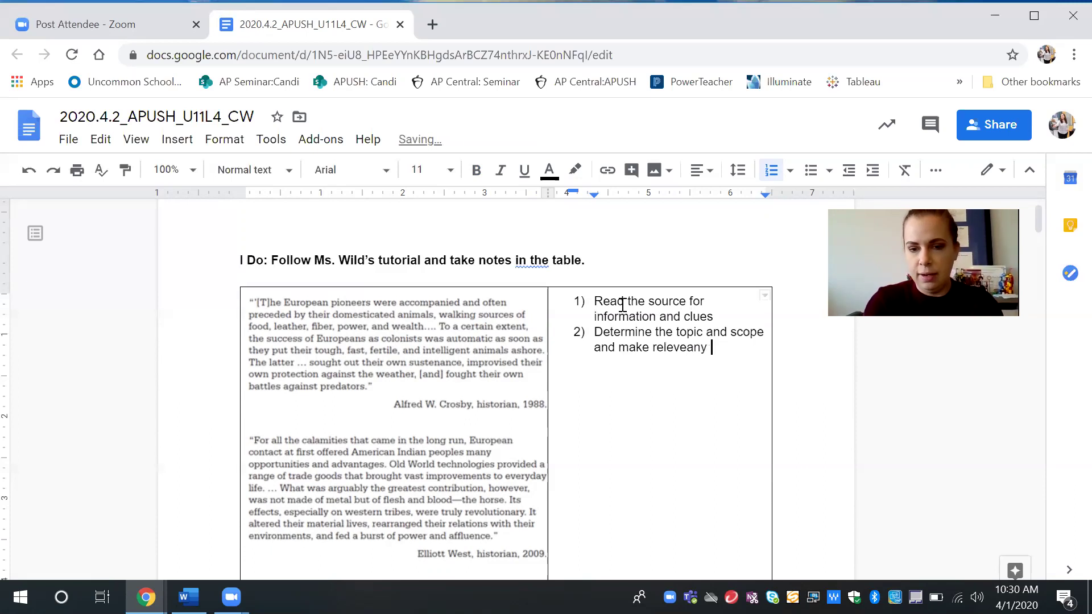
key(BackSpace)
key(BackSpace)
key(BackSpace)
text(t m)
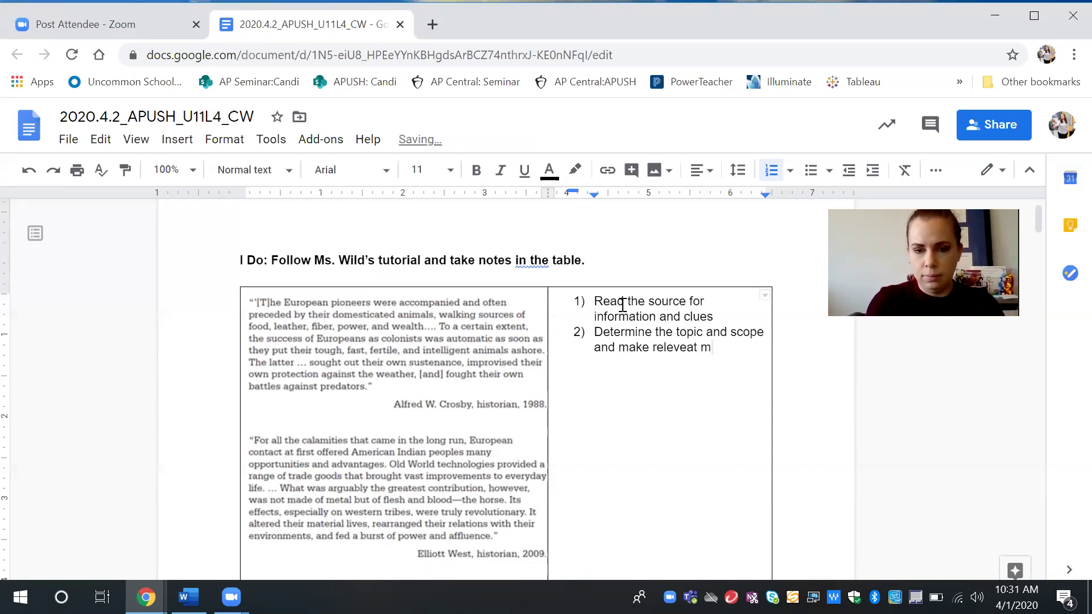
text(nt)
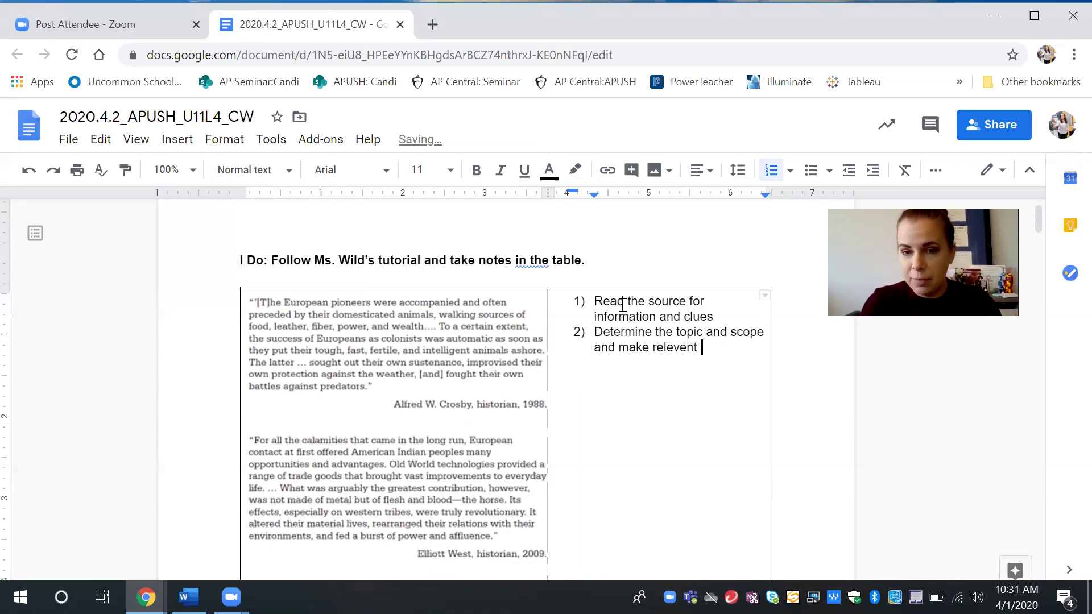
text( mar)
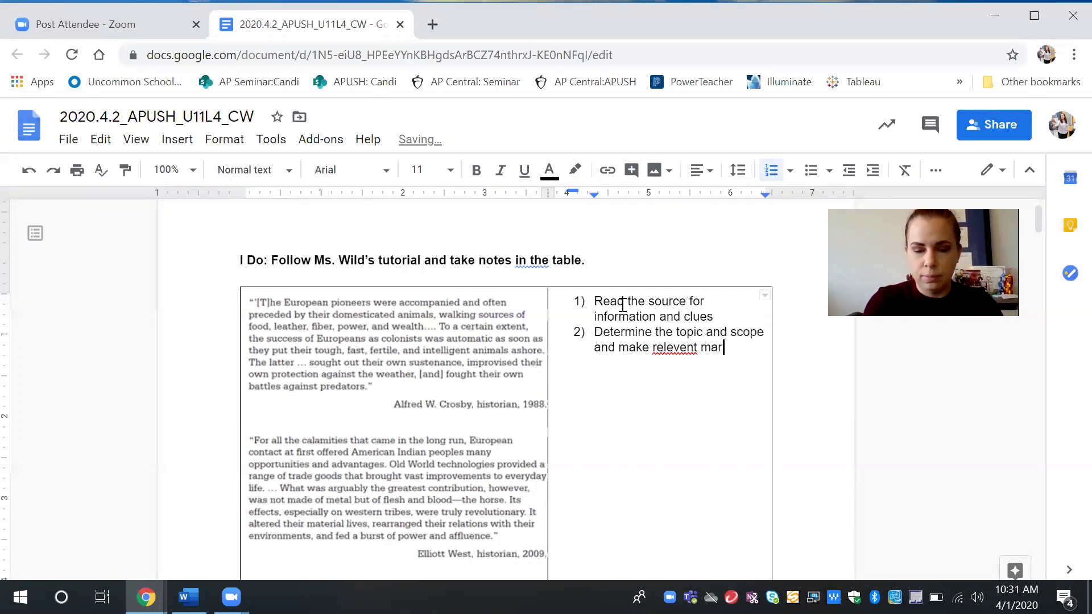
text(gi)
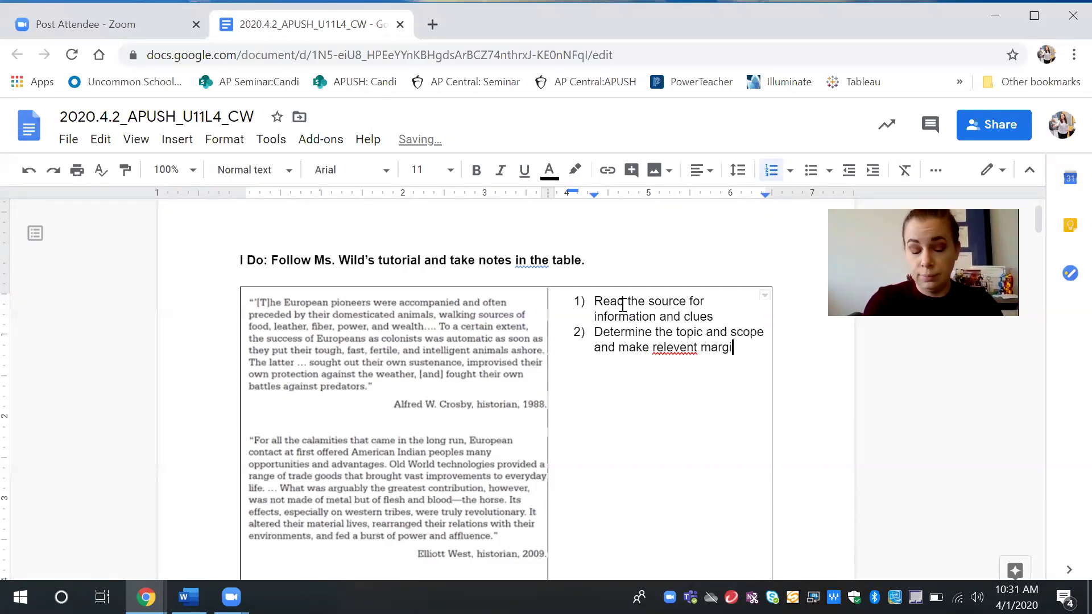
text(n notes)
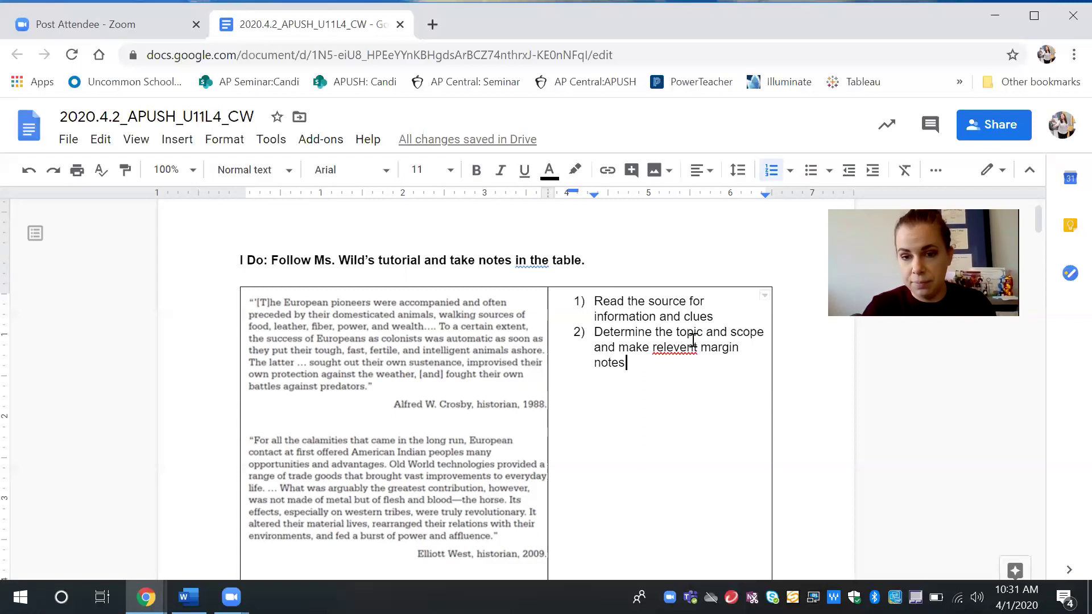
right_click(689, 335)
click(657, 347)
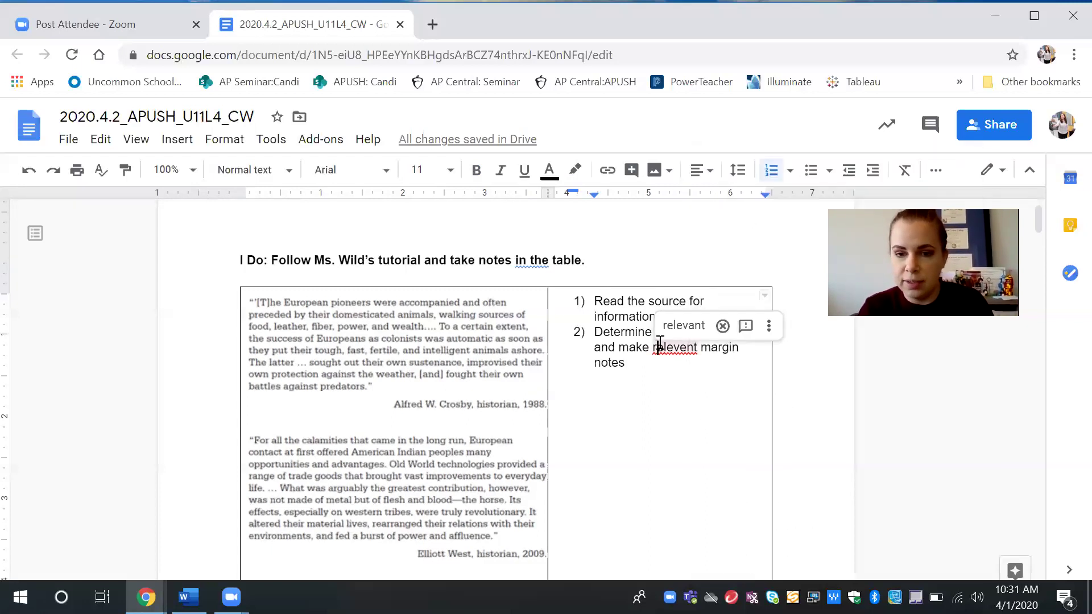
click(673, 322)
click(647, 372)
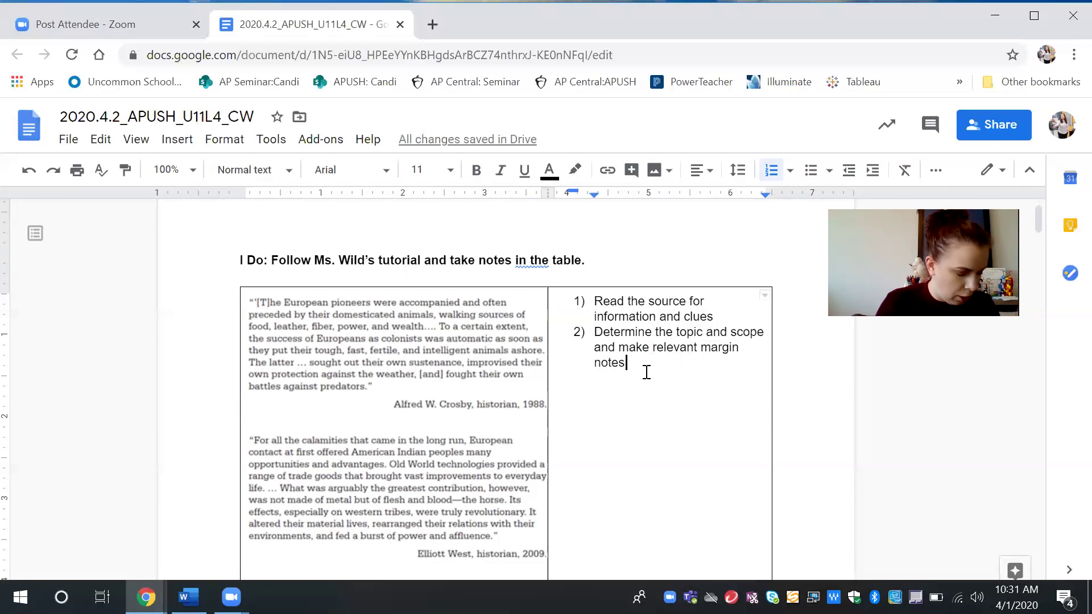
scroll(646, 372, down, 2)
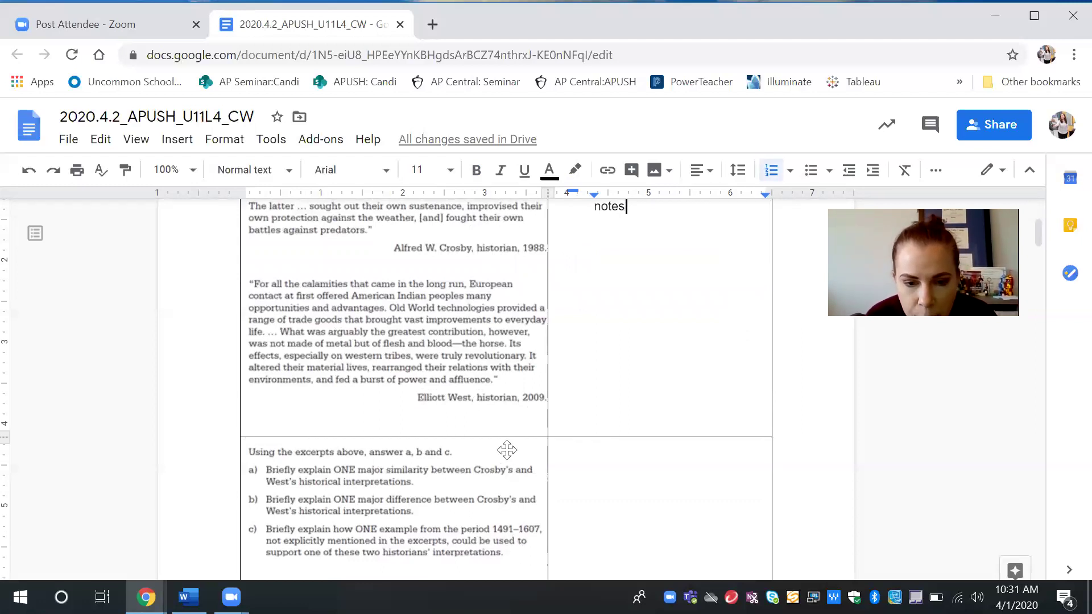
scroll(511, 452, down, 1)
scroll(510, 452, up, 1)
scroll(506, 449, down, 1)
scroll(506, 449, up, 5)
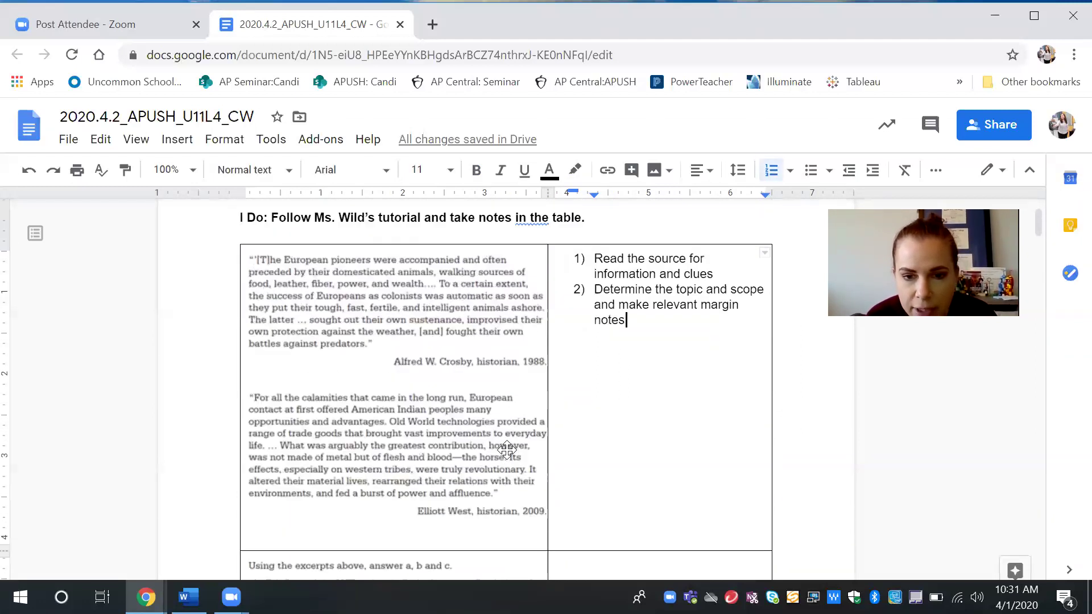
text(()
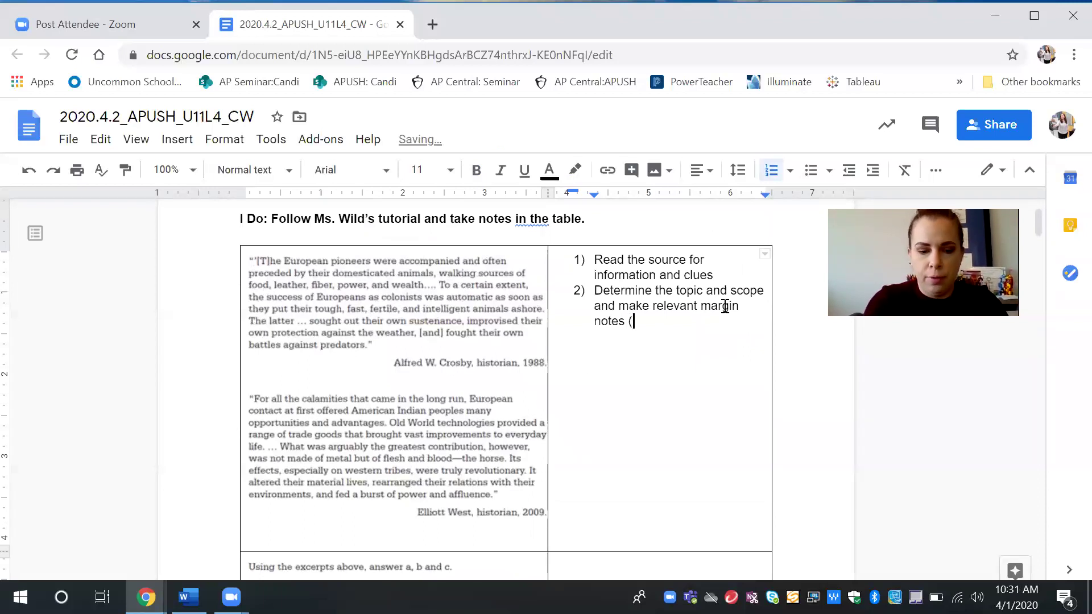
text(1401)
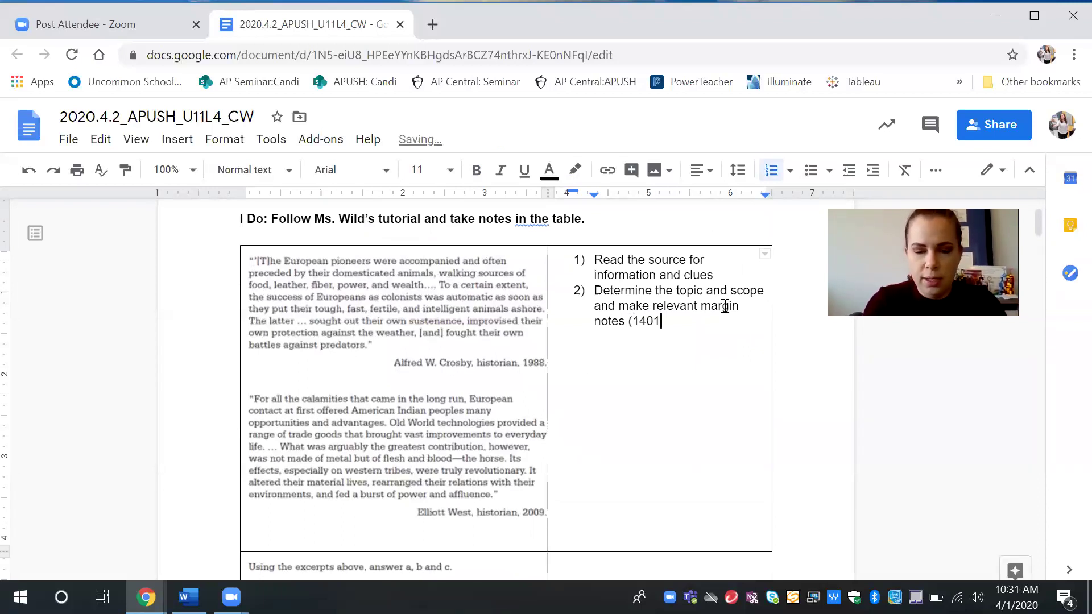
text(-1)
scroll(723, 306, down, 3)
Step: Append ' (1491- 1607)' to step 2, fixing the mistyped digits
key(BackSpace)
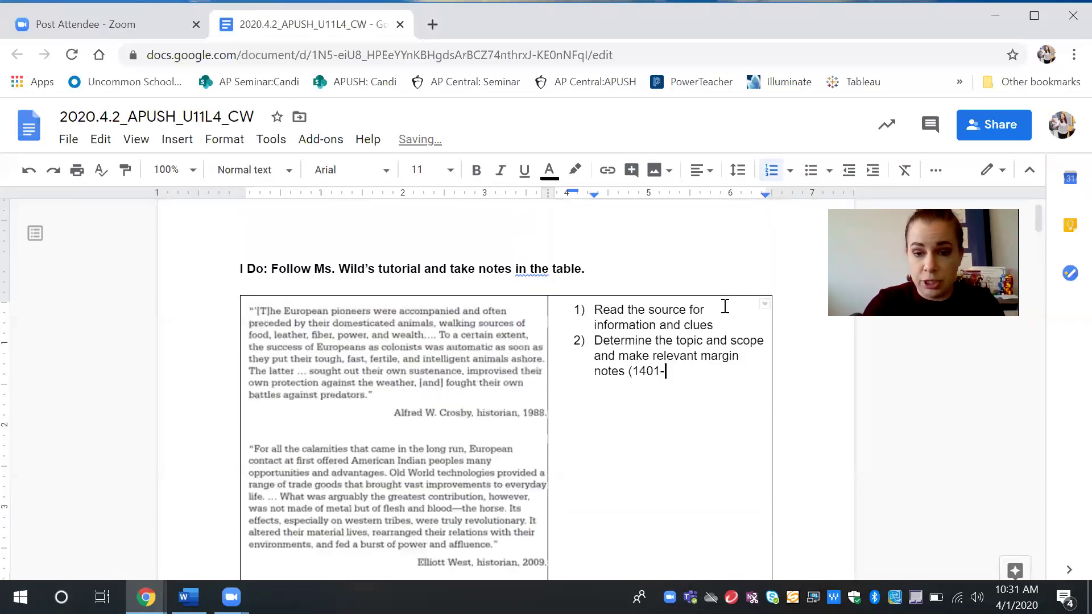
key(BackSpace)
key(BackSpace)
text(0)
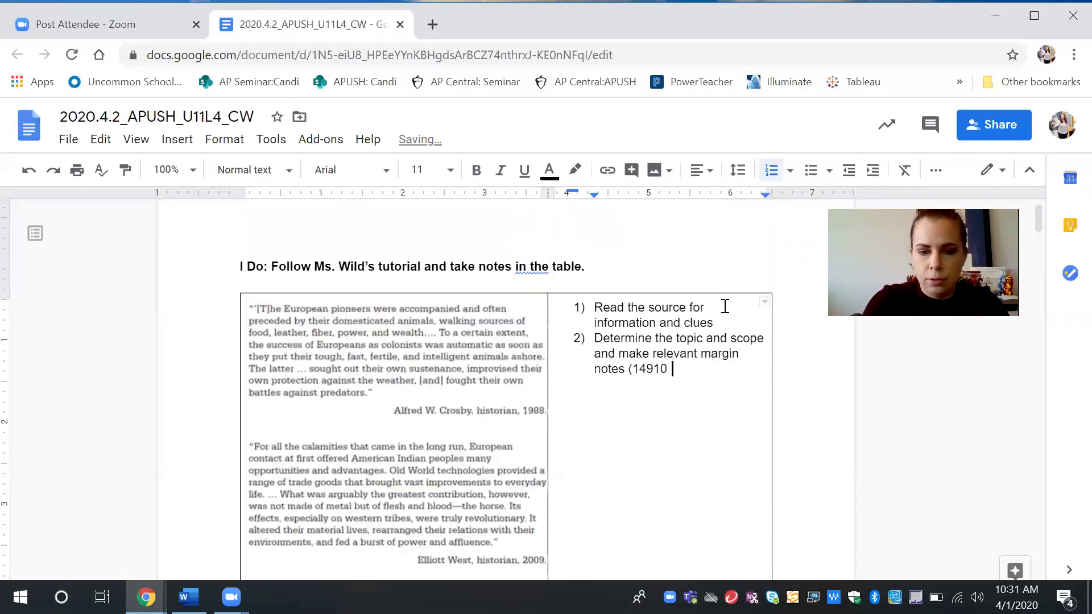
key(BackSpace)
text(- 16)
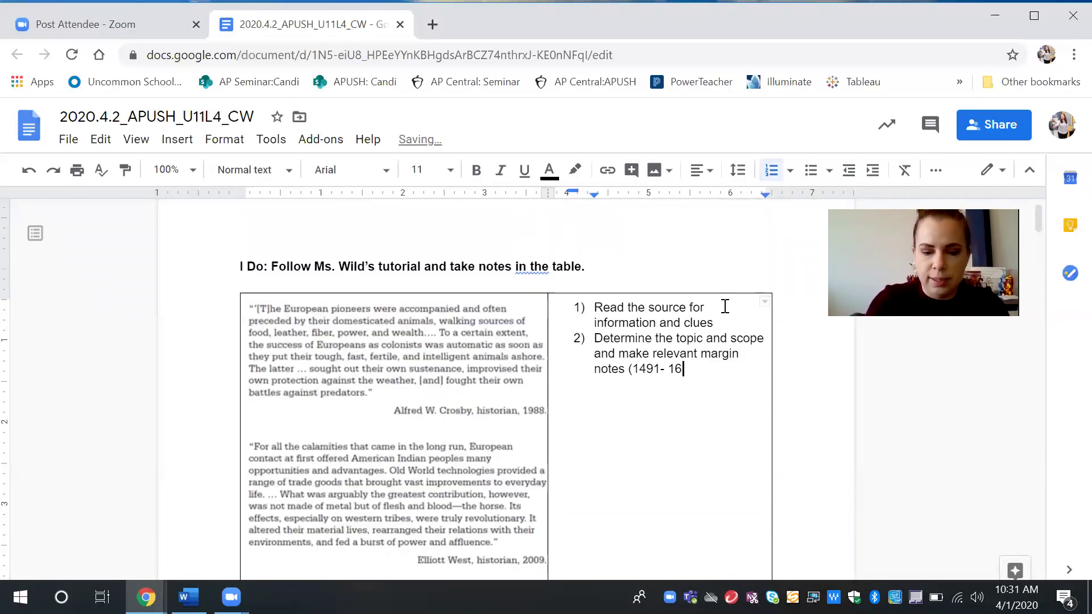
text(07))
scroll(724, 306, down, 2)
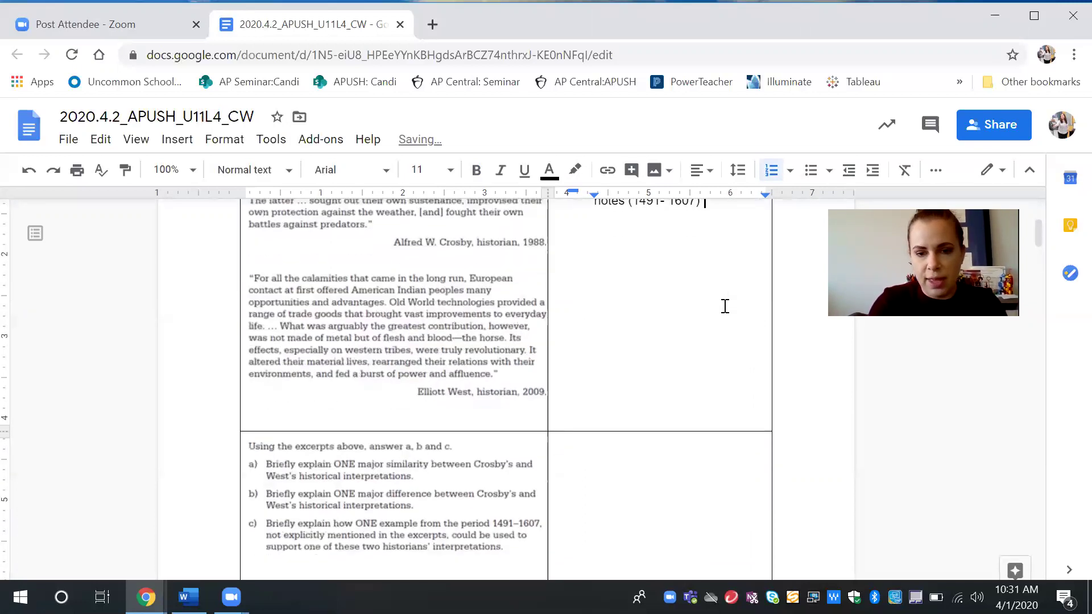
scroll(724, 306, up, 1)
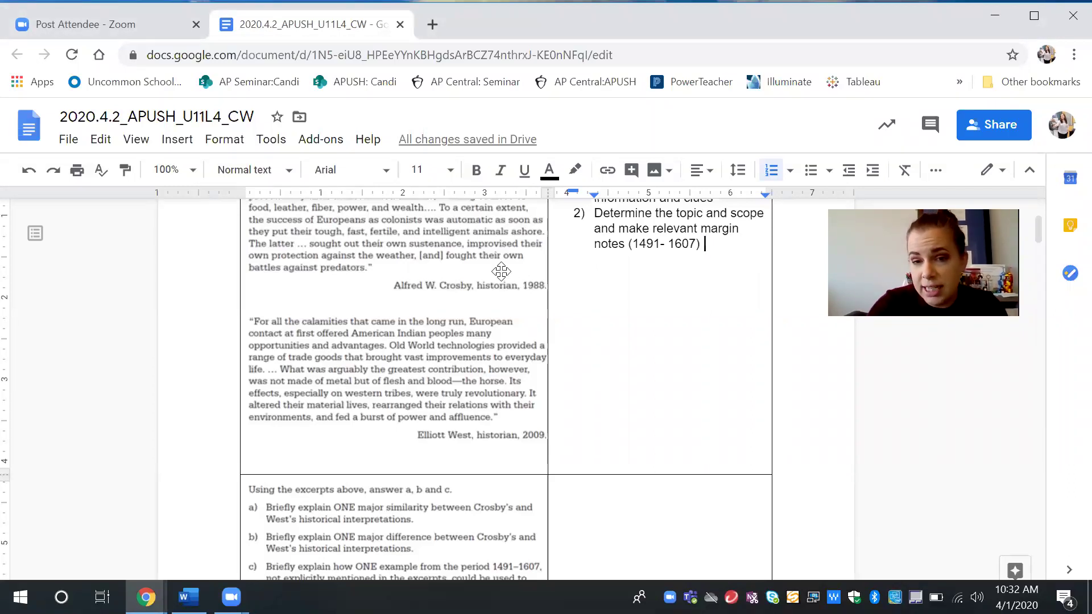
scroll(501, 273, up, 1)
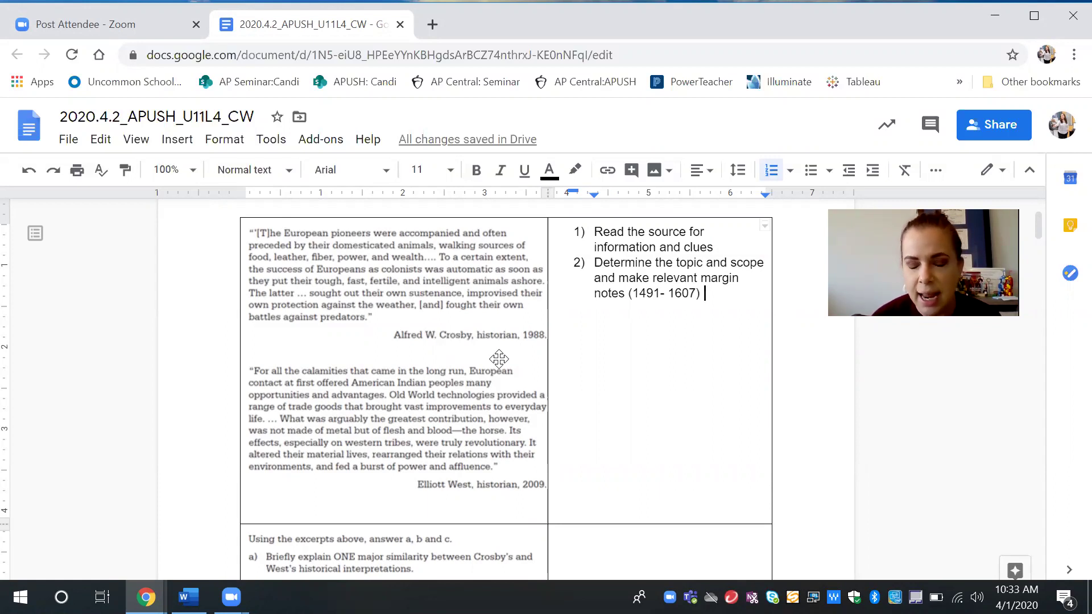
Step: Add 'Europeans and animals.' after the date range and start numbered item 3
key(BackSpace)
key(BackSpace)
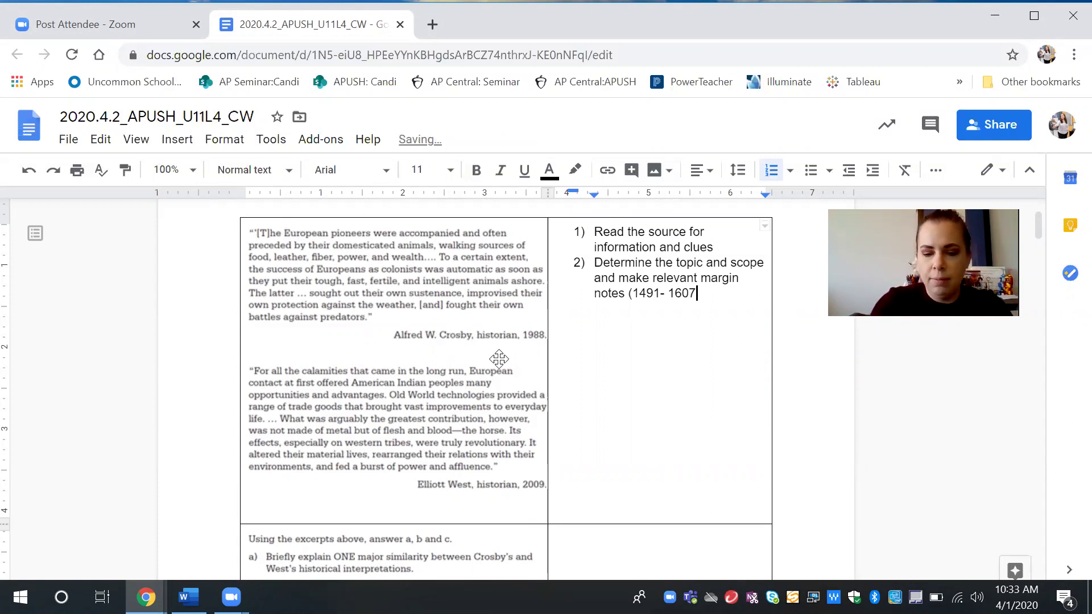
text(). )
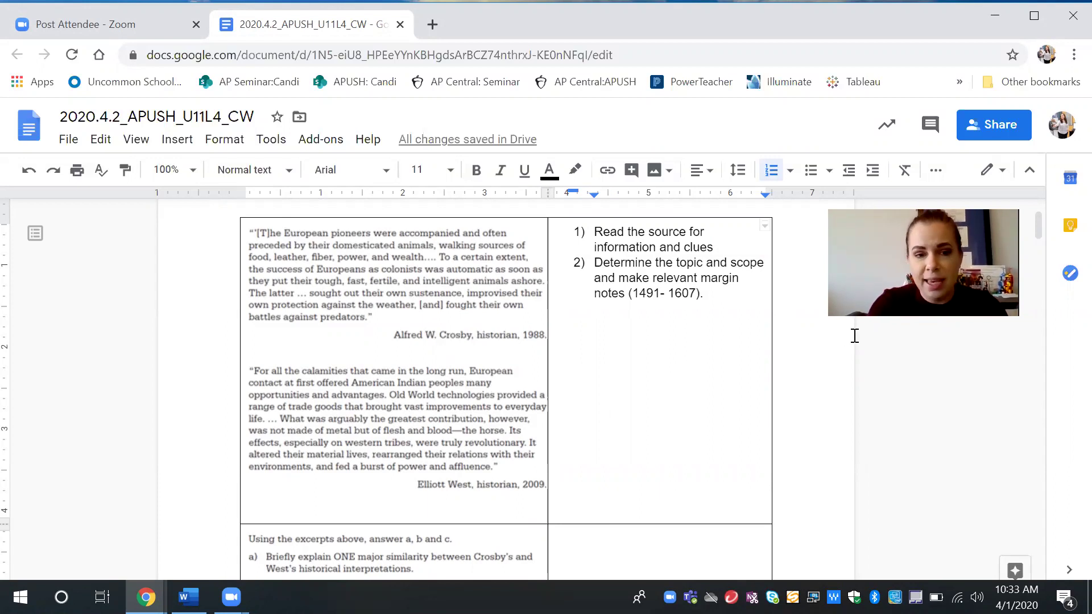
text(Enurop)
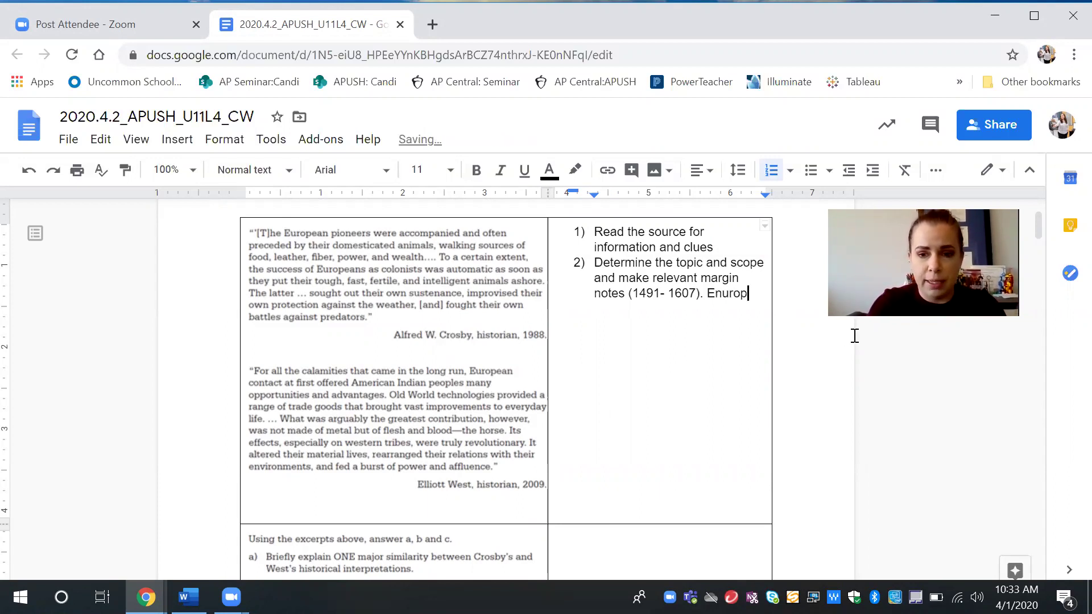
key(BackSpace)
key(BackSpace)
key(BackSpace)
key(BackSpace)
key(BackSpace)
text(urop)
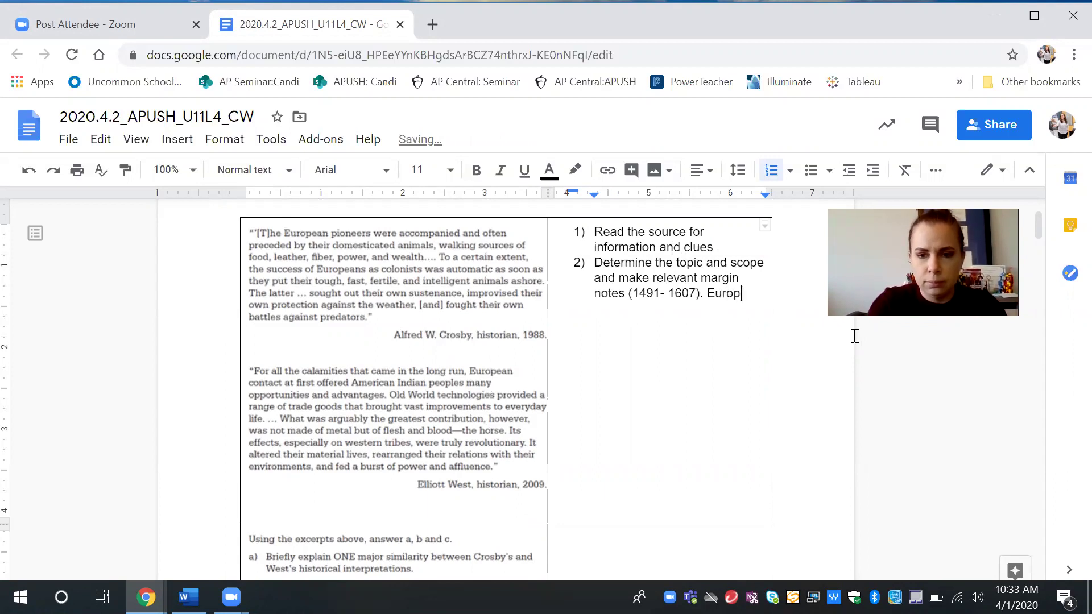
text(eans and )
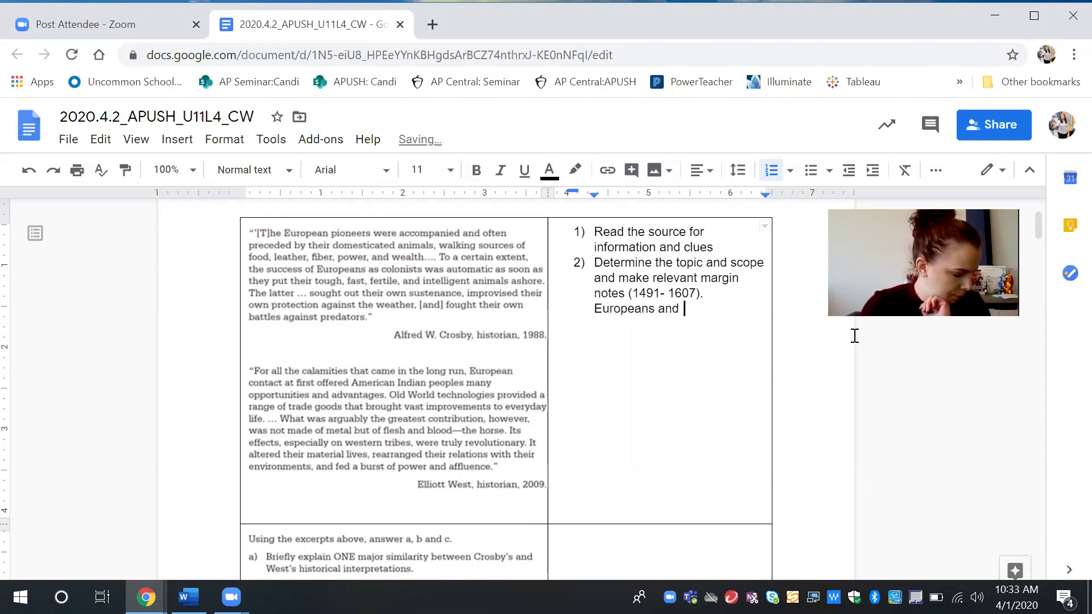
text(an)
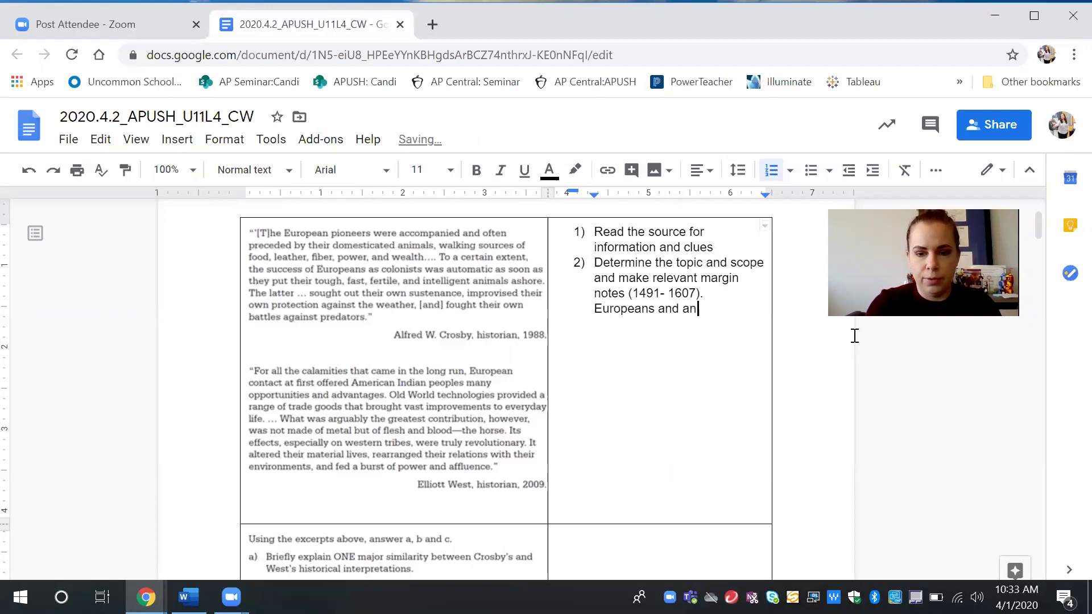
text(imals.)
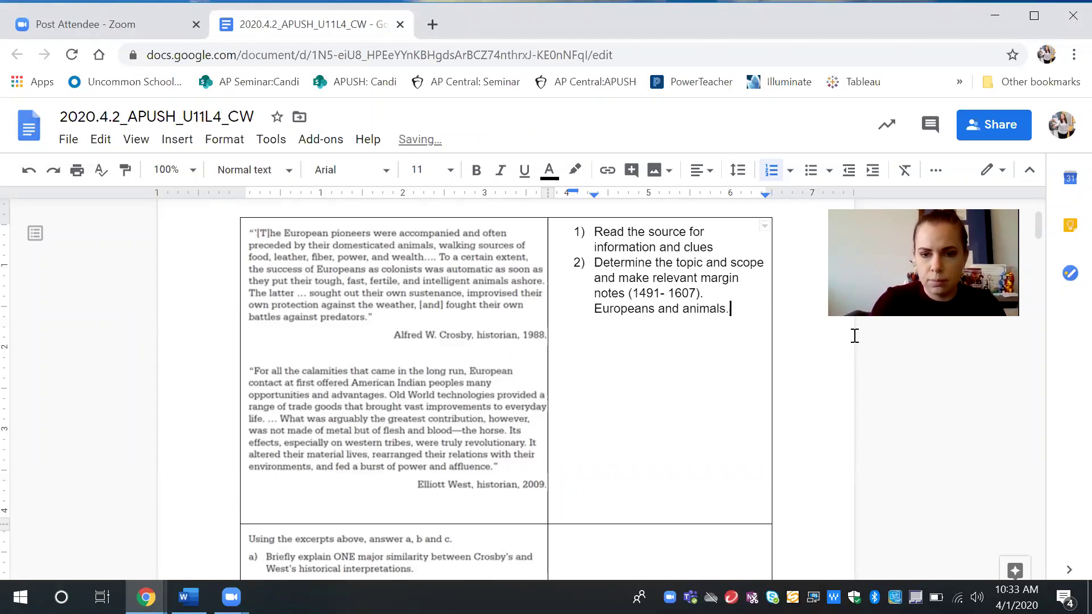
key(Return)
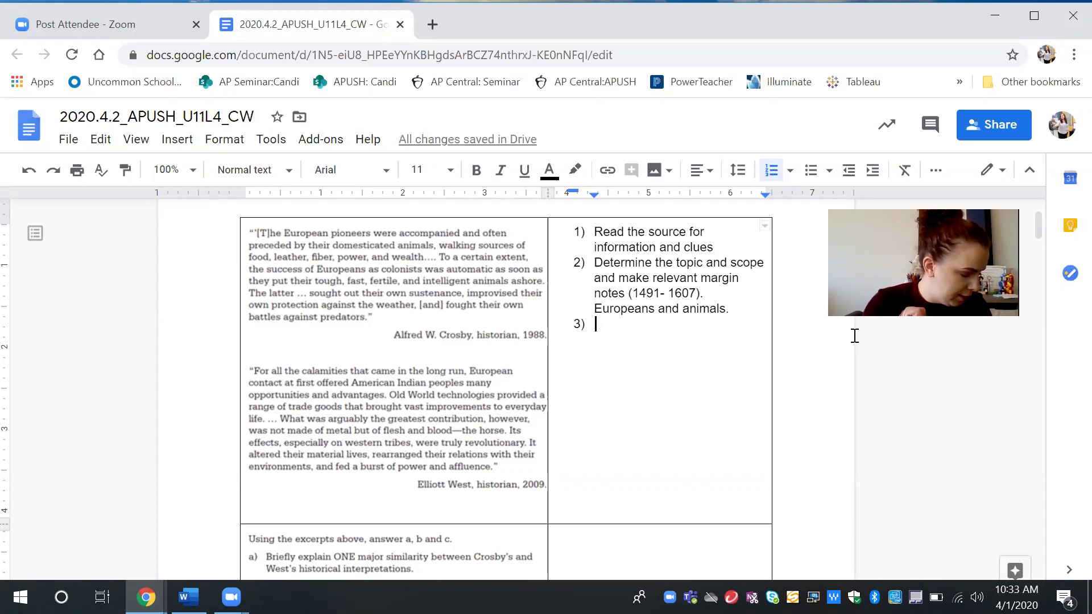
text(Read)
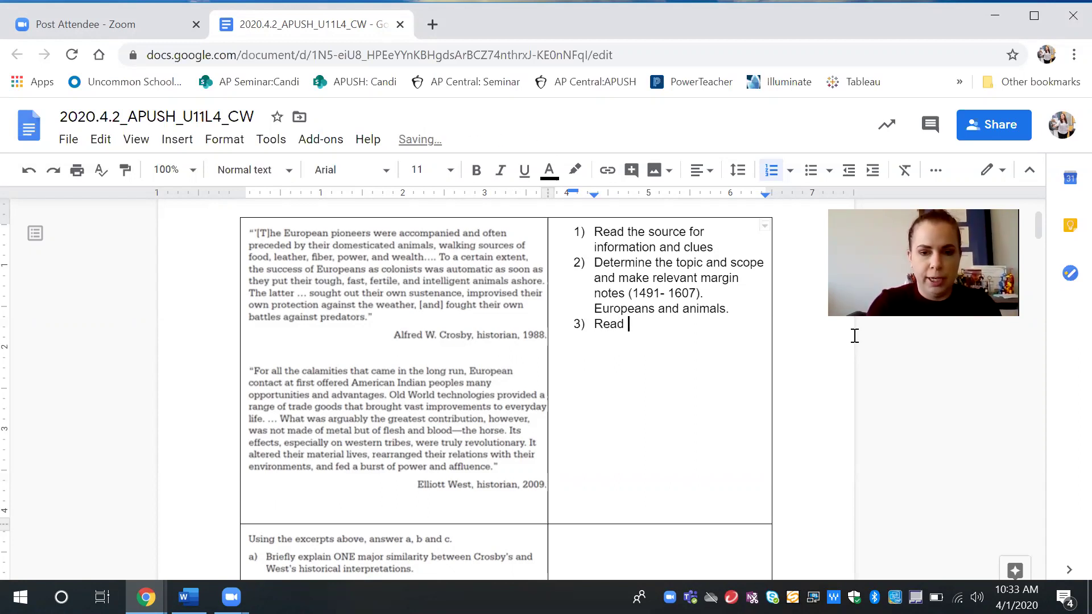
text( the passa)
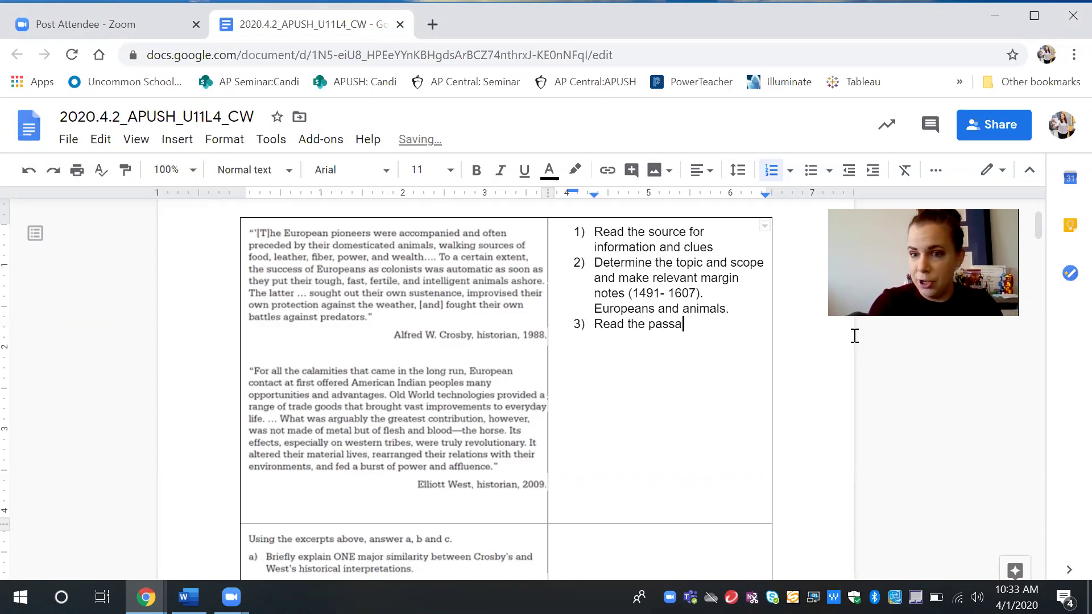
text(ge )
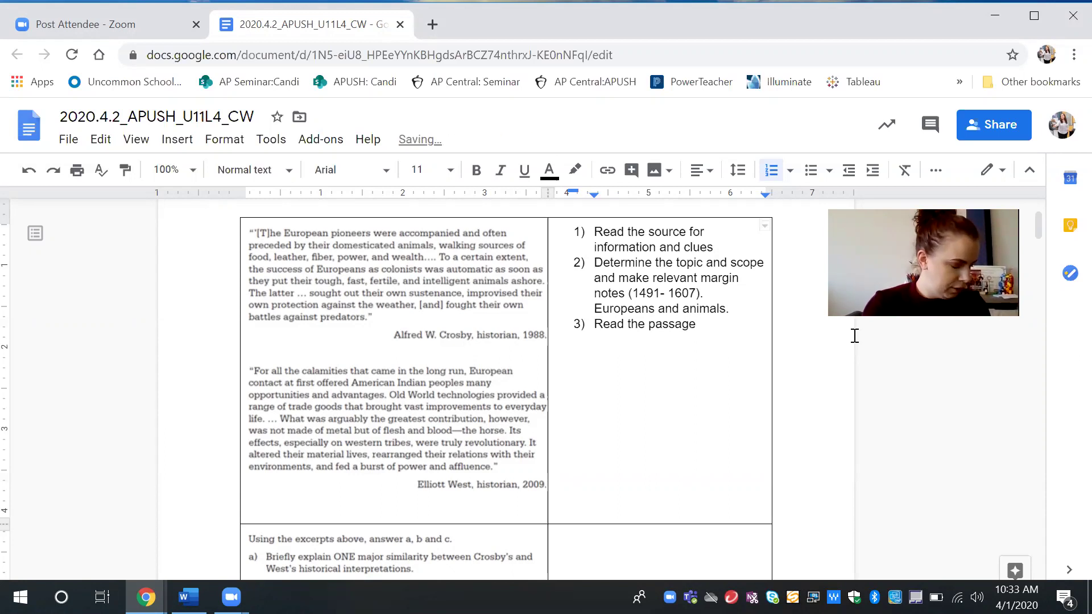
text( find)
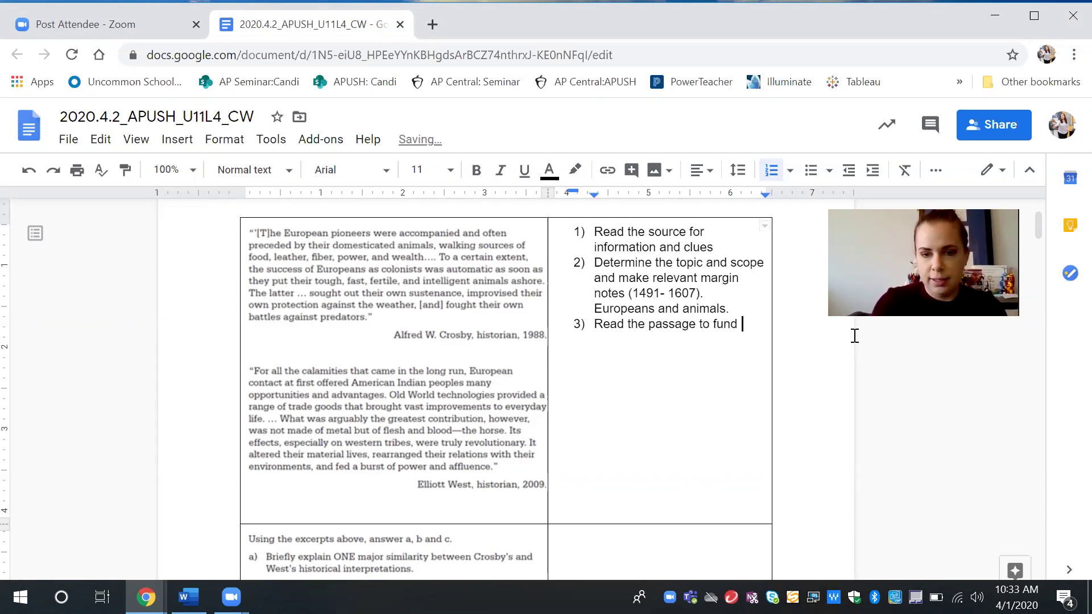
Step: Type 'Read the passage to find the author's argument.' as item 3 and begin item 4
key(BackSpace)
key(BackSpace)
key(BackSpace)
text(ind th)
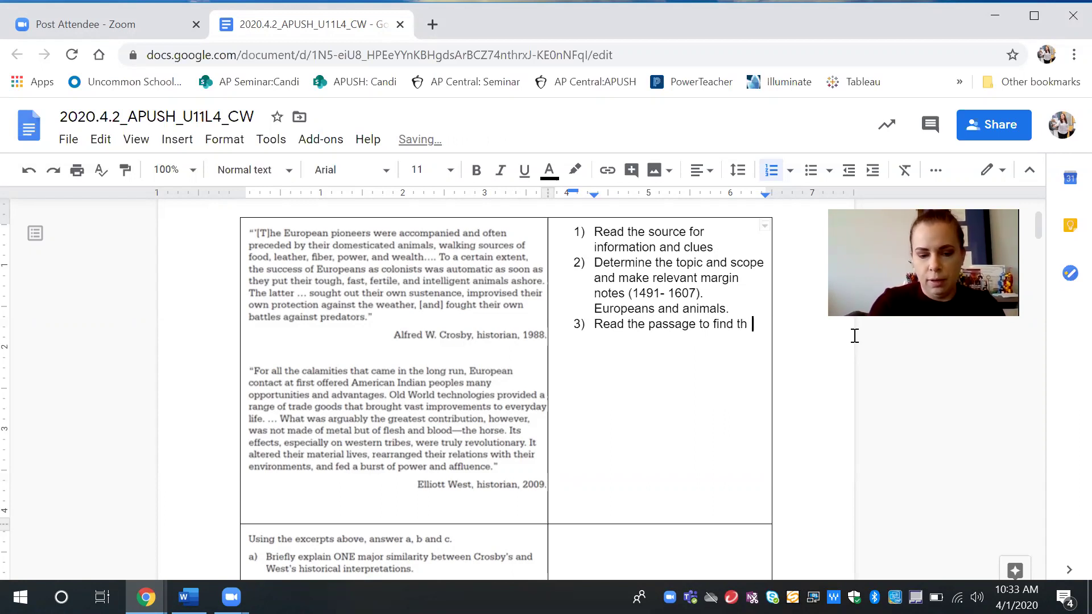
text(e autho)
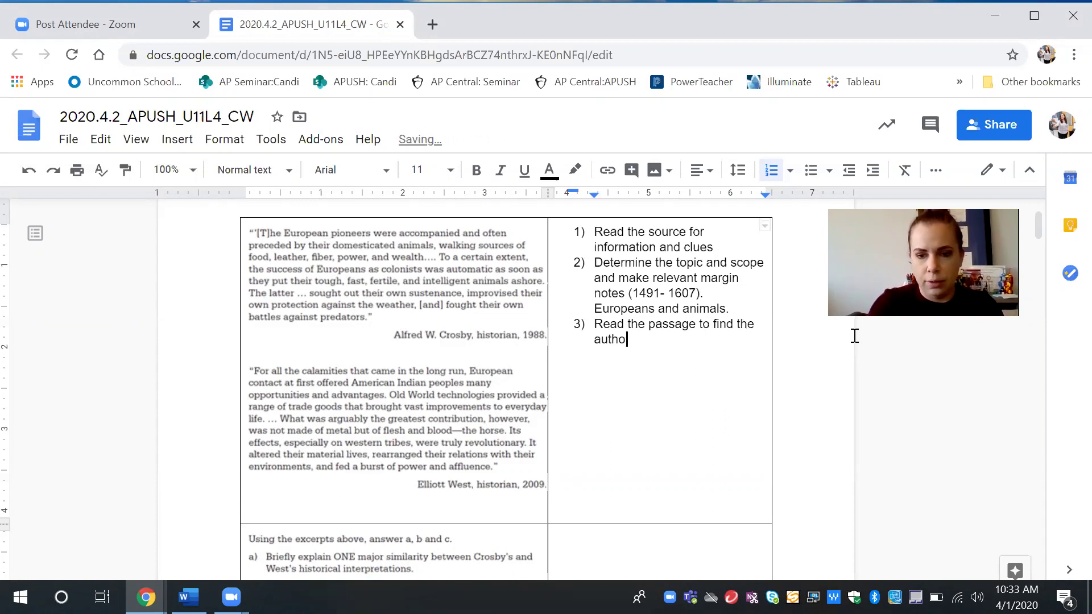
text('s )
text(gum)
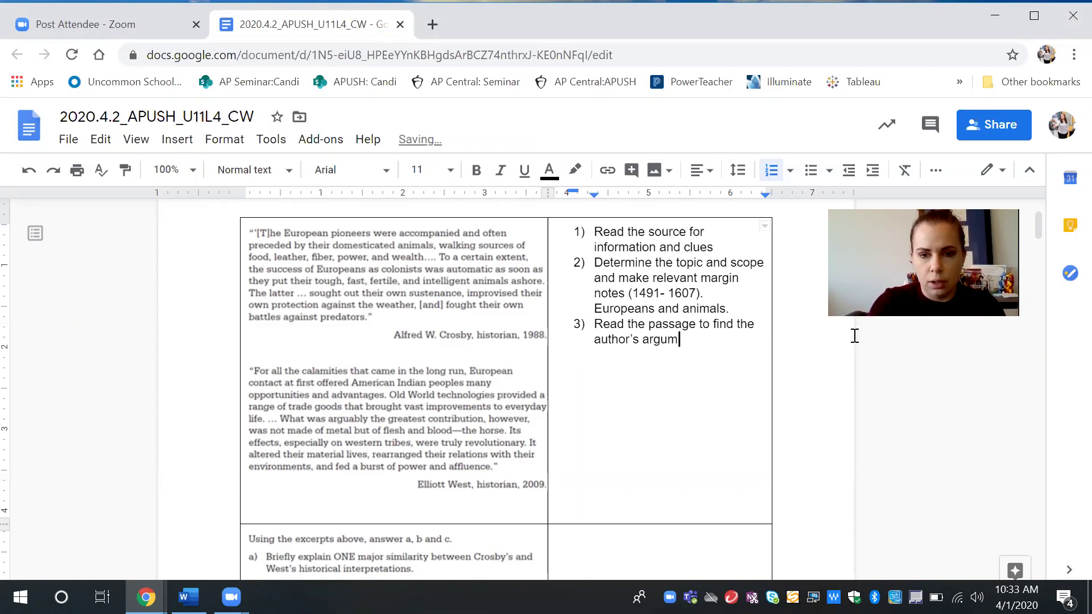
text(ent.)
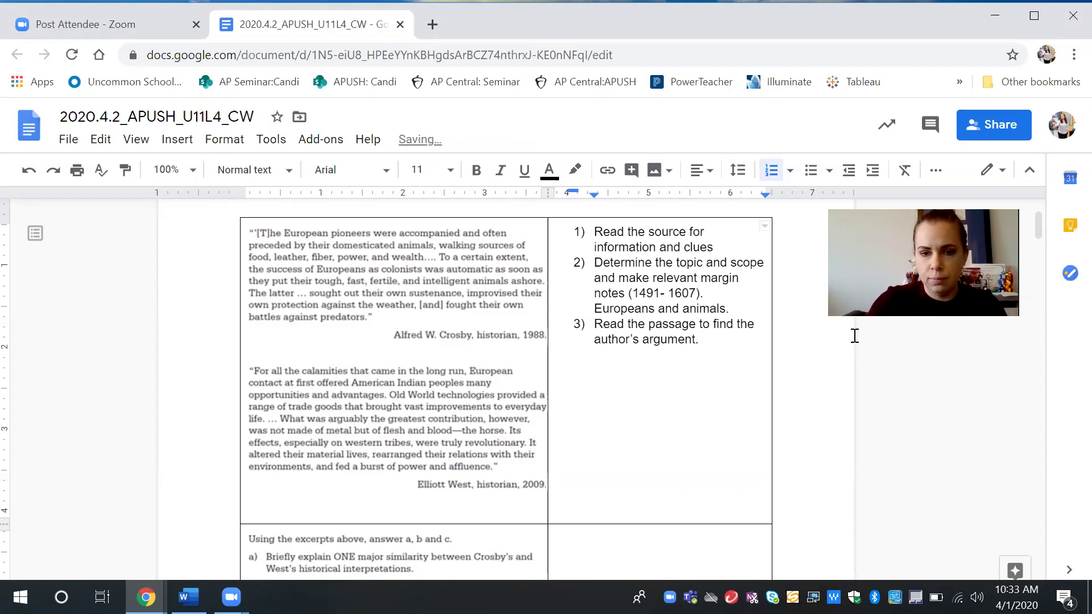
key(Return)
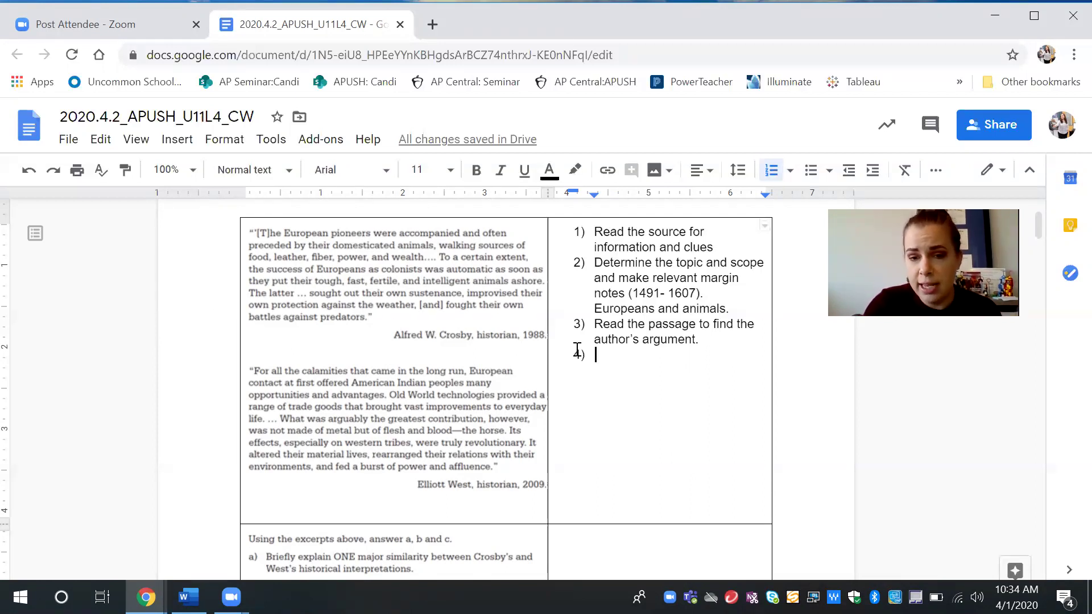
Step: Extend step 3 with 'Europeans are successful in North America because of their animals'
click(711, 338)
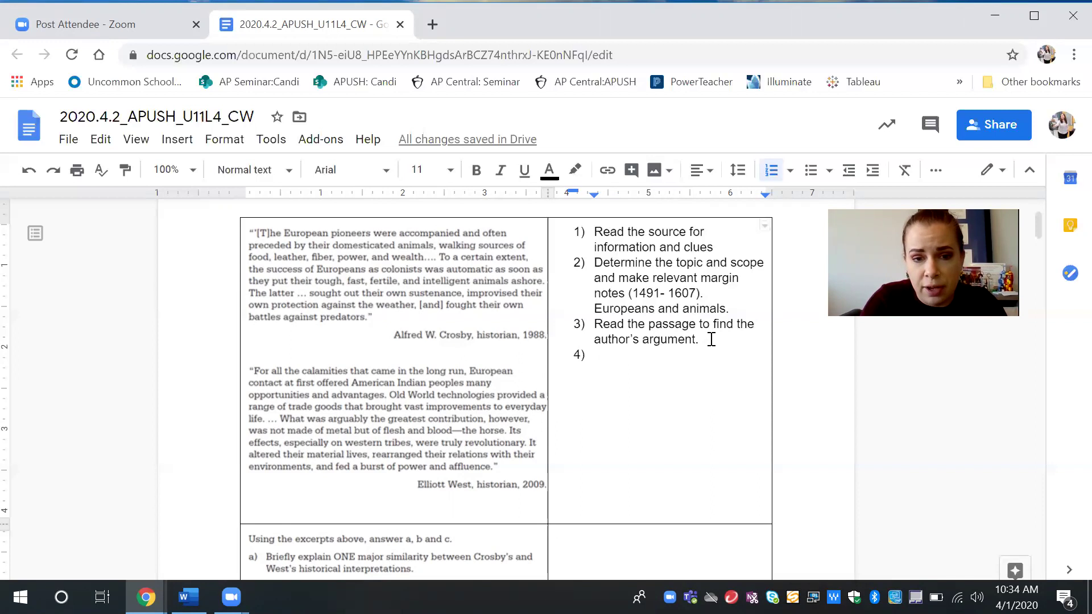
text(Eu)
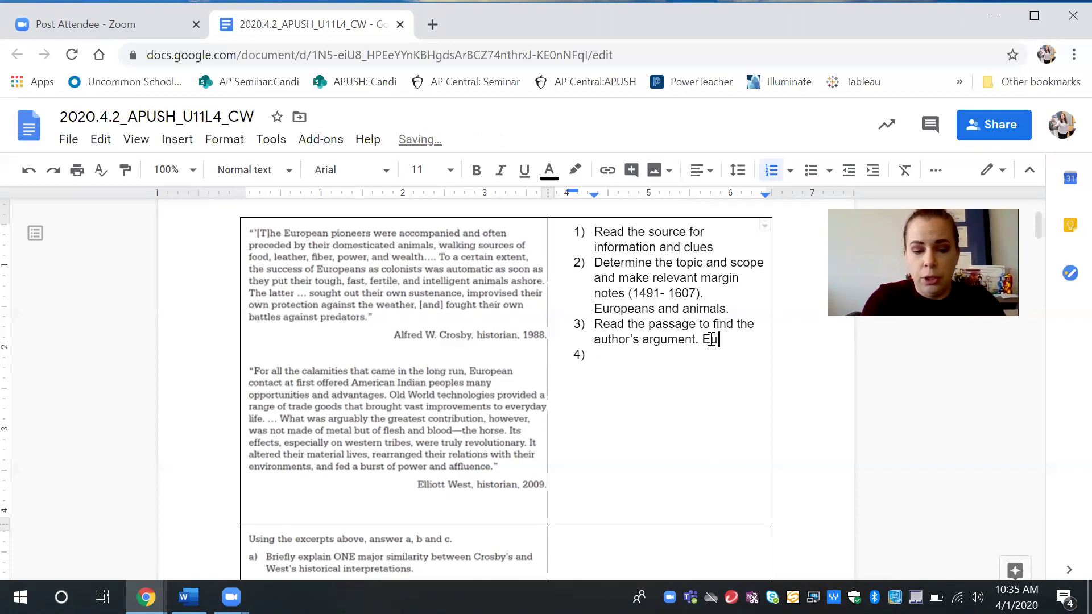
text(ropeans)
key(BackSpace)
key(BackSpace)
key(BackSpace)
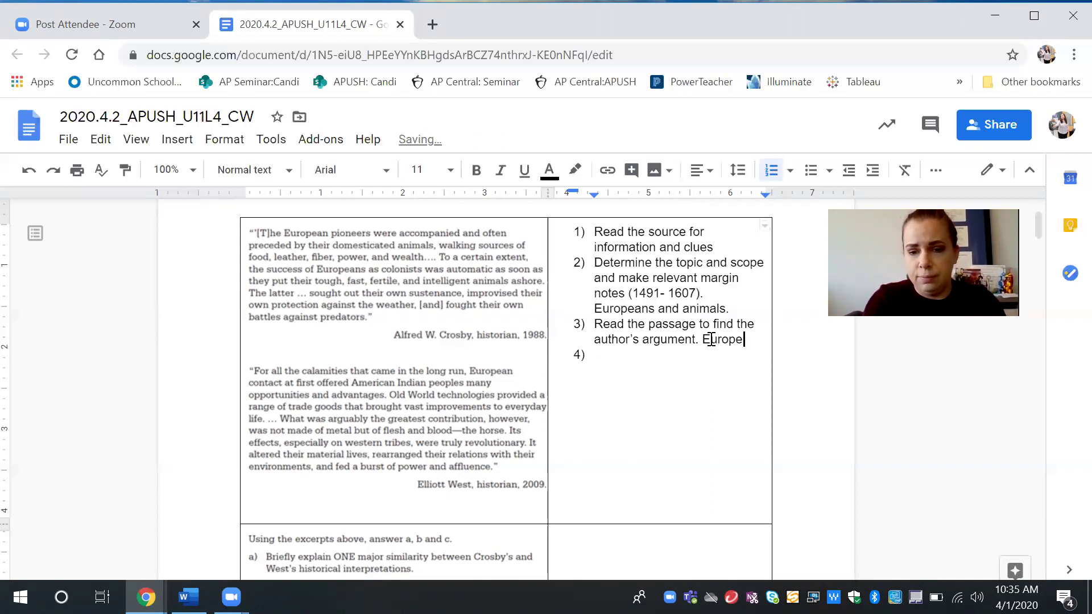
key(BackSpace)
key(BackSpace)
key(BackSpace)
key(BackSpace)
key(BackSpace)
key(BackSpace)
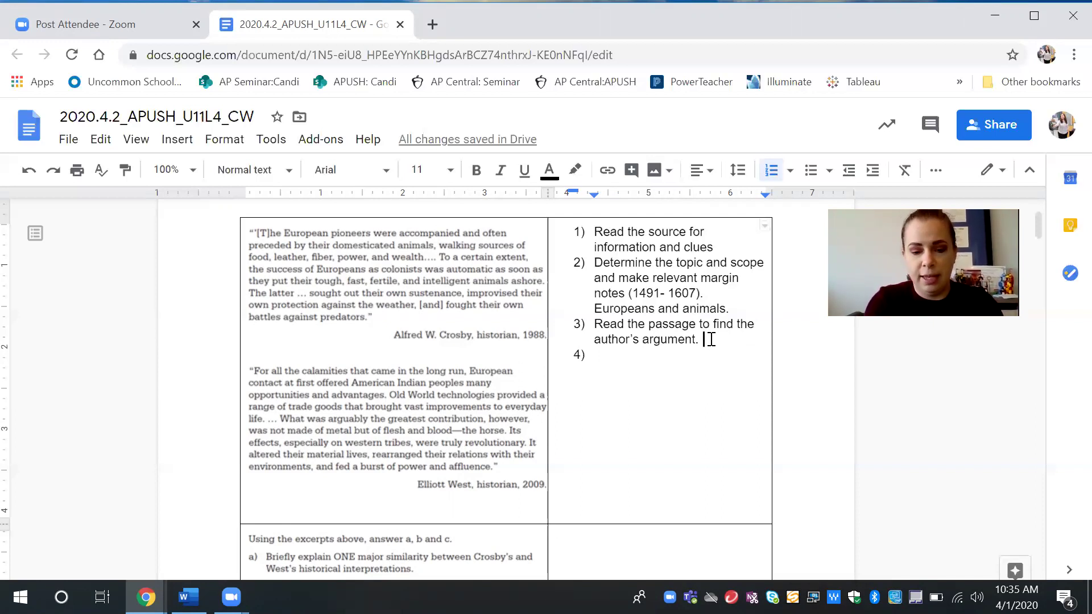
text(Europeans are )
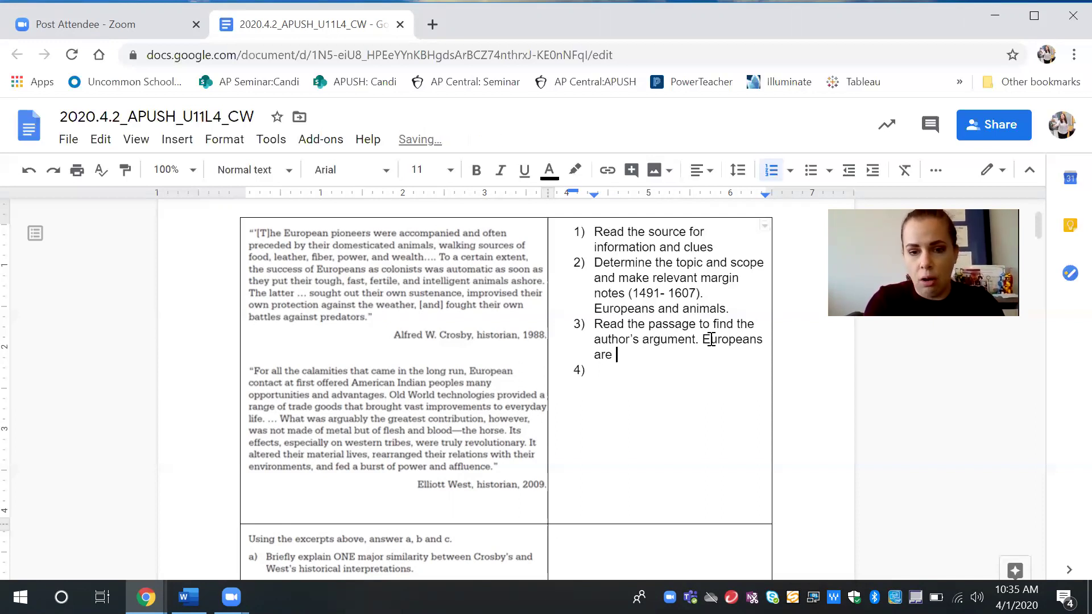
text(successful)
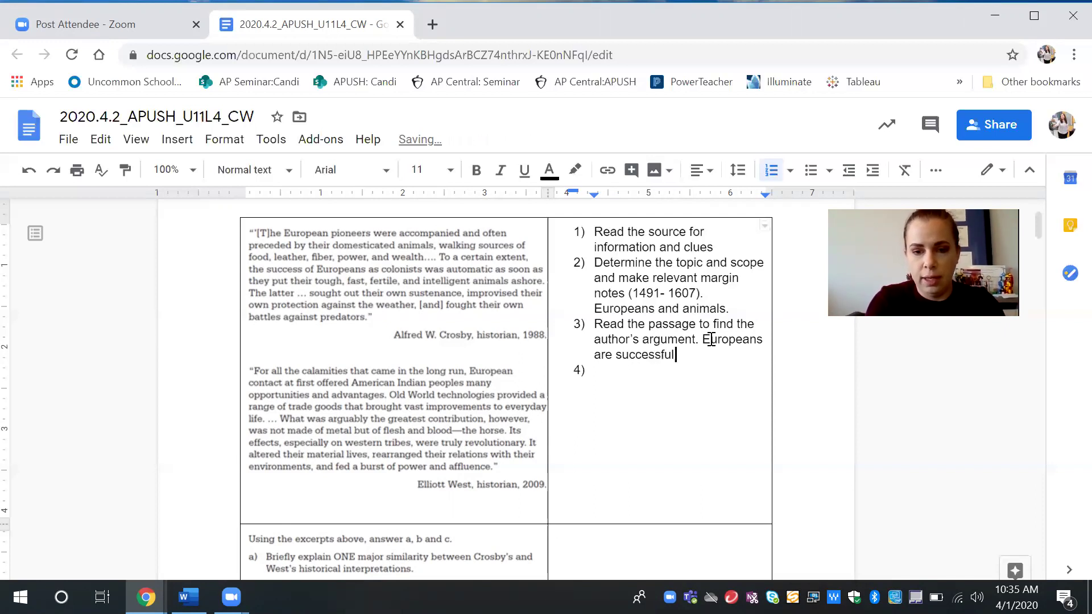
text( in North Ameri)
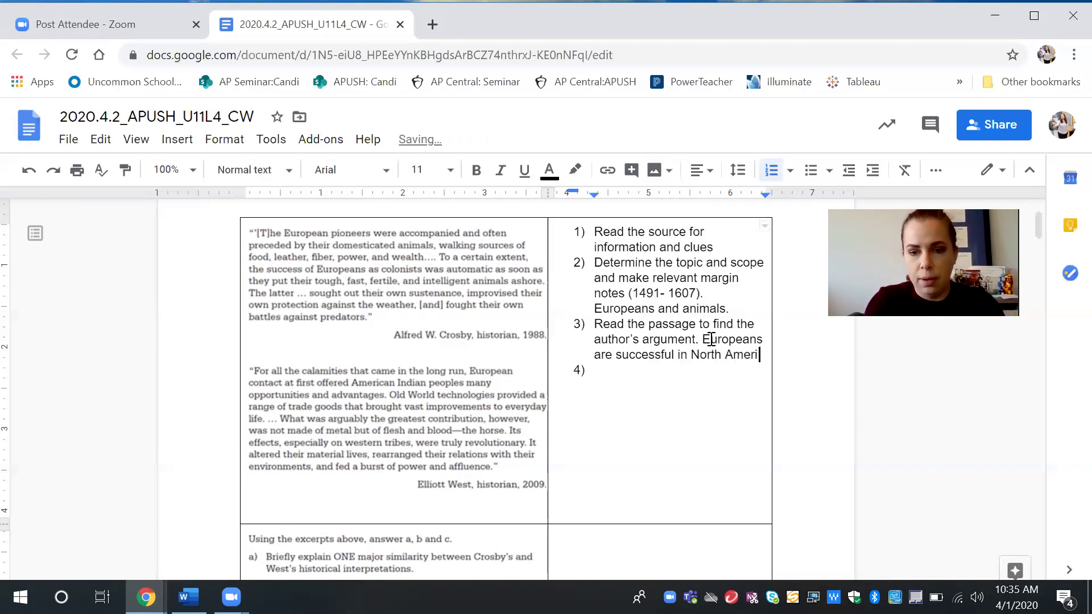
text(can)
key(BackSpace)
key(BackSpace)
text(be)
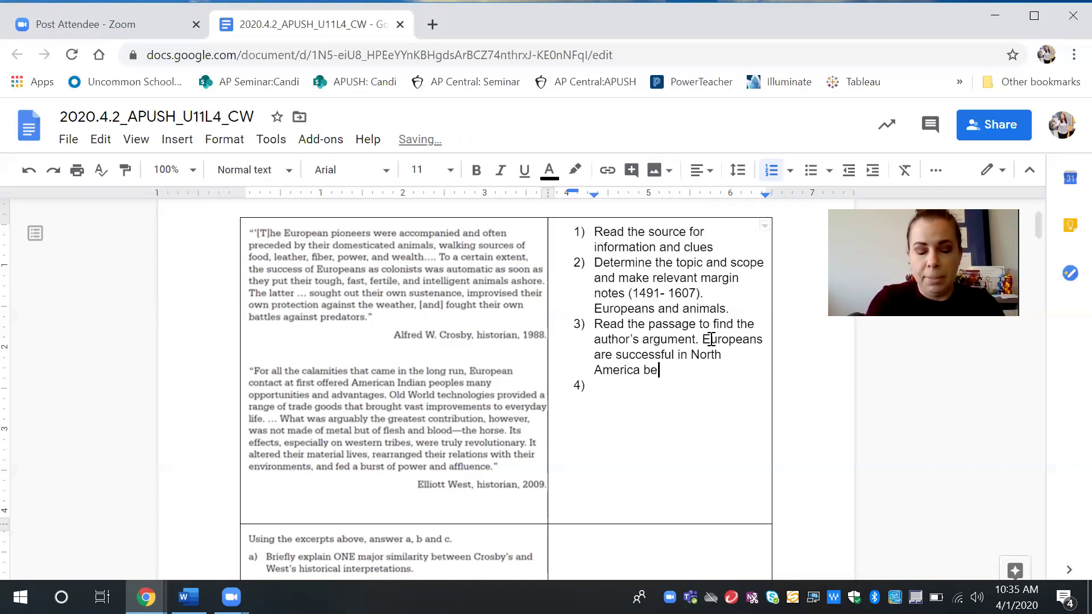
text(cause of their an)
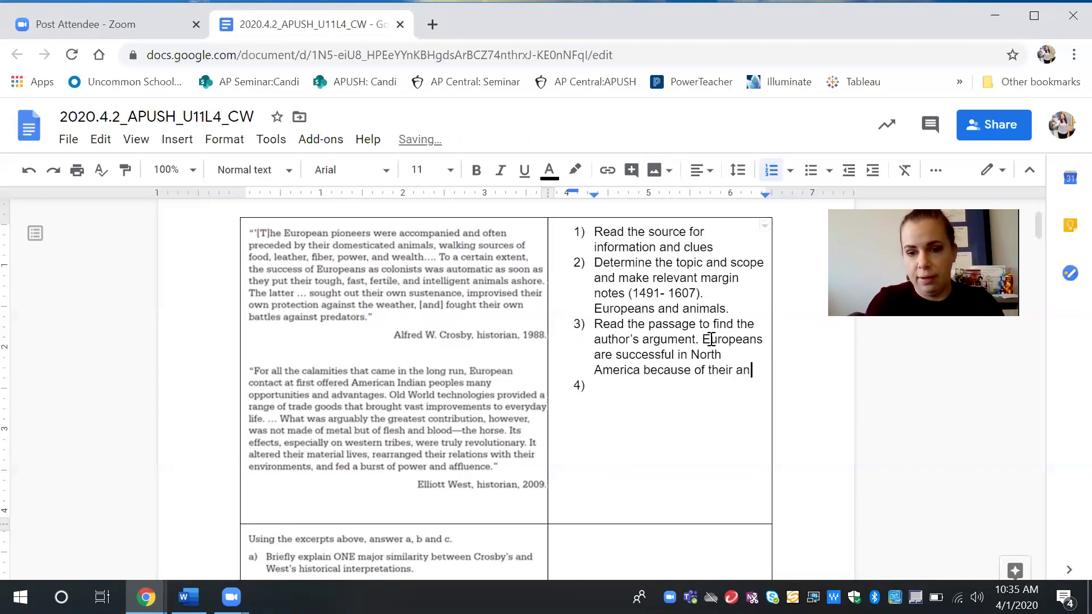
text(ima)
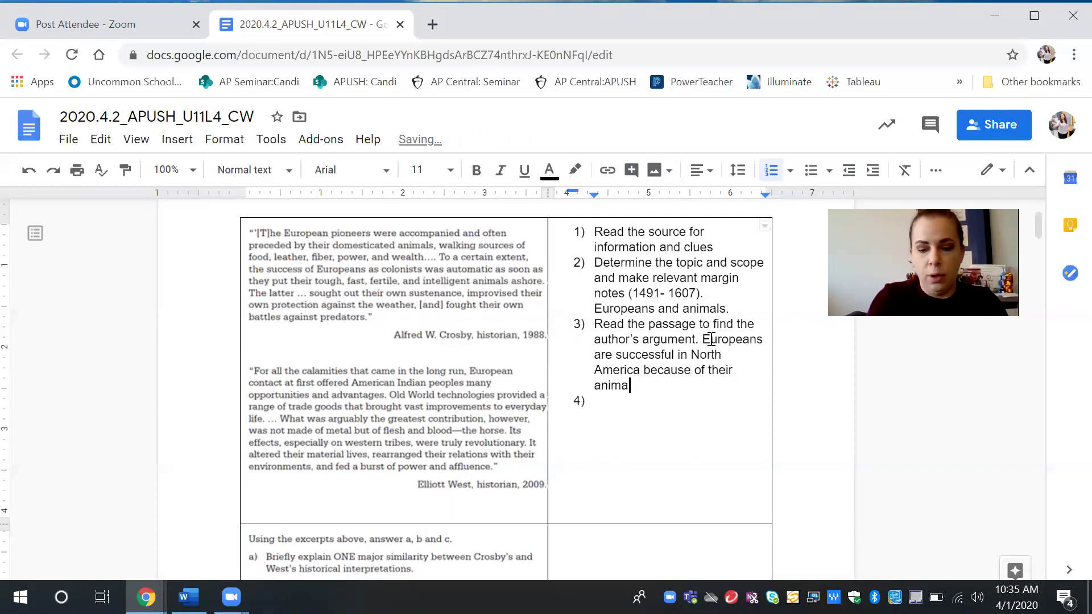
text(ls.)
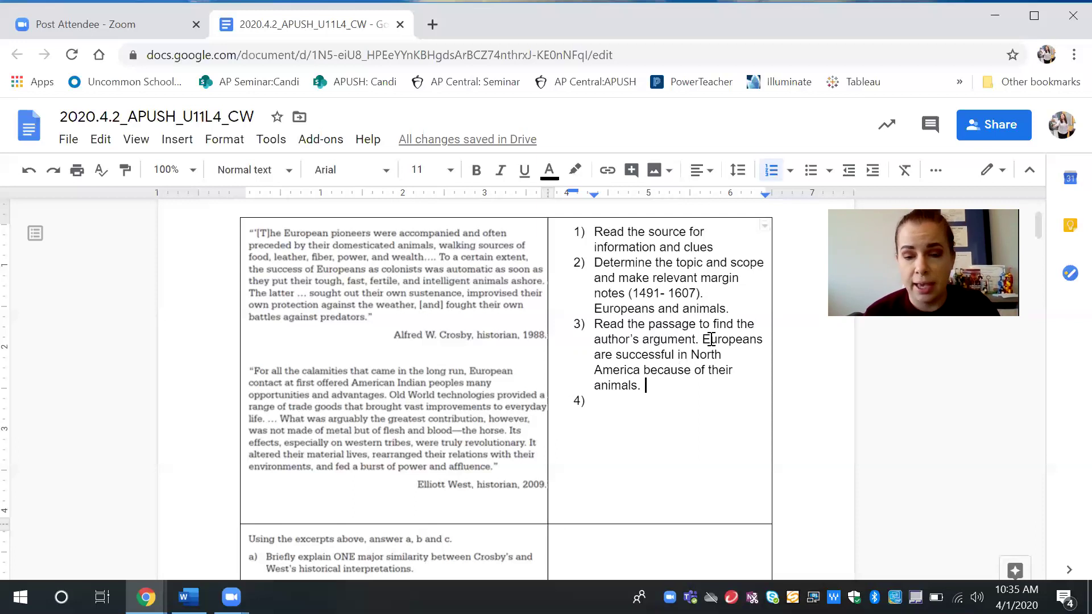
key(Down)
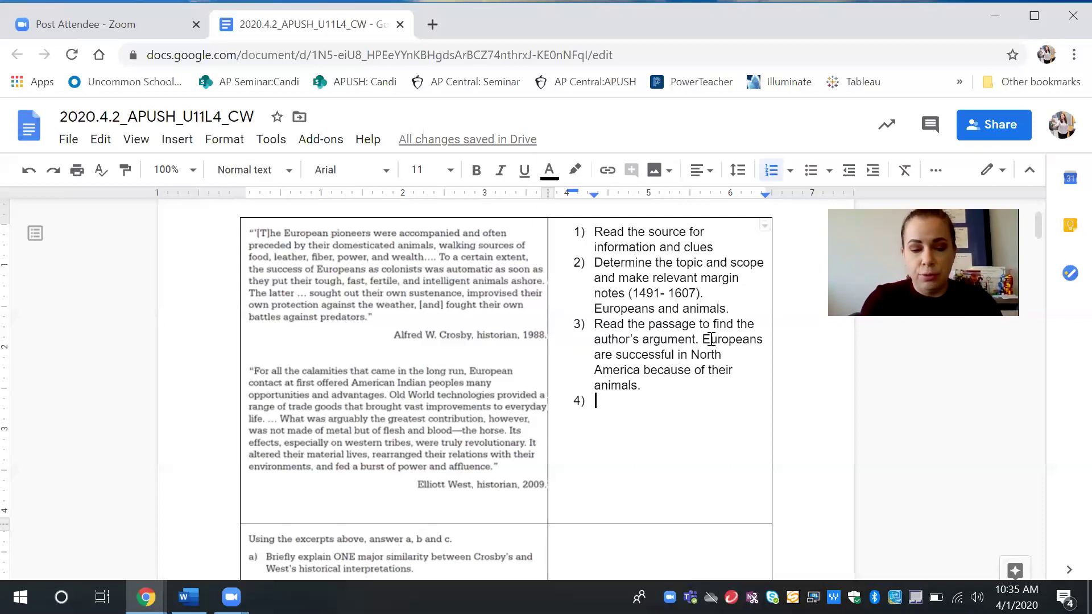
text(Determine if t)
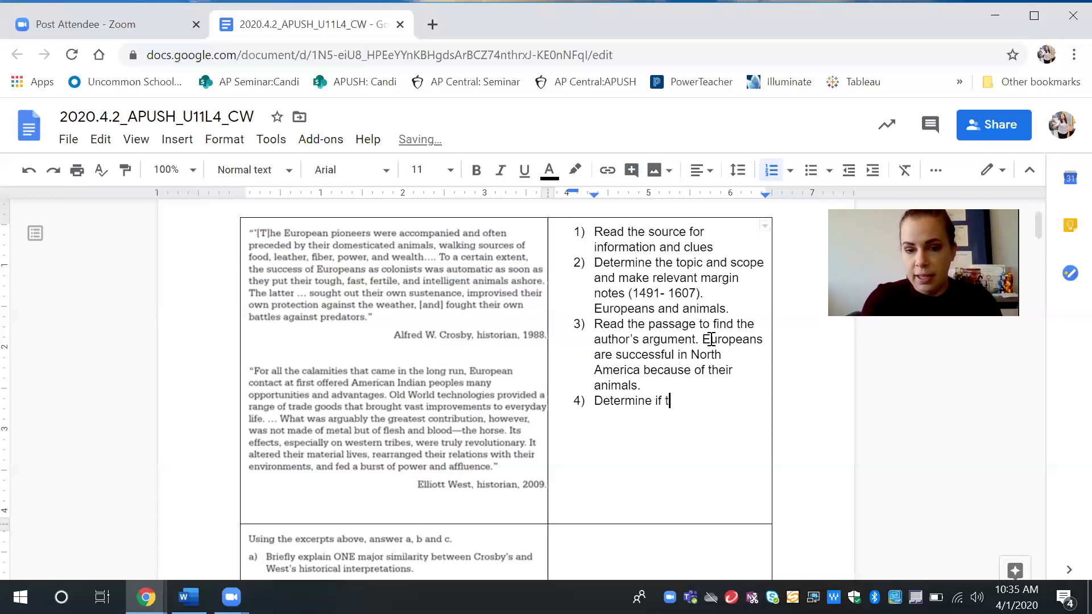
text(he author is ref)
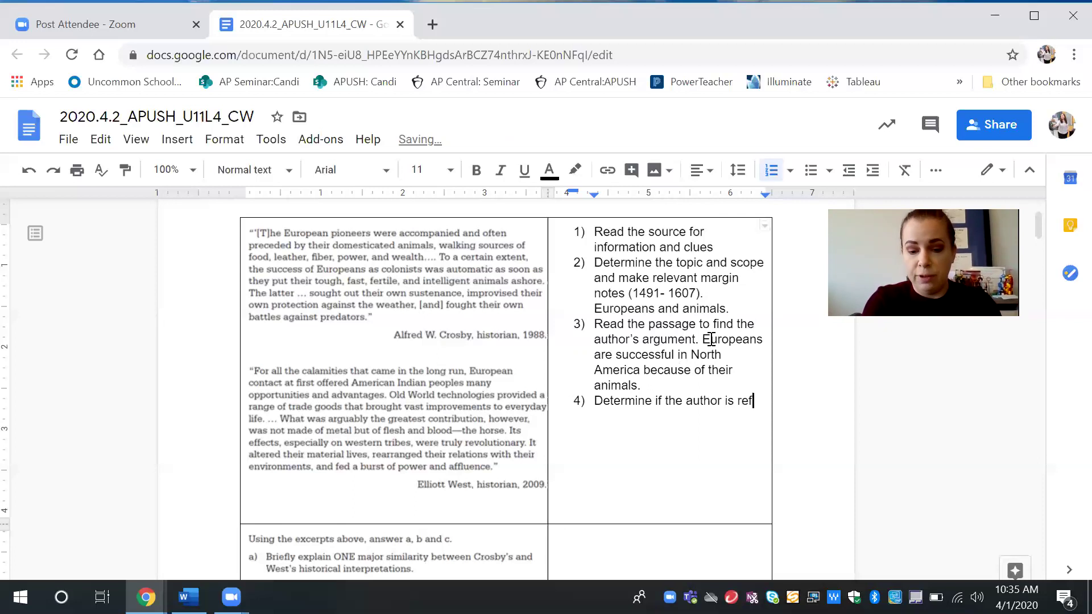
text(uting an)
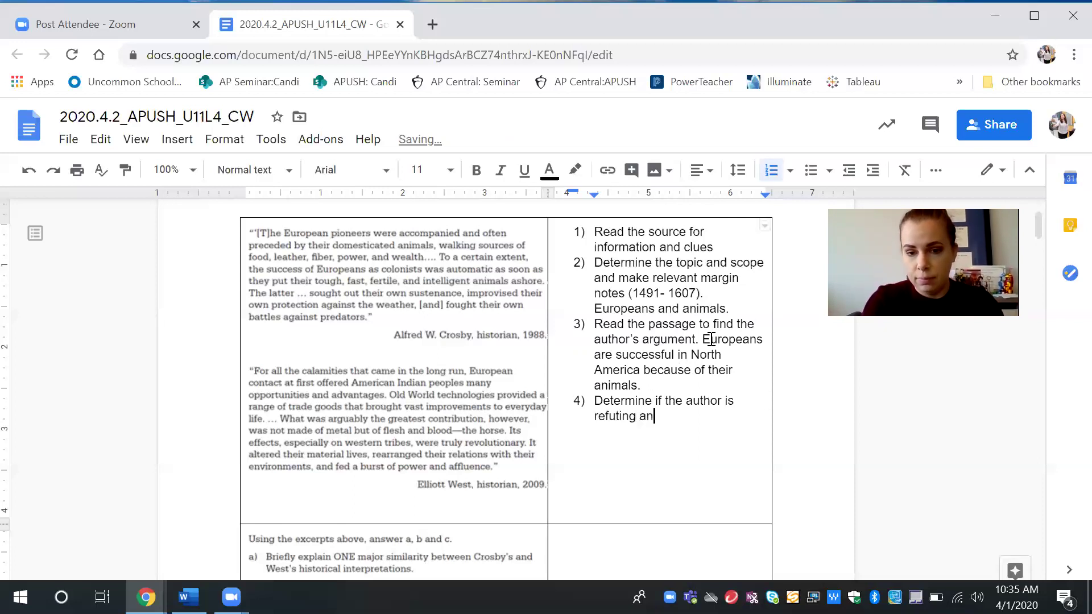
text(other)
Step: Write step 4 on spotting refutation terms like however, on the other hand, nevertheless, and start step 5
key(BackSpace)
text(s)
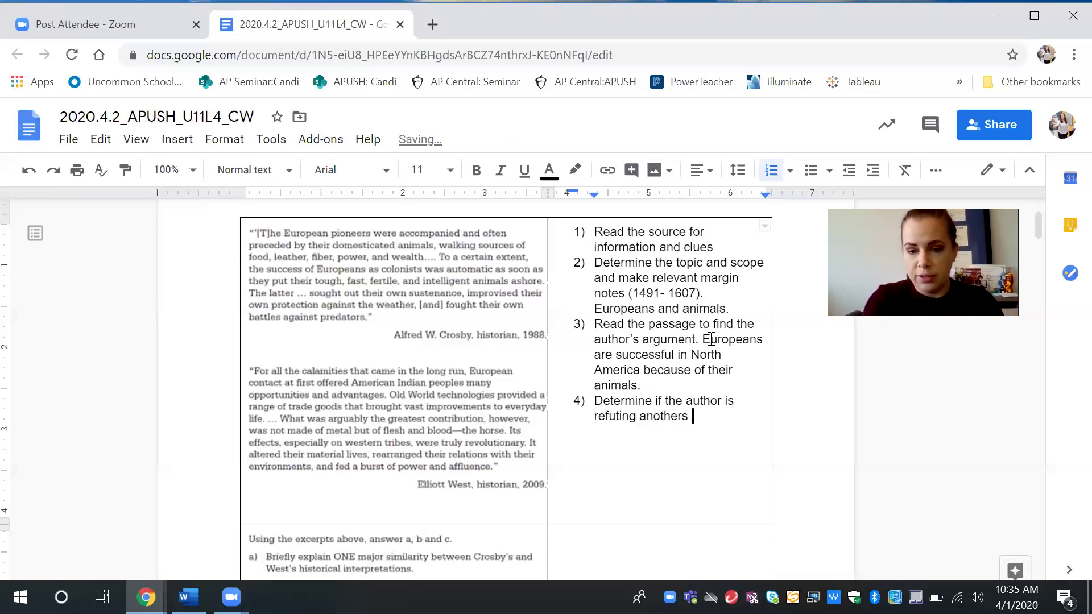
text( sal)
key(BackSpace)
key(BackSpace)
key(BackSpace)
key(BackSpace)
key(BackSpace)
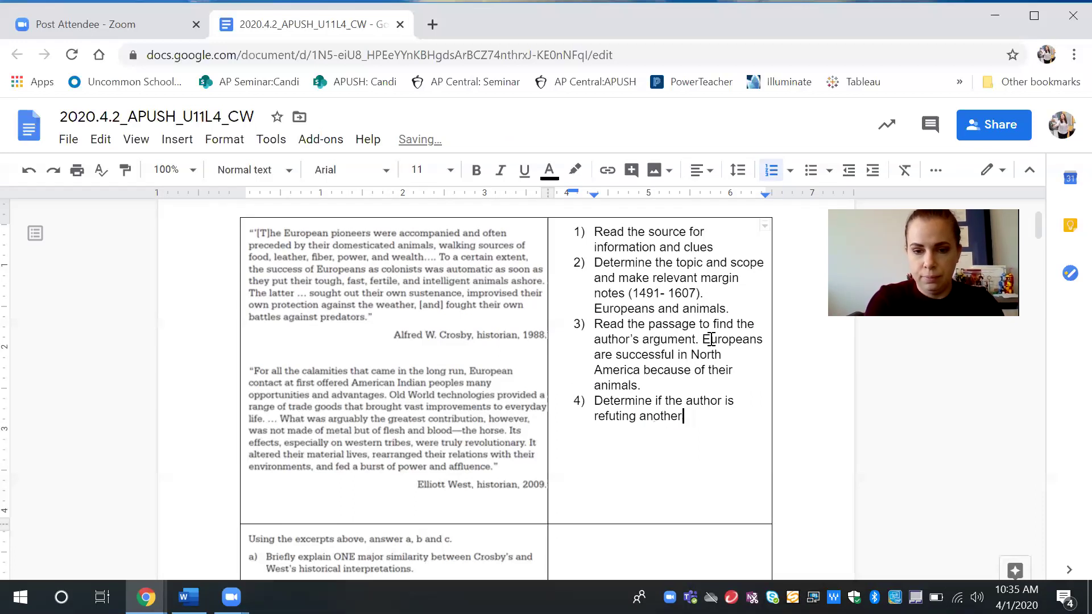
key(BackSpace)
key(BackSpace)
key(BackSpace)
key(BackSpace)
key(BackSpace)
key(BackSpace)
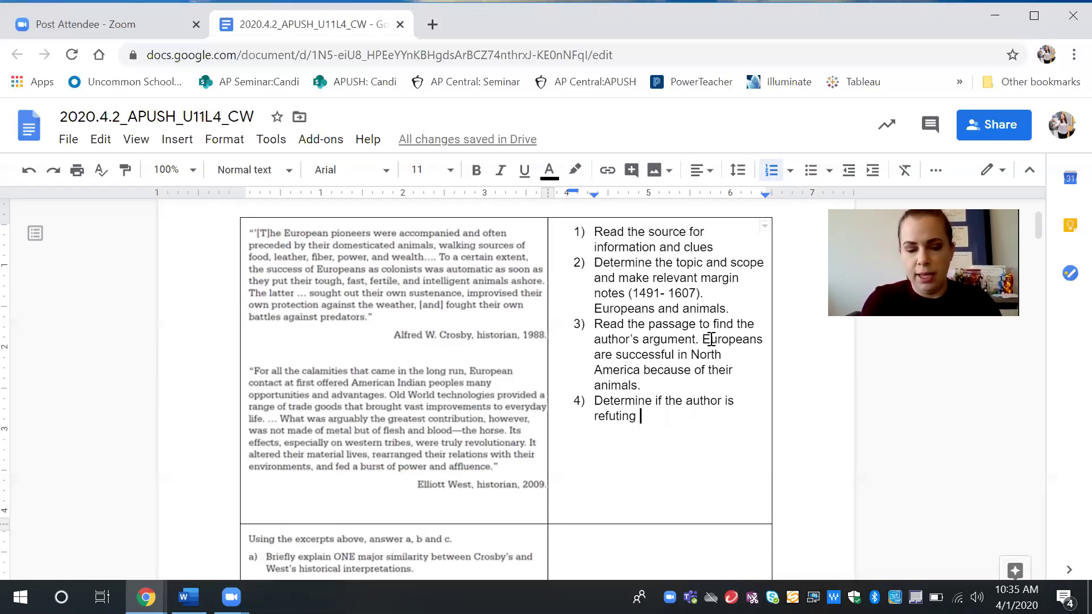
text(a topic.)
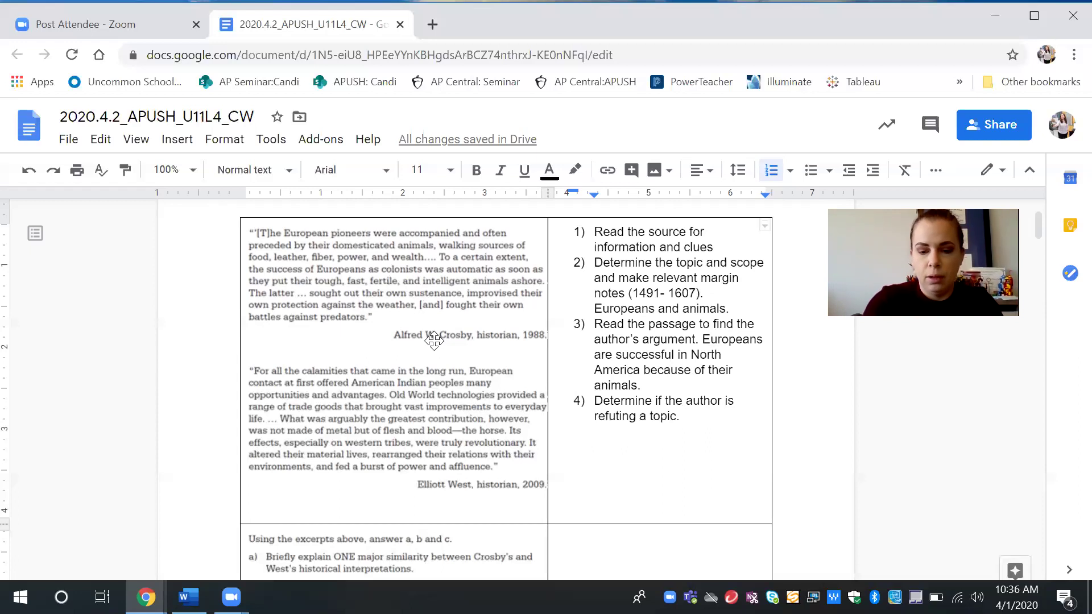
text(Look for terms )
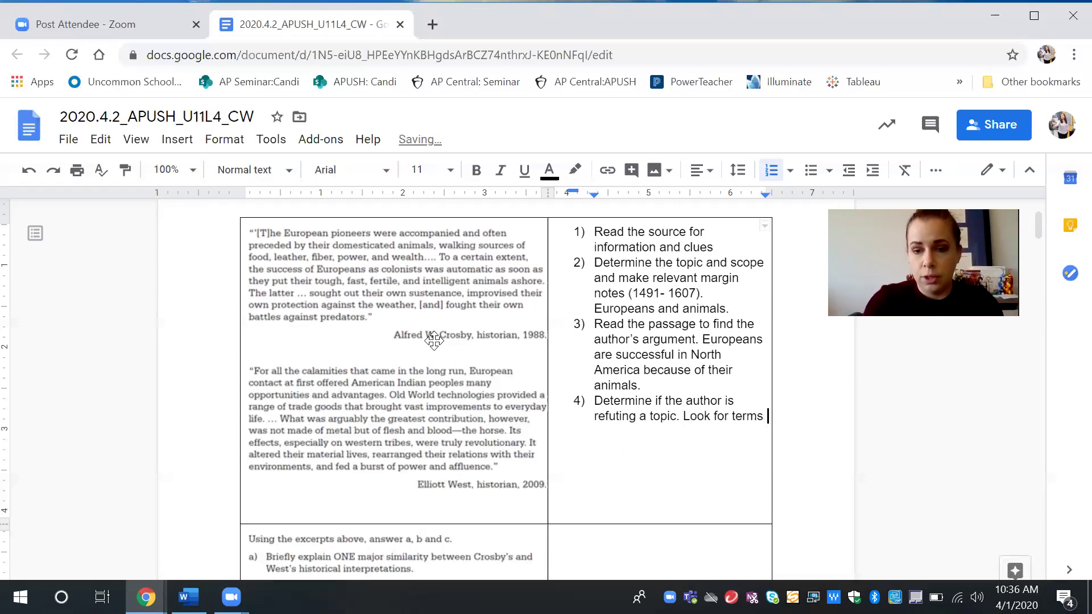
text(like however)
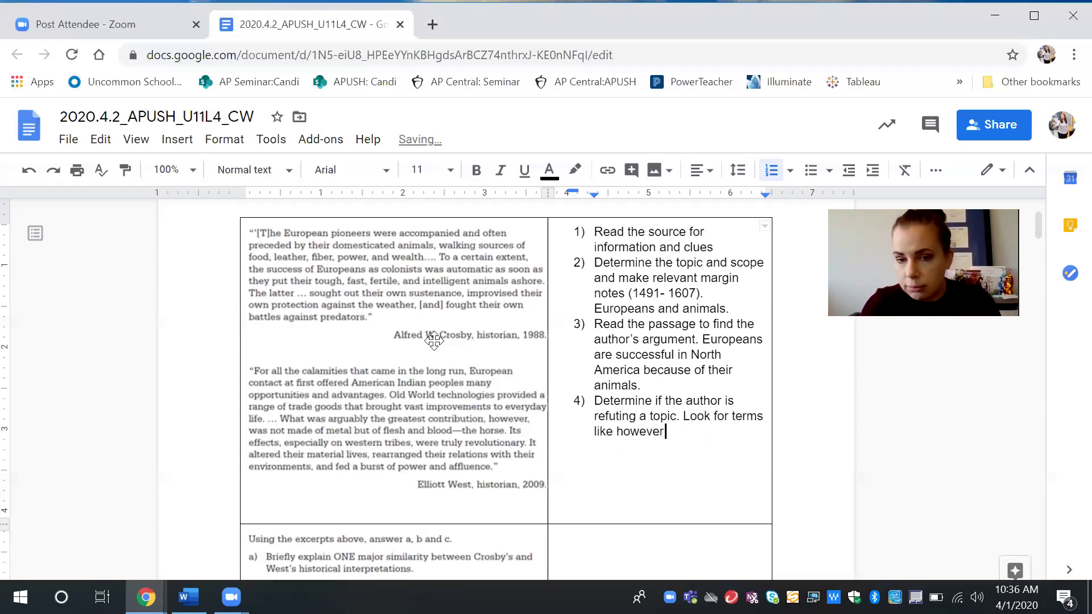
text(, )
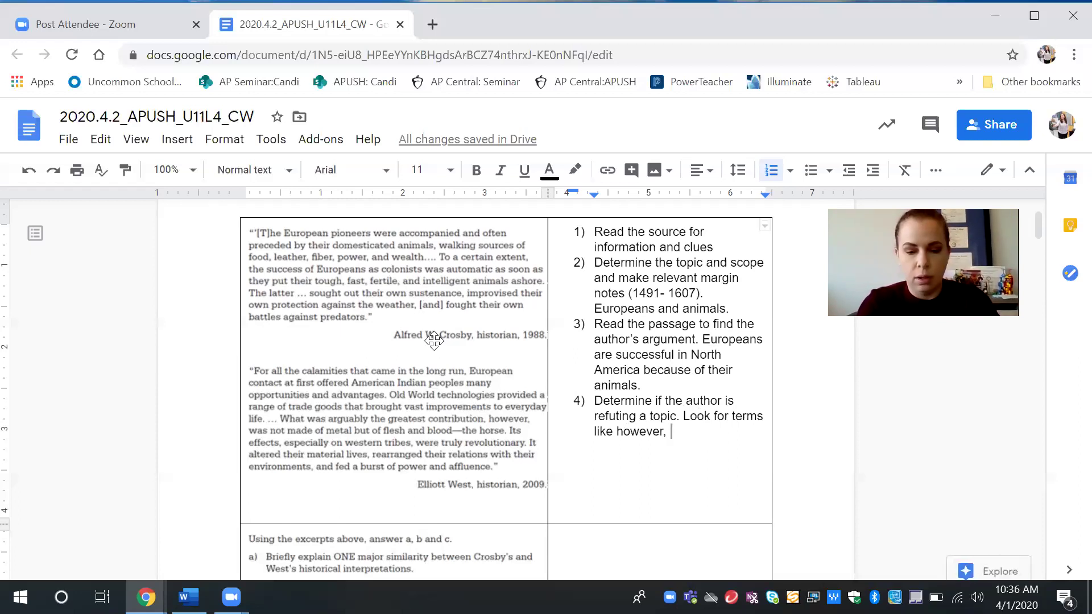
text(on the otherh)
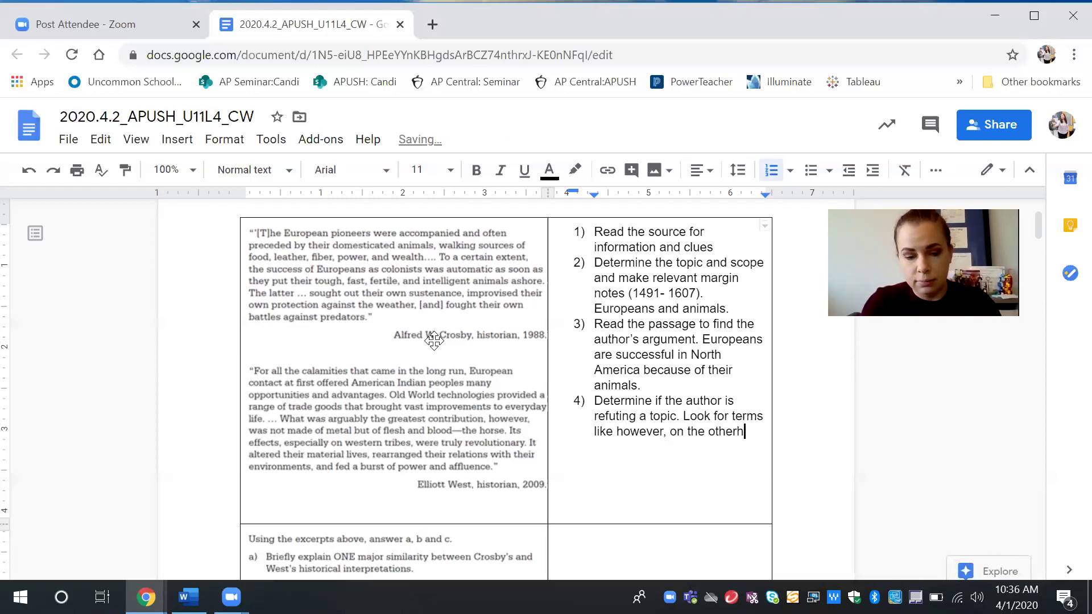
text(and, neverth)
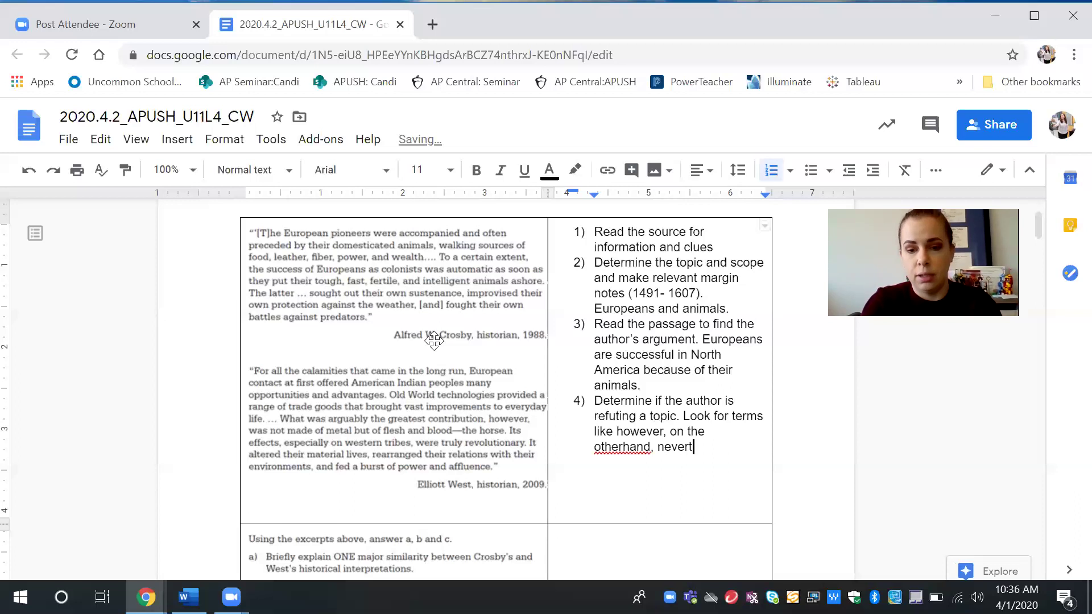
text(eless, e)
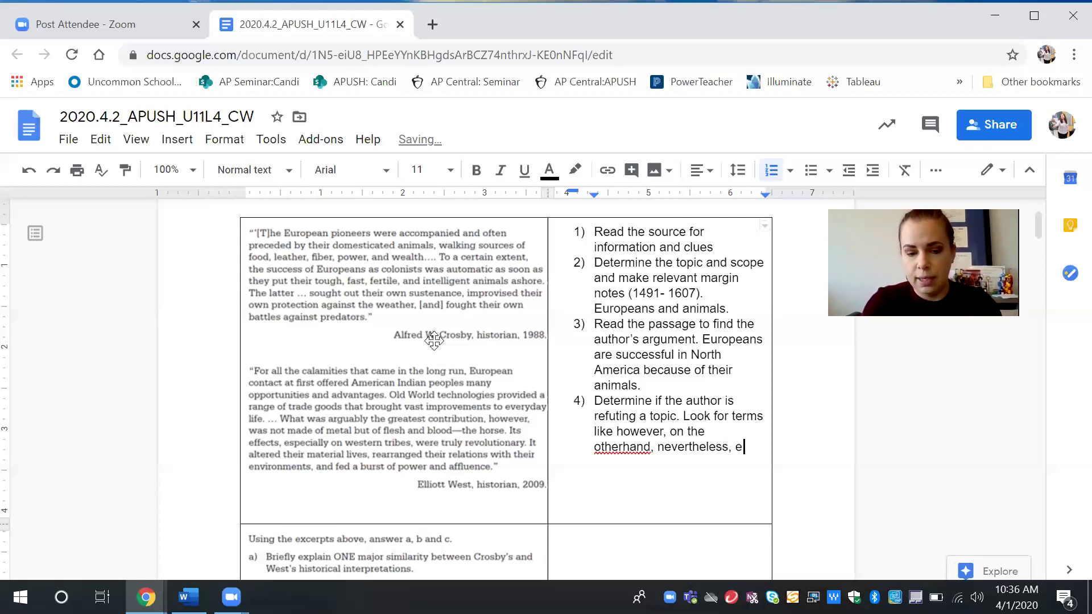
text(tc.)
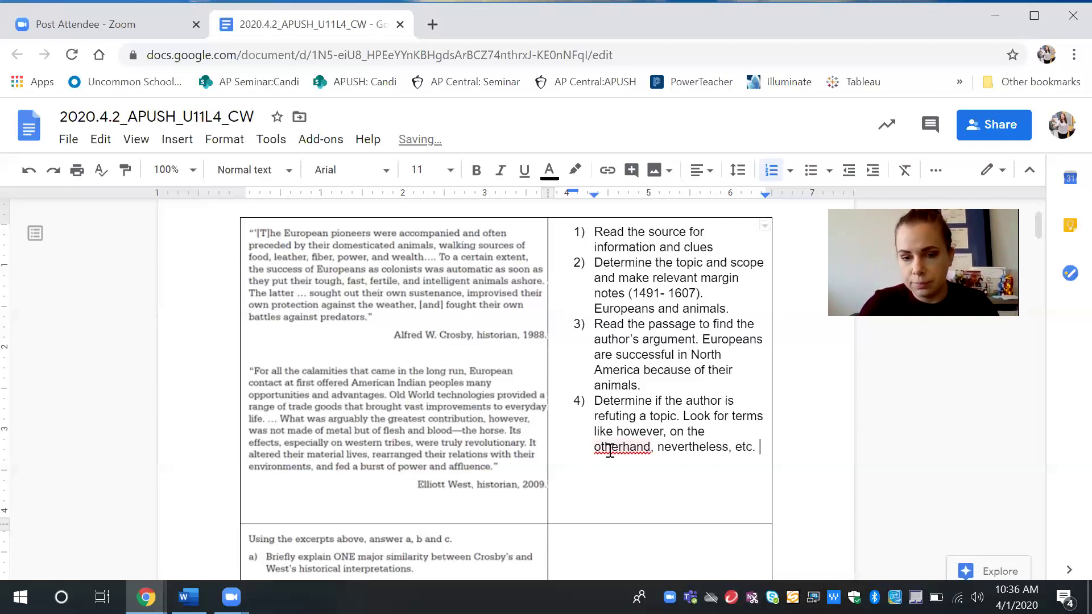
right_click(619, 450)
click(693, 270)
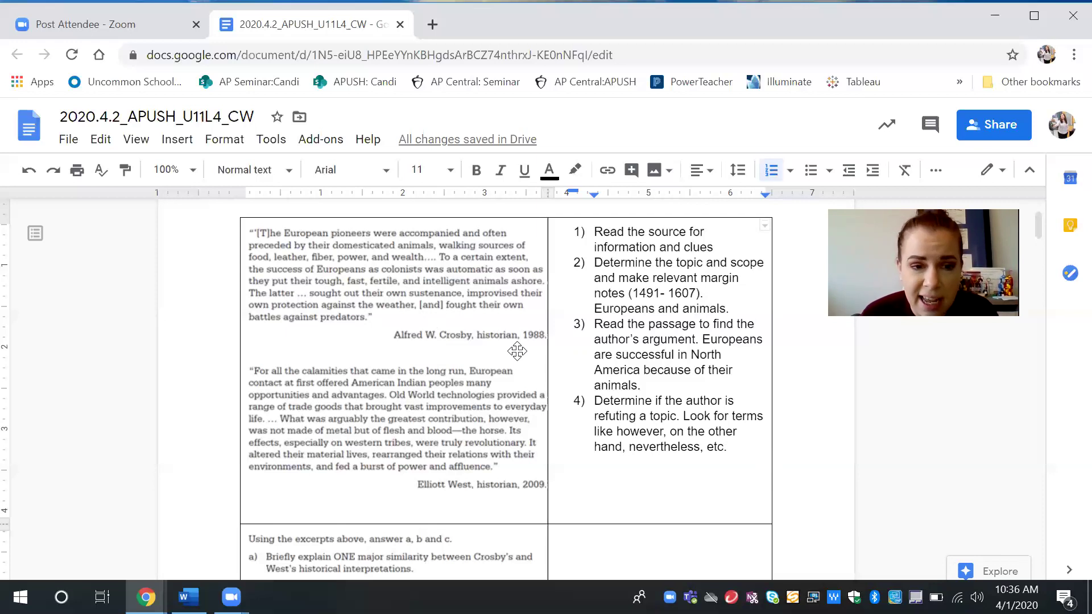
text(,)
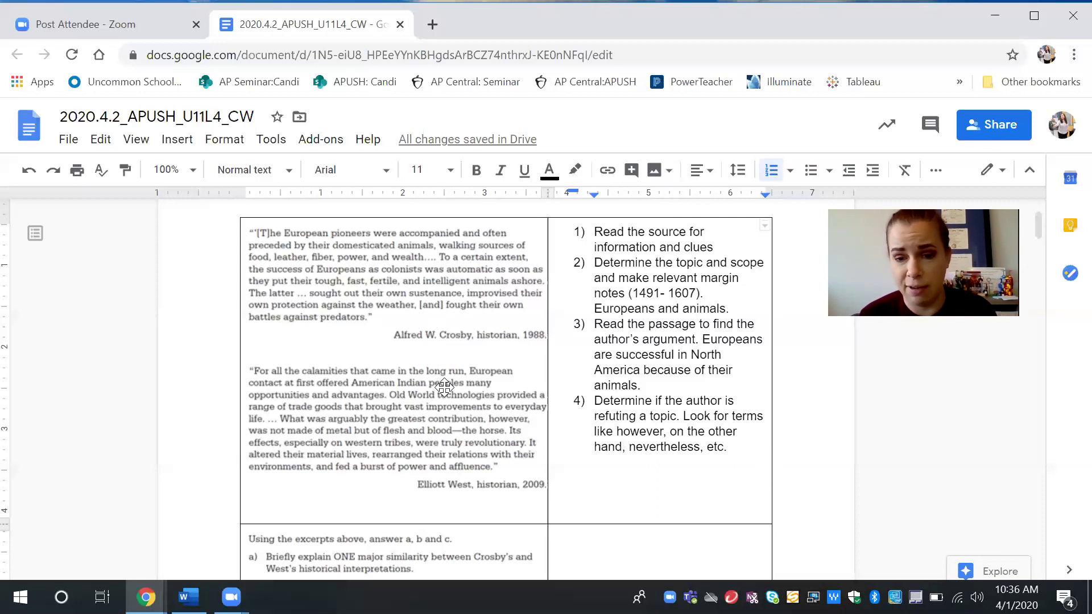
click(743, 458)
key(Return)
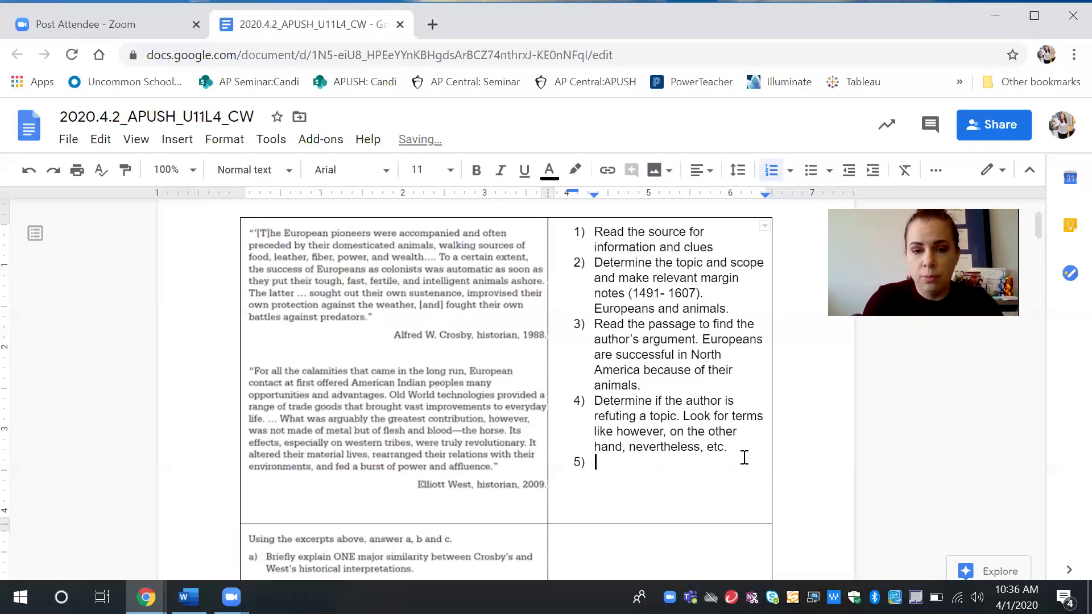
Step: End the numbered list and write Crosby's Claim about resources the Europeans' animals provided
key(Return)
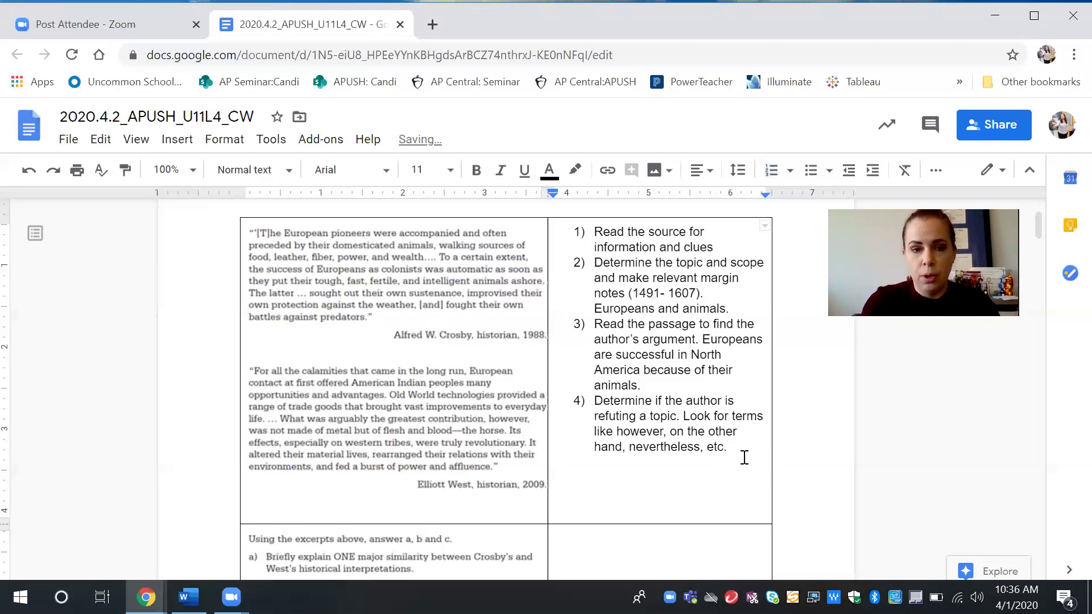
text(Crosb)
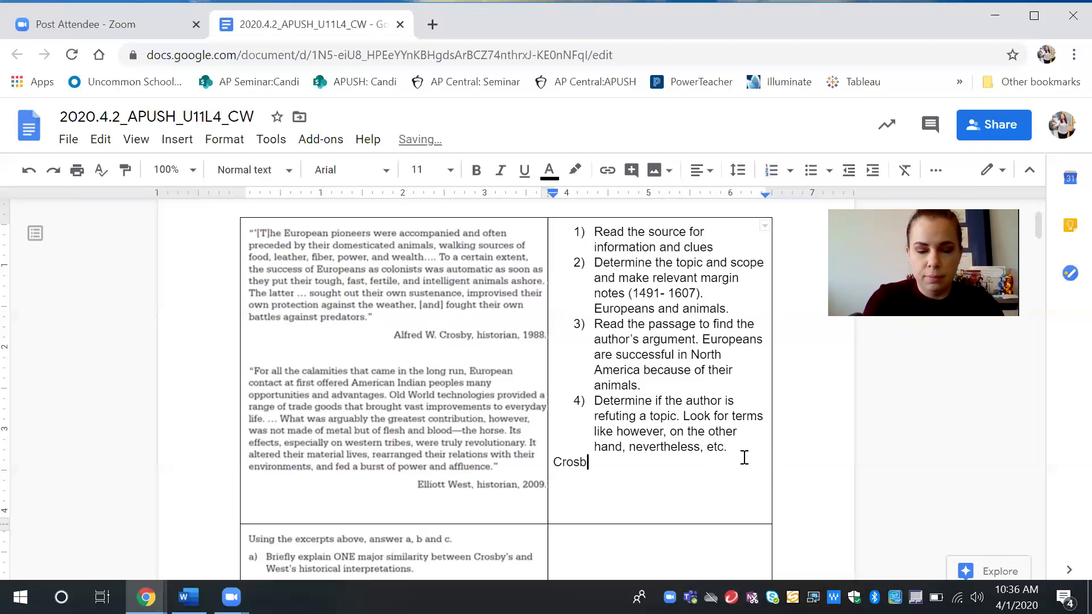
text(y'sClai)
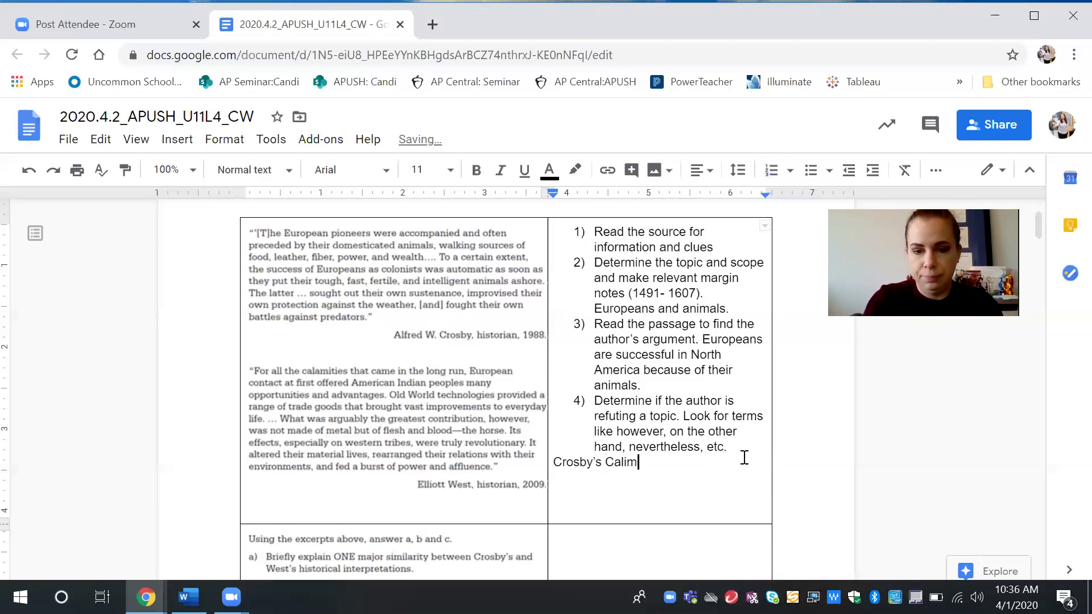
text(m)
key(BackSpace)
key(BackSpace)
key(BackSpace)
key(BackSpace)
text(laim)
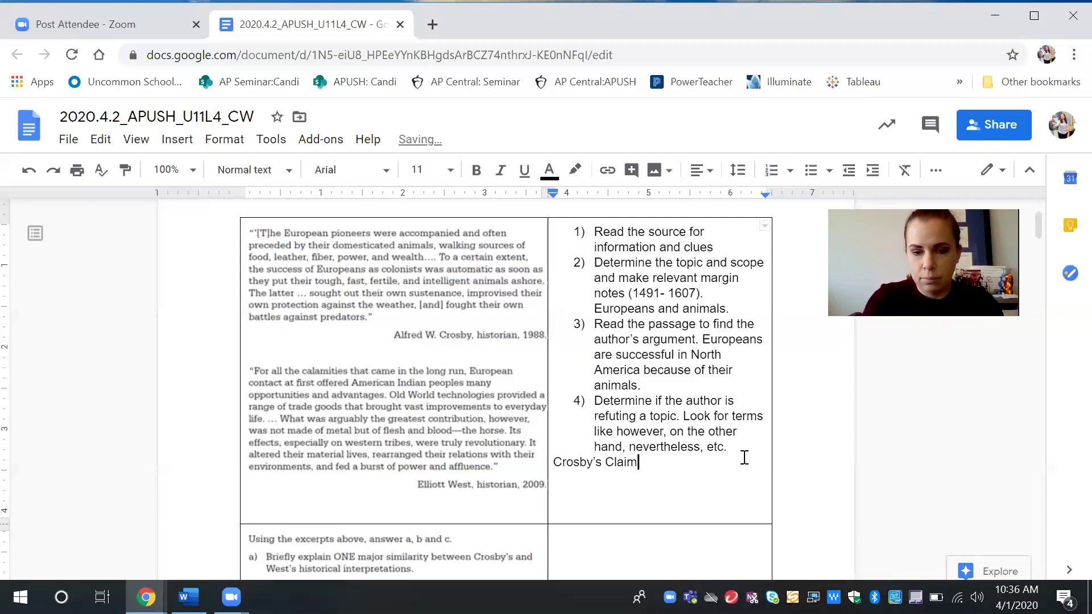
text(: )
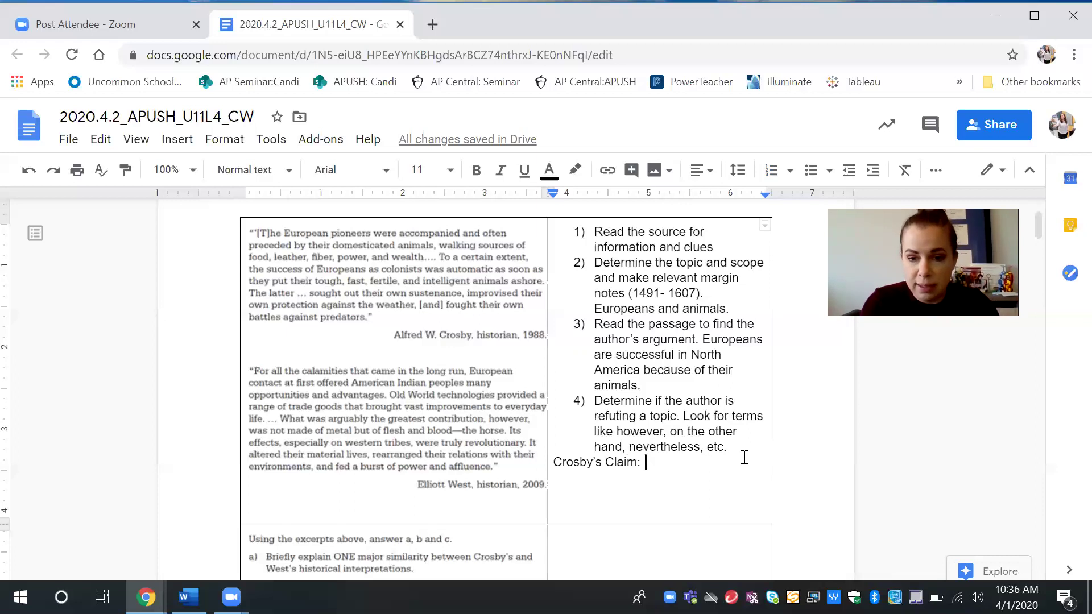
text(Europeans)
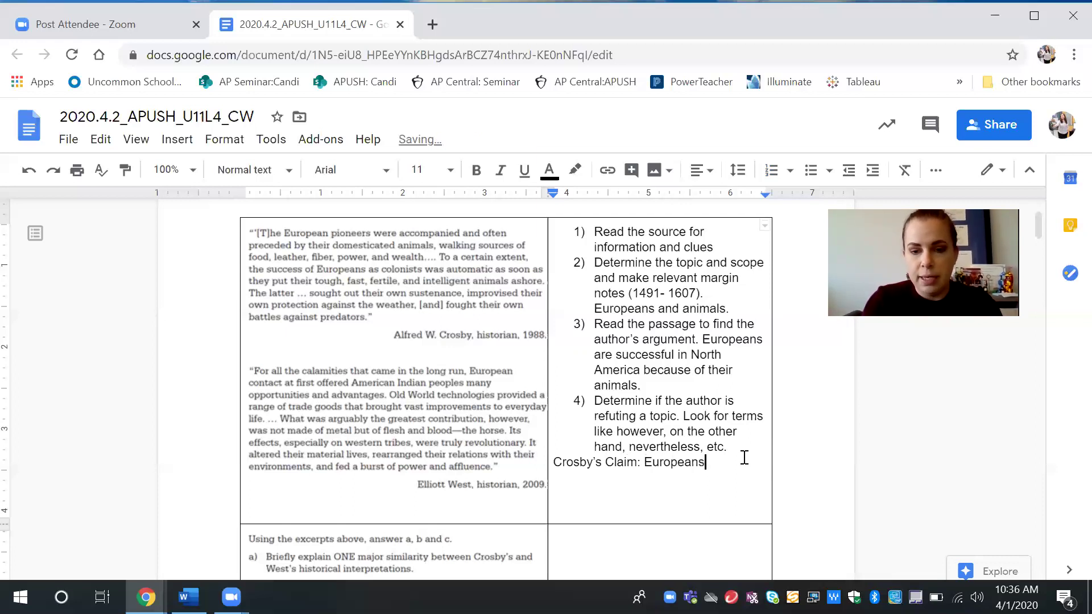
text( were succes)
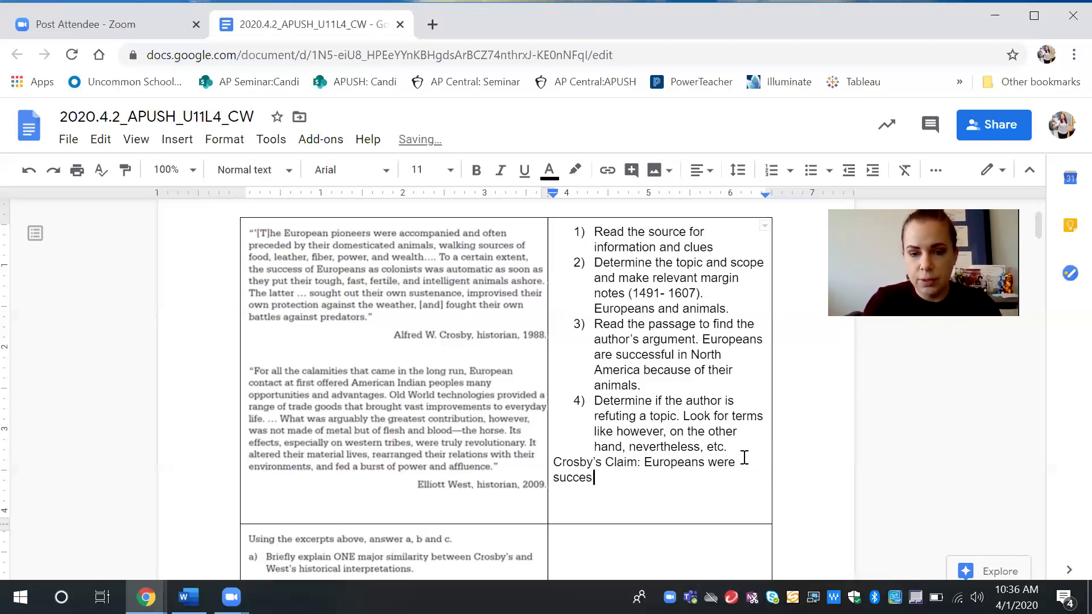
text(sful in North)
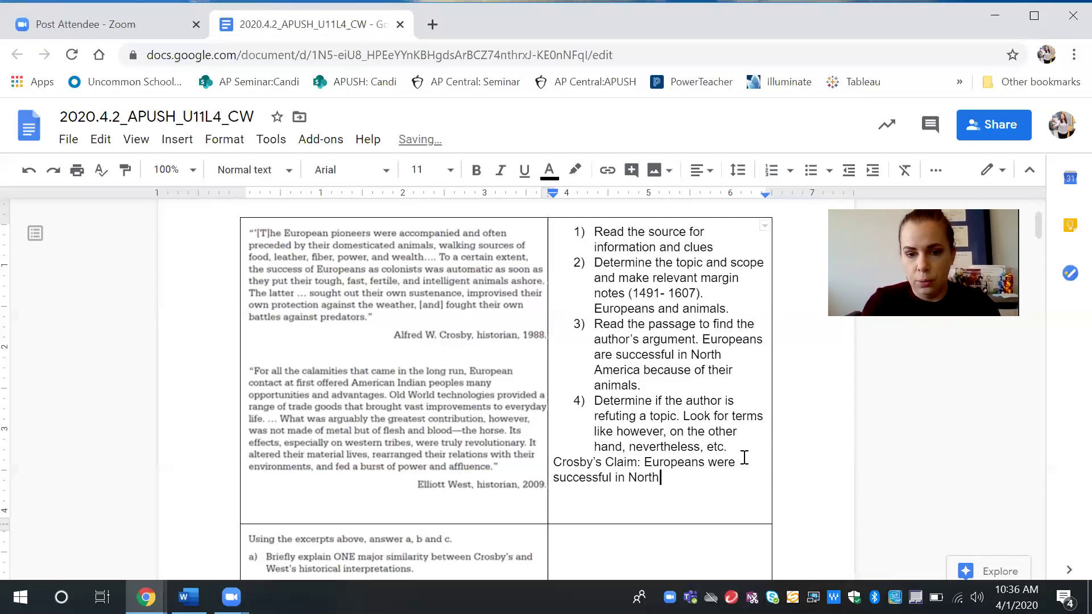
text( a)
key(BackSpace)
text(Americ)
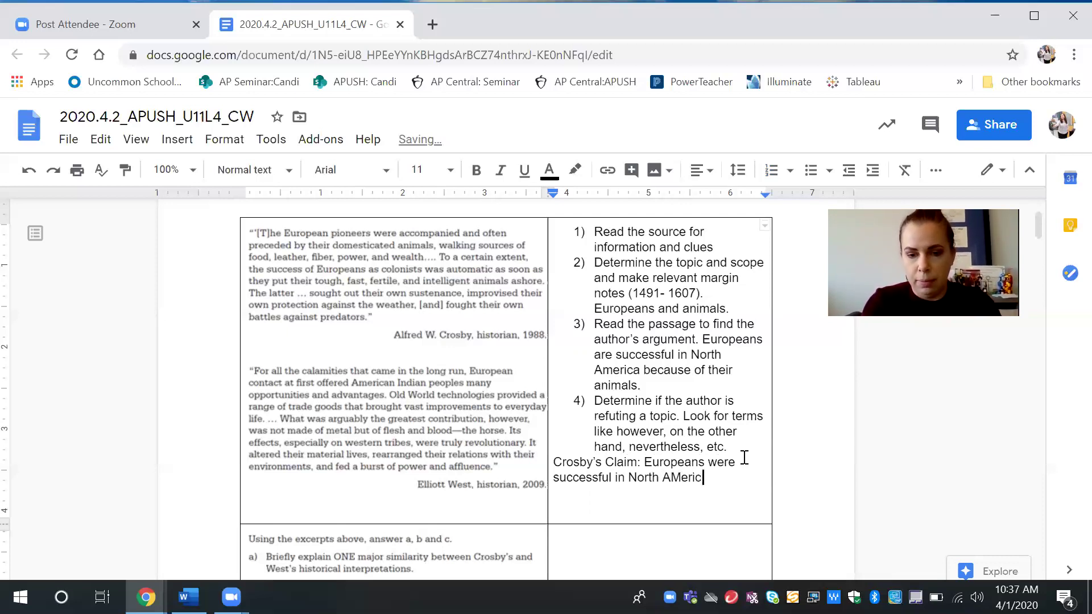
key(BackSpace)
key(BackSpace)
key(BackSpace)
key(BackSpace)
key(BackSpace)
text(merican)
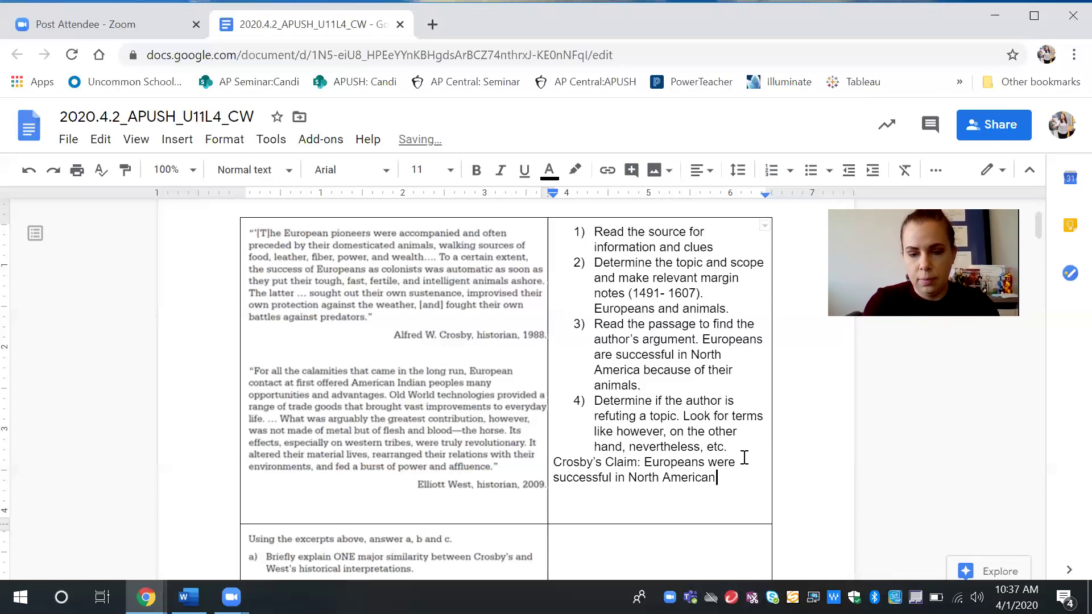
key(BackSpace)
key(BackSpace)
text(becau)
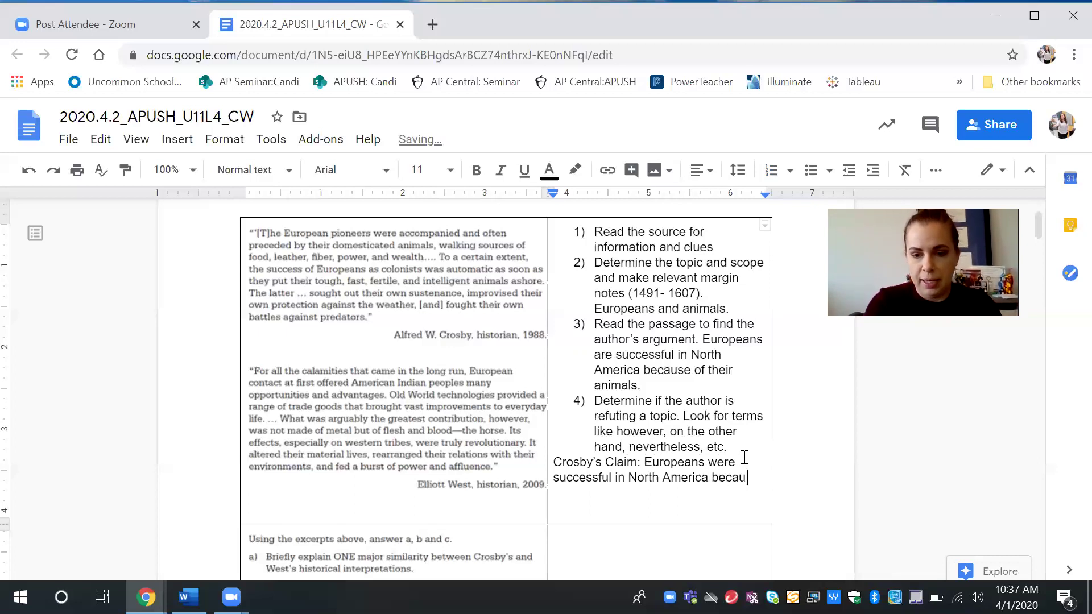
text(se of the re)
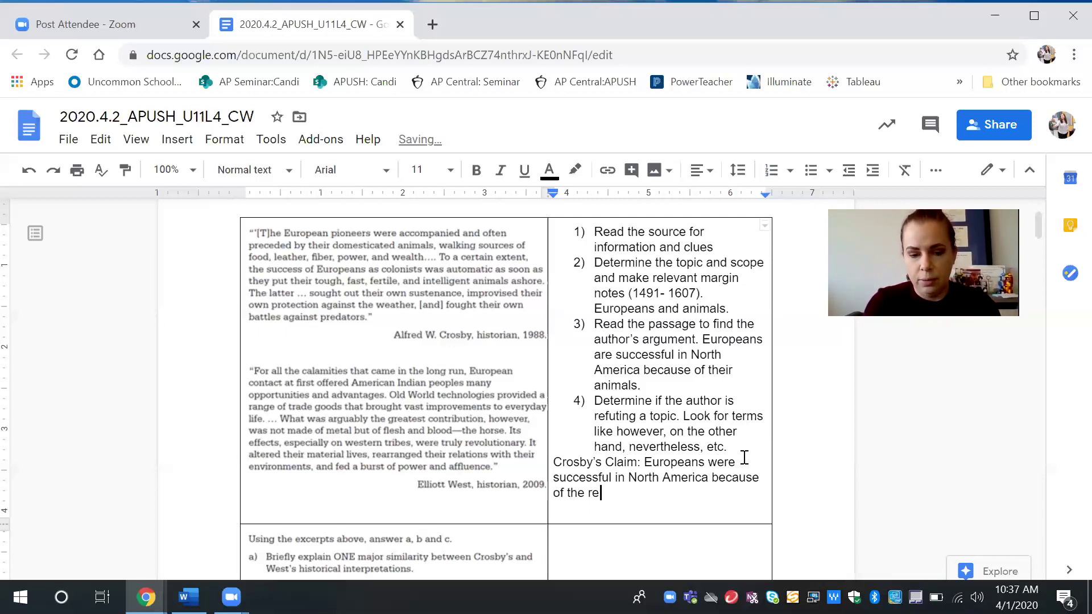
text(sources the)
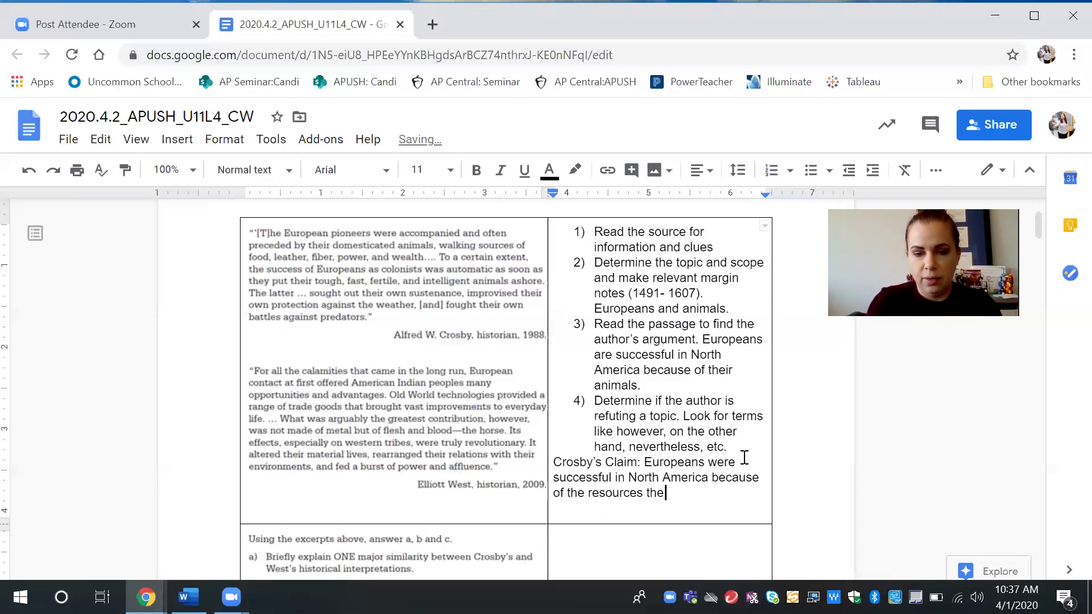
text(ir animals prov)
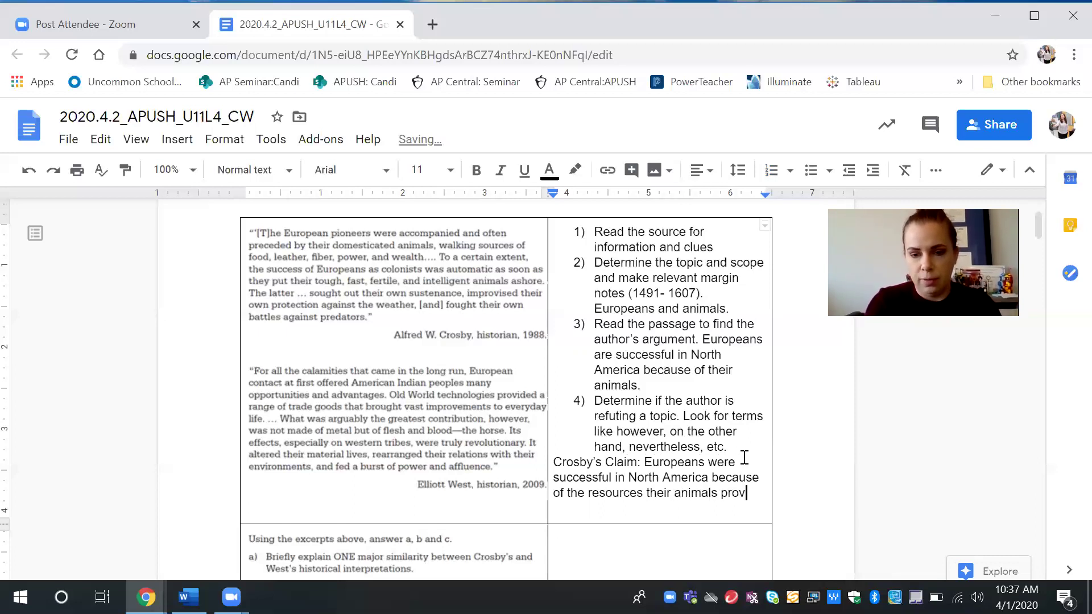
text(ides.)
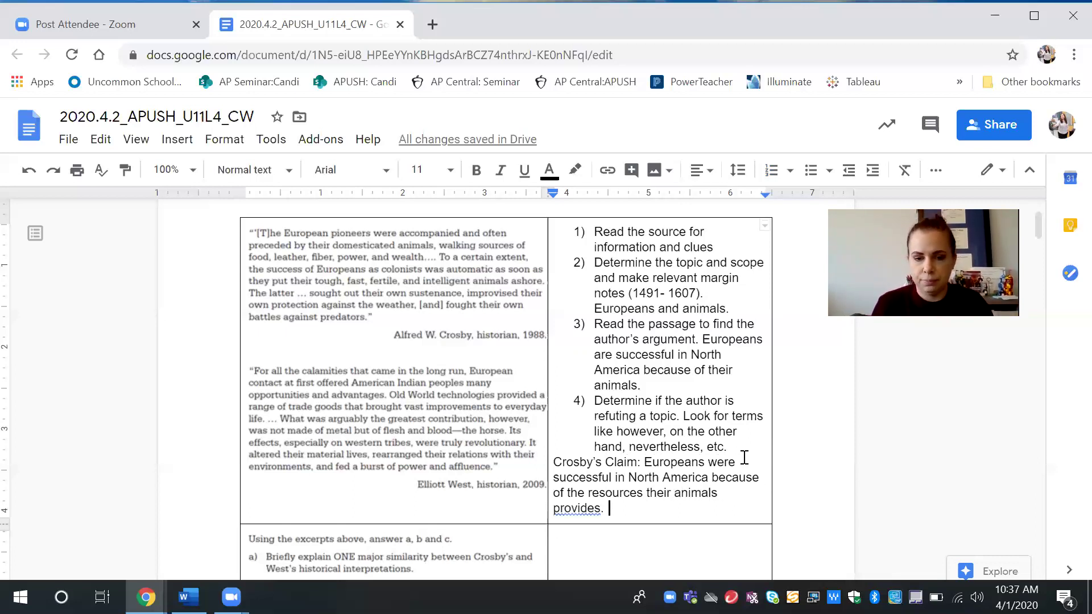
key(BackSpace)
key(BackSpace)
key(BackSpace)
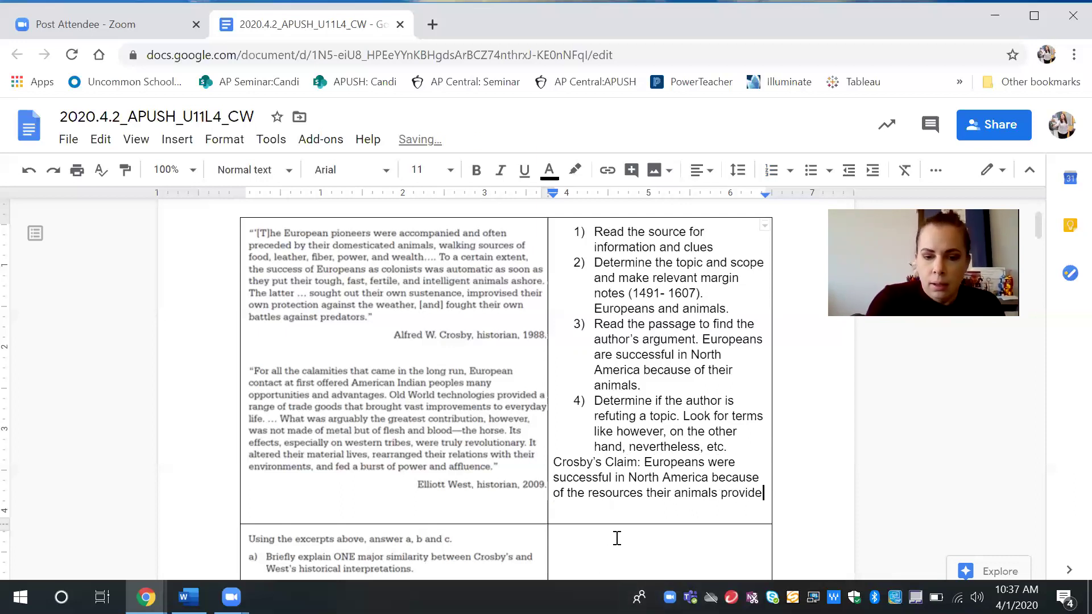
text(d)
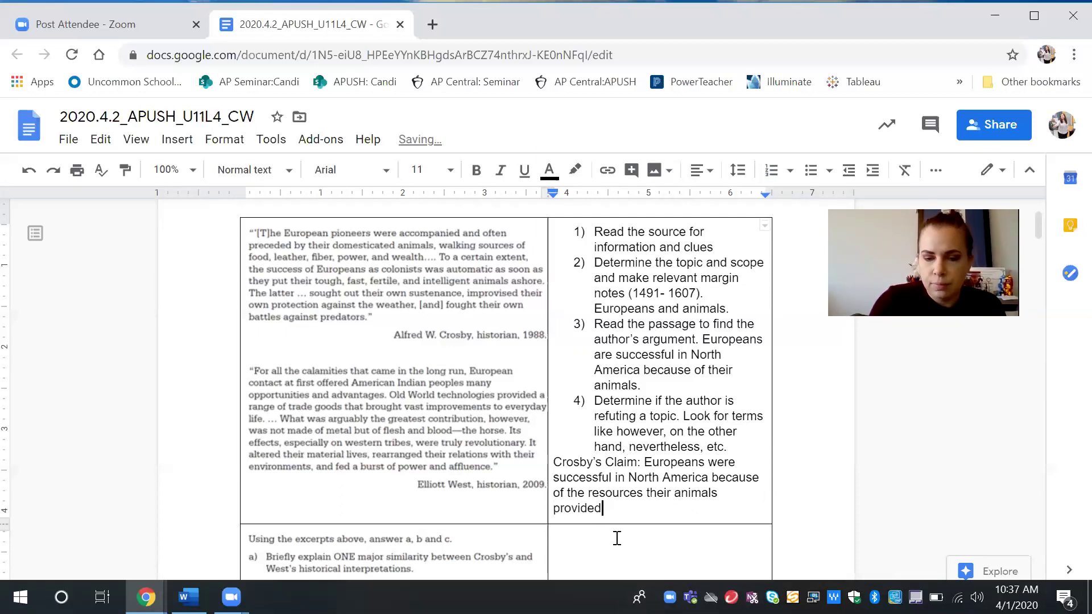
text(.)
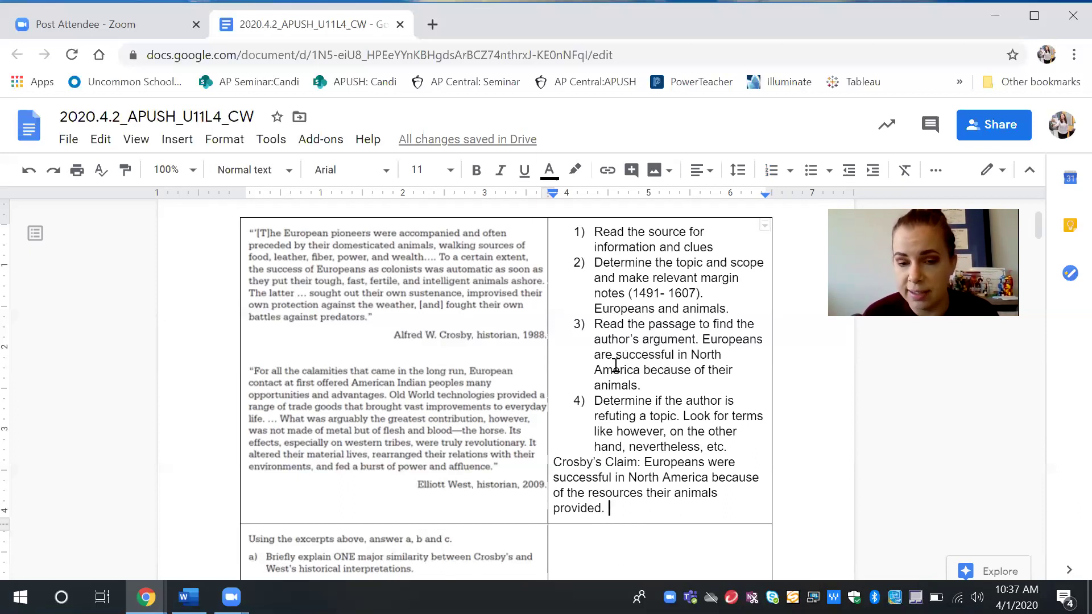
scroll(615, 365, down, 1)
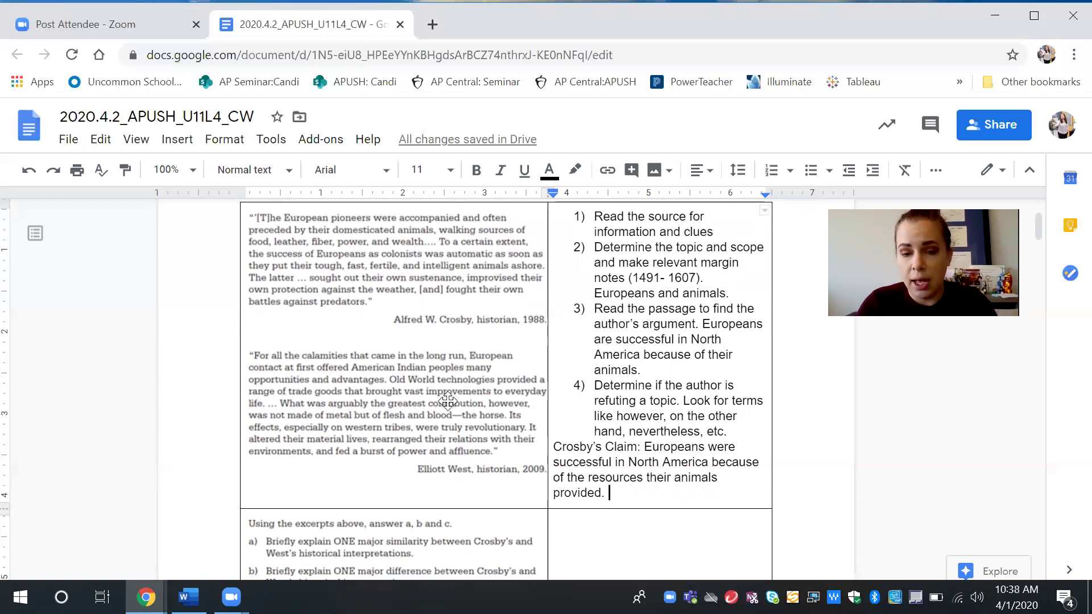
scroll(446, 400, down, 1)
scroll(447, 402, down, 2)
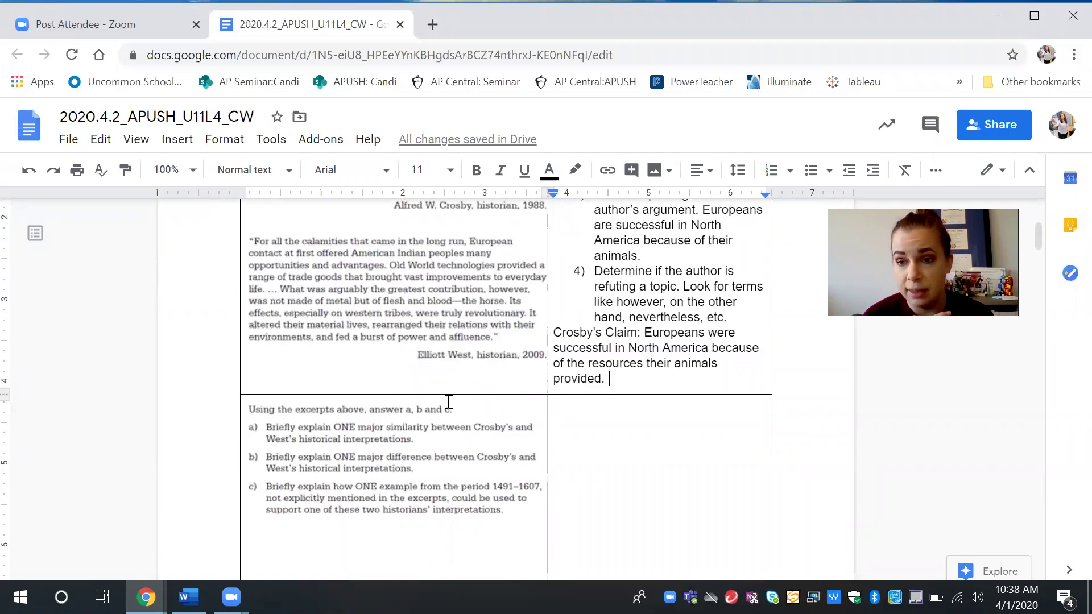
Step: Begin 'West's Claim' in the cell beside questions a–c and remove its yellow highlight
click(581, 426)
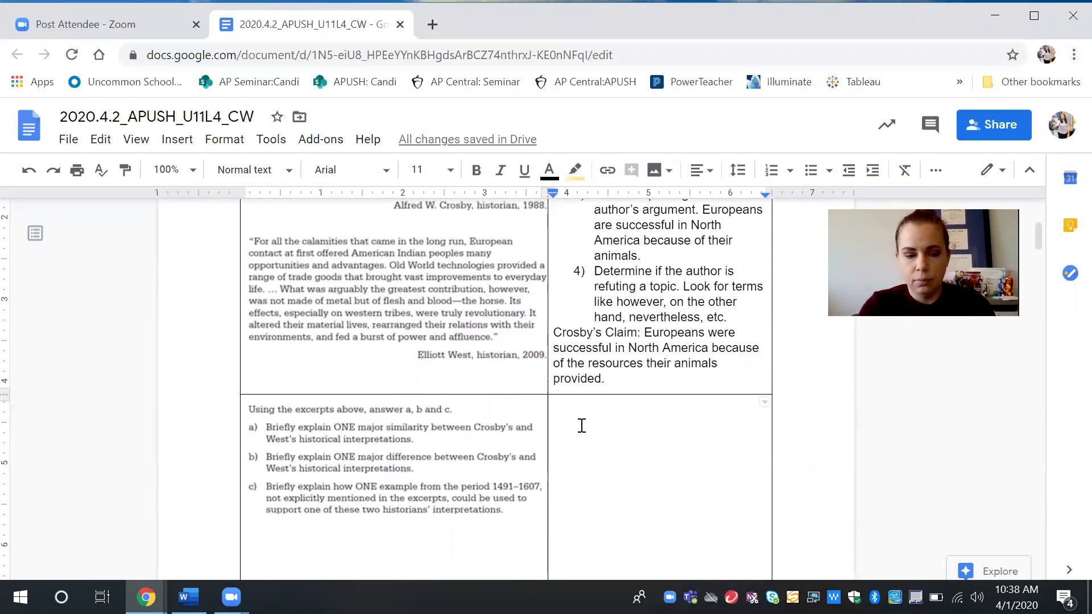
text(Wests)
key(BackSpace)
key(BackSpace)
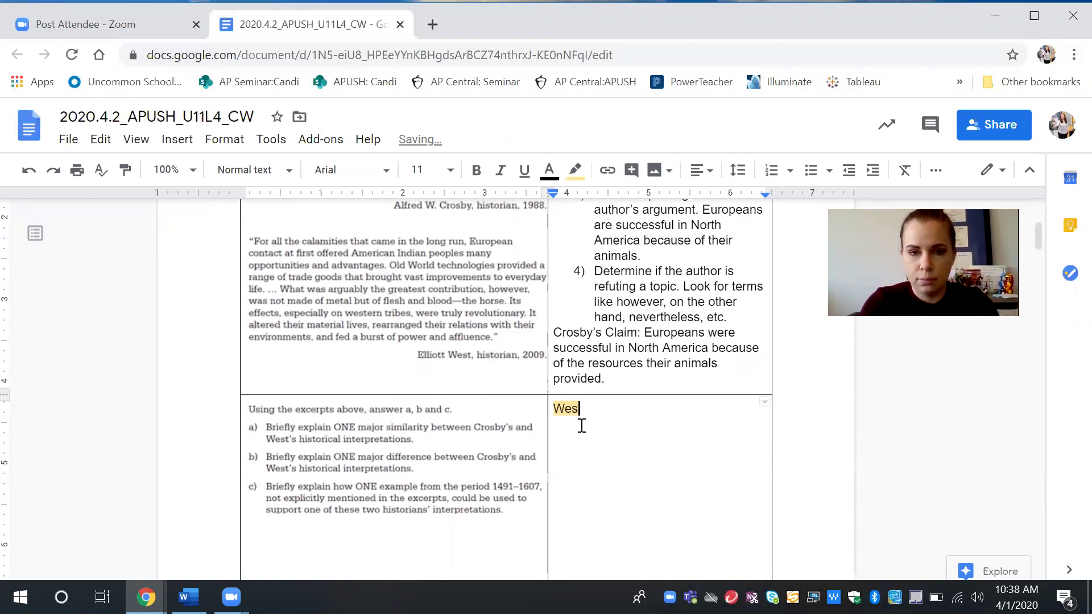
key(BackSpace)
key(BackSpace)
key(BackSpace)
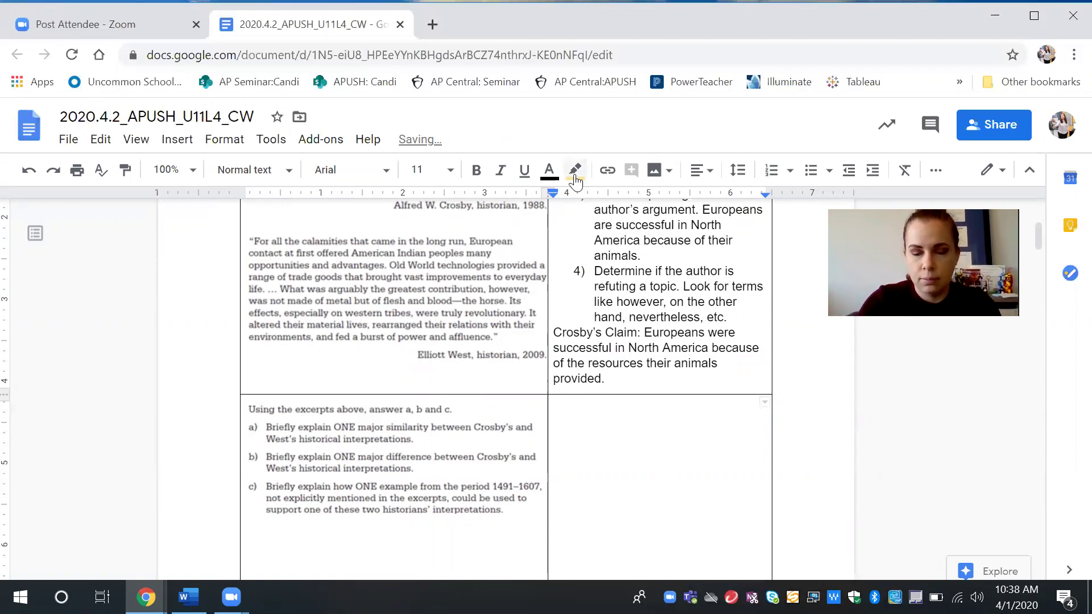
click(579, 168)
click(587, 203)
text(We)
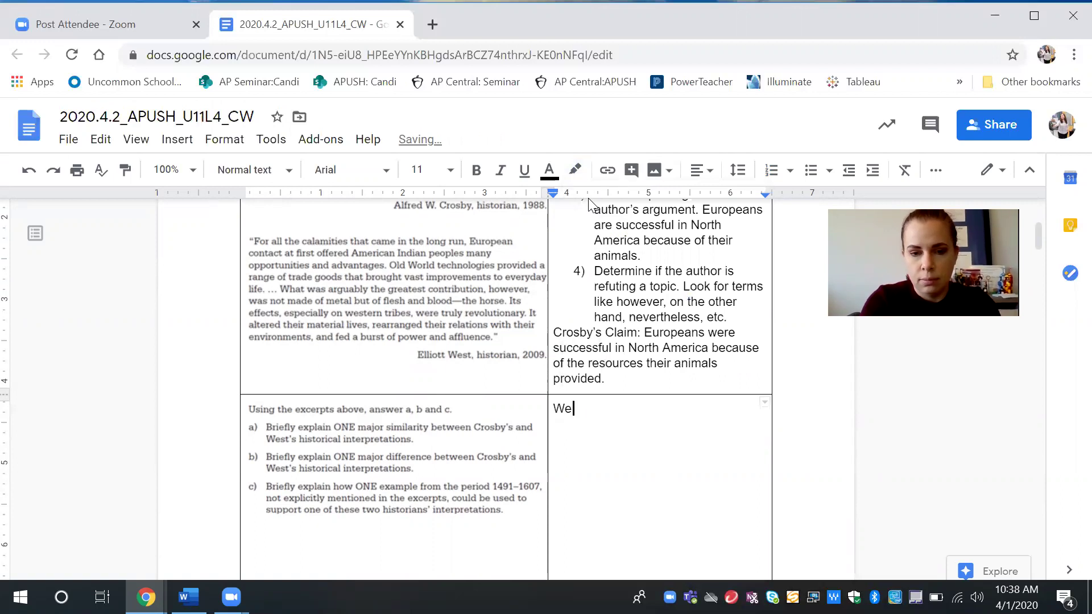
text(st's Claim)
Step: Finish West's claim: the European-introduced horse positively transformed Native Americans' lives
key(BackSpace)
key(BackSpace)
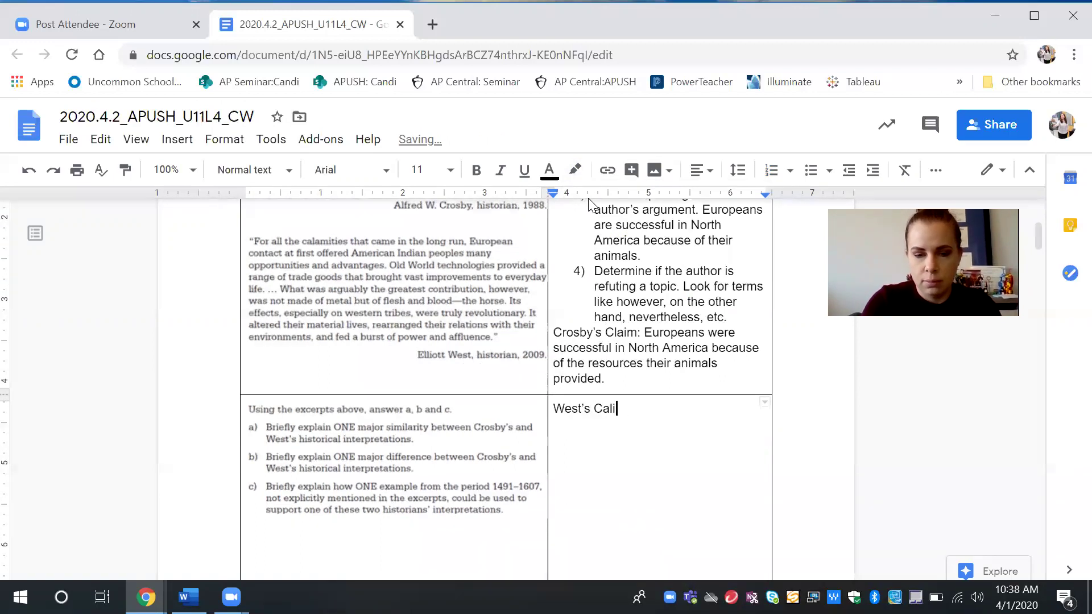
key(BackSpace)
key(BackSpace)
text(laim:)
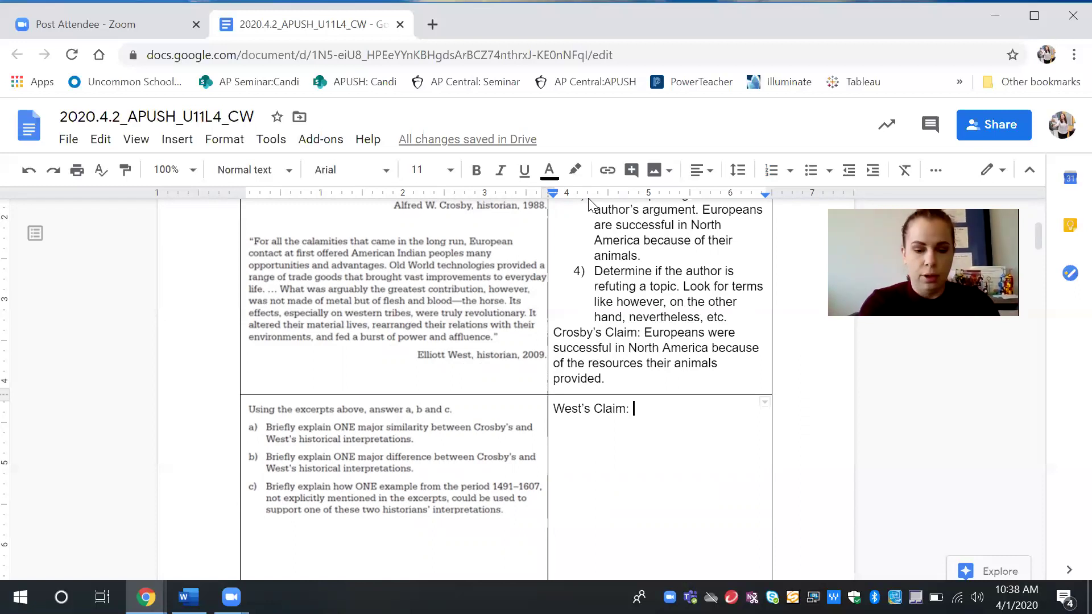
text(The horse)
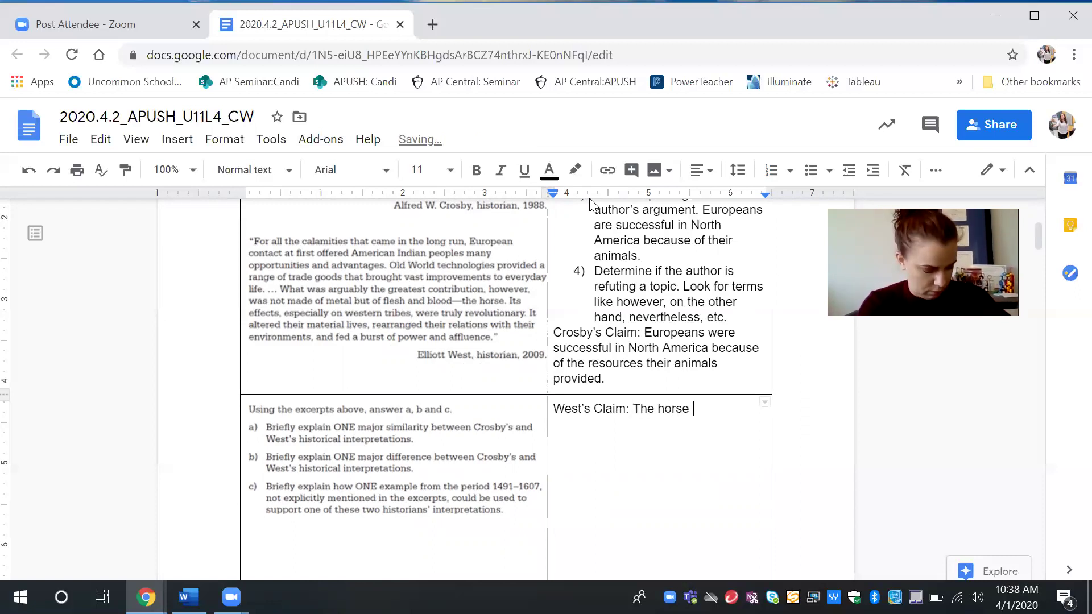
text( intro)
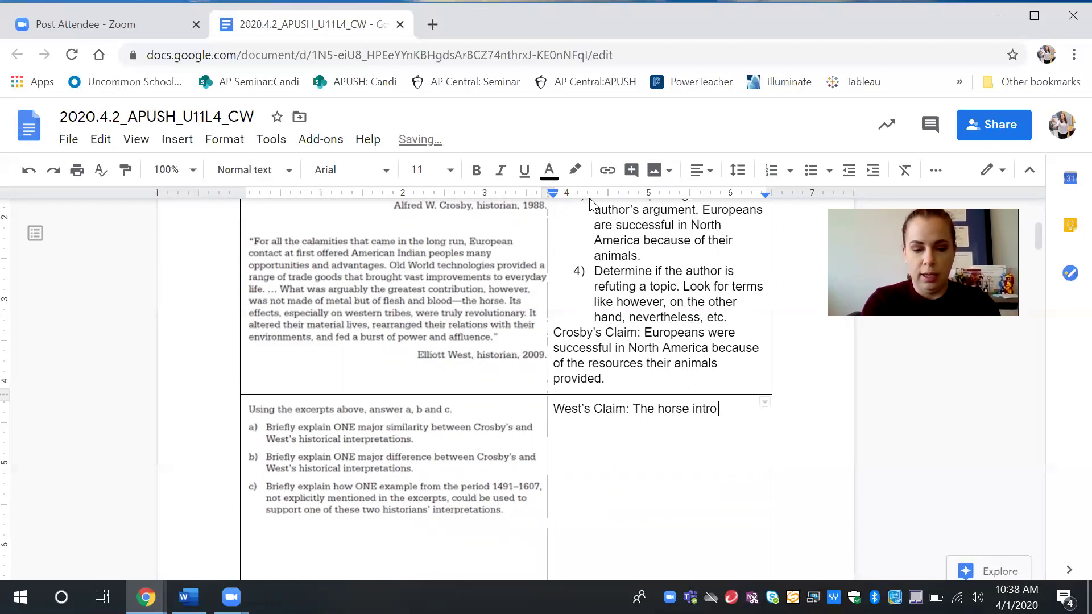
text(duced by)
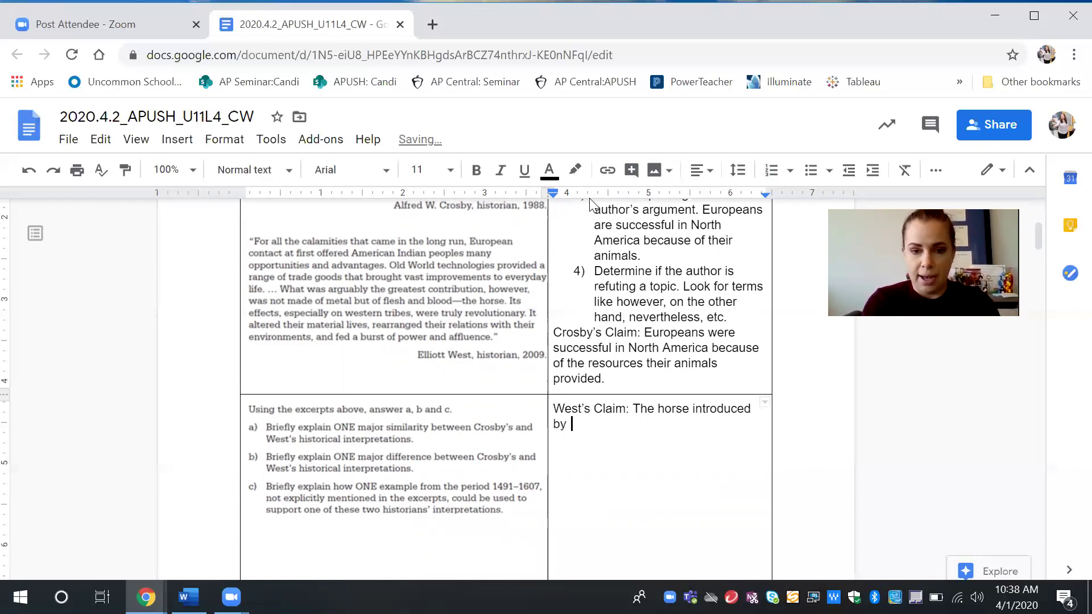
key(BackSpace)
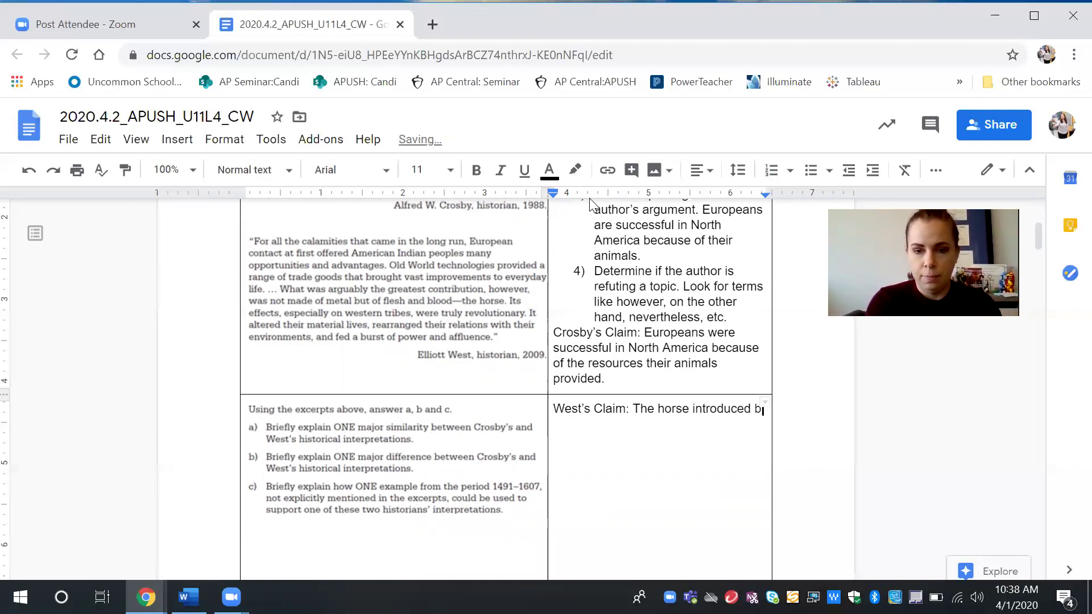
text(by E)
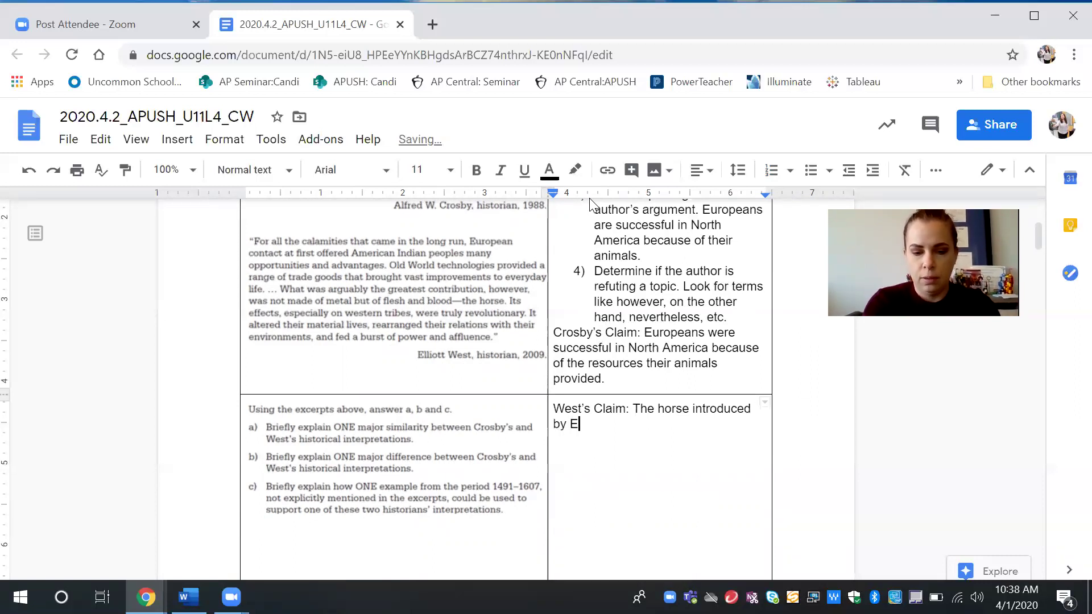
text(uropeans pos)
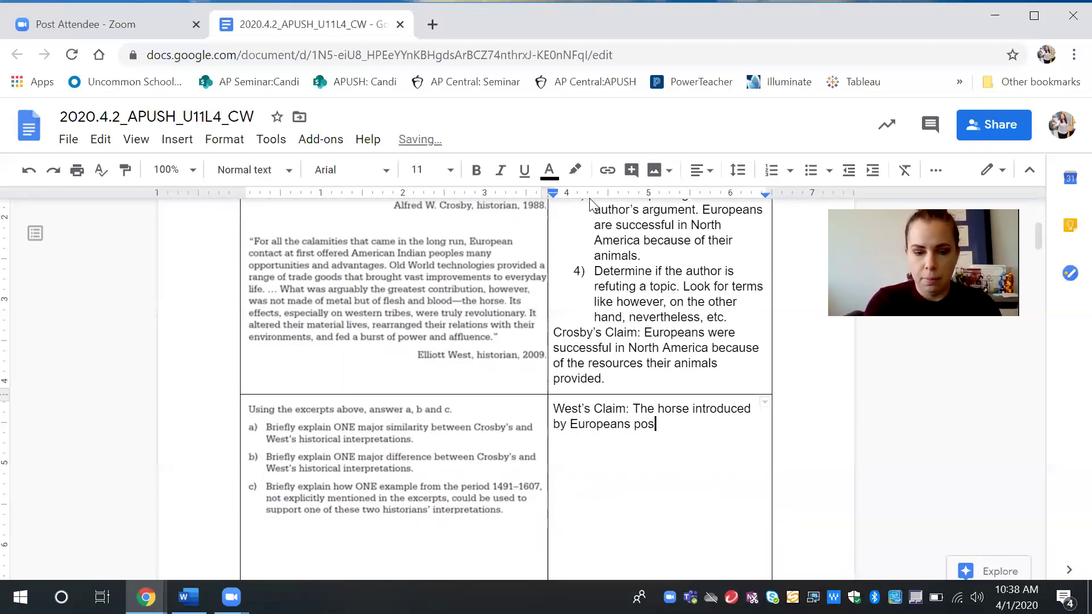
text(itively)
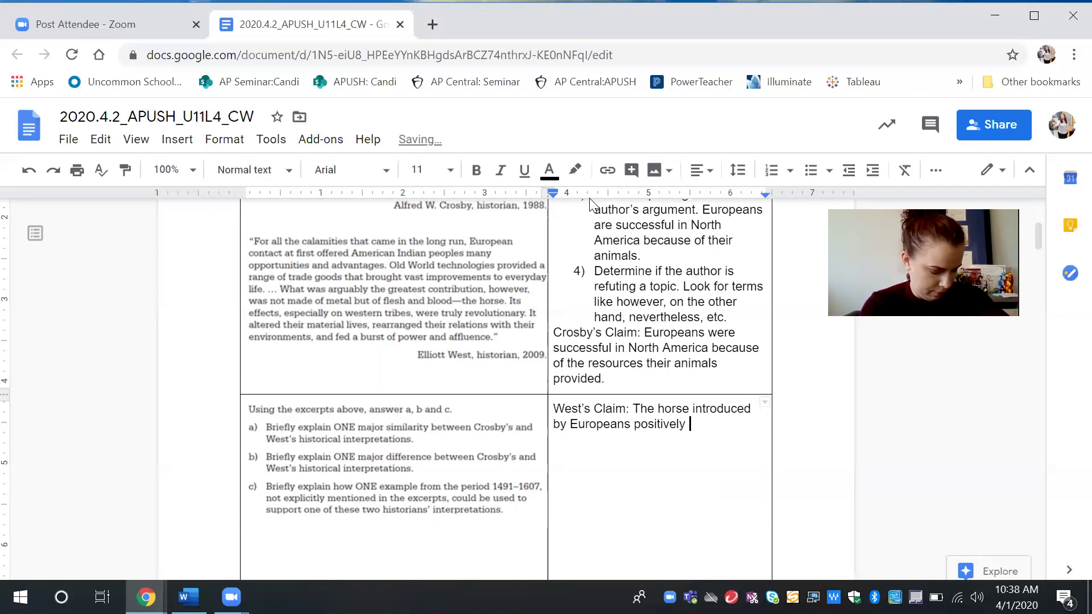
text( tr)
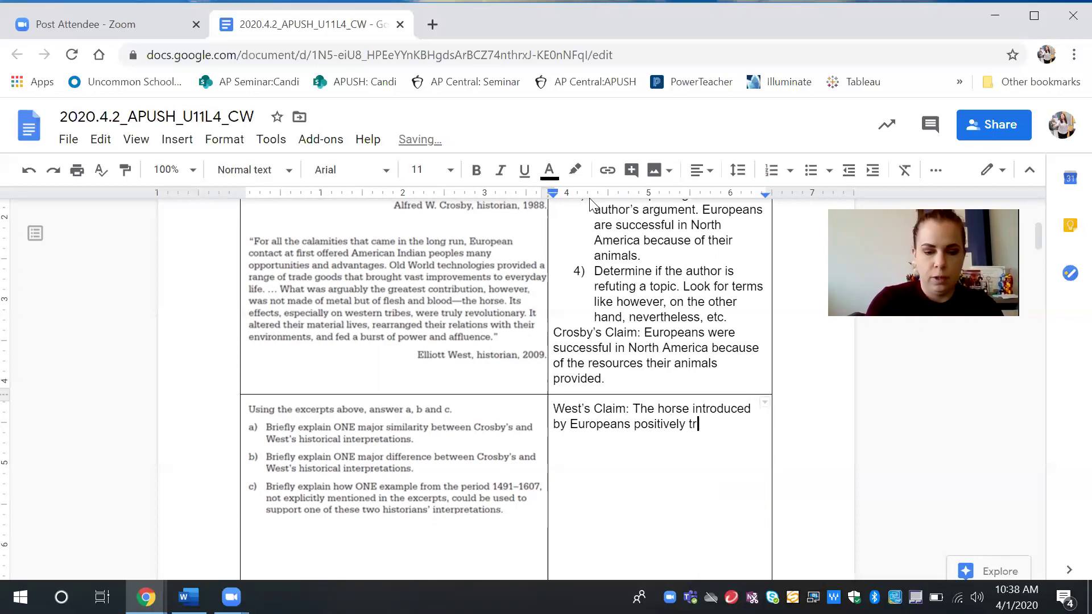
text(ansformed)
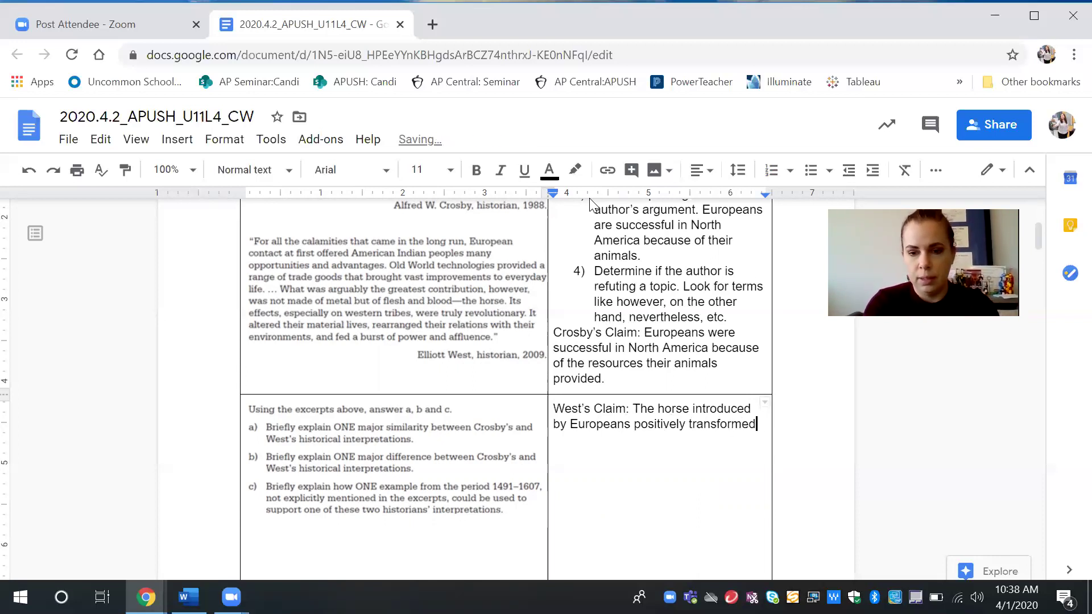
text( the lives of )
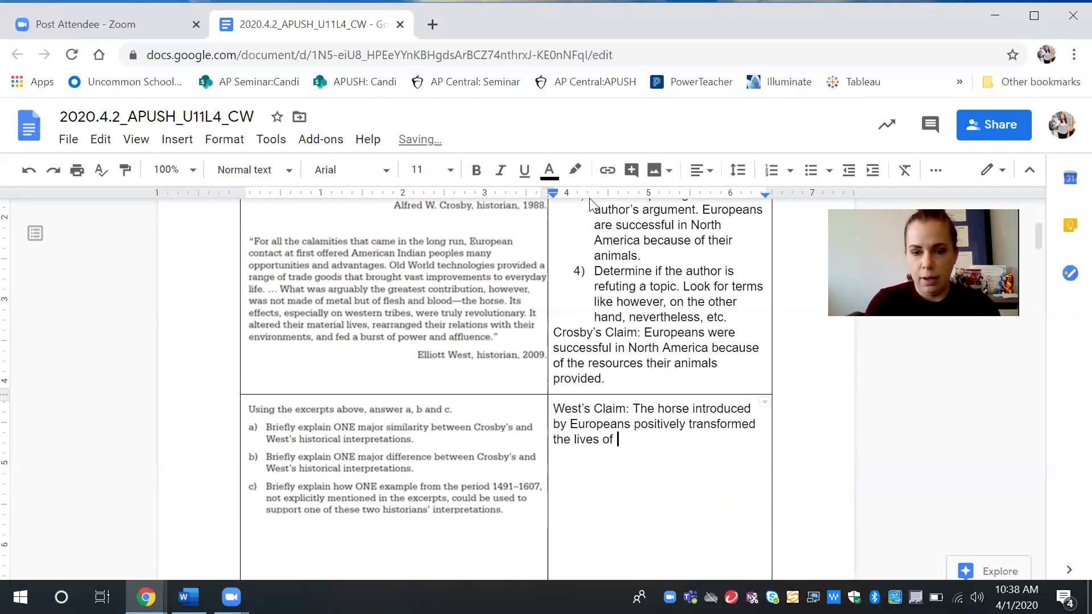
text(Native Americans/)
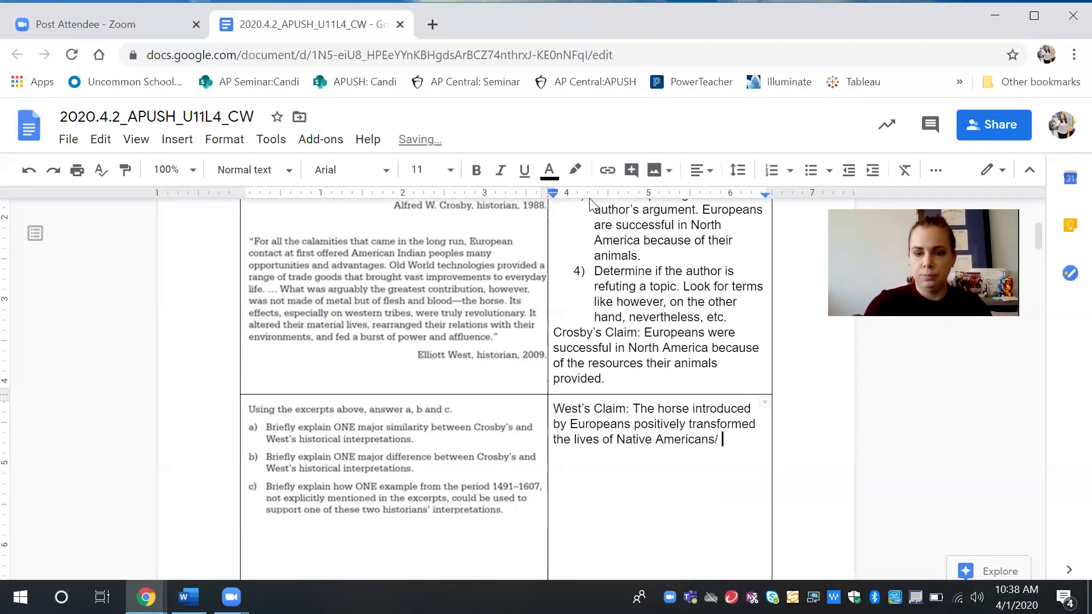
key(BackSpace)
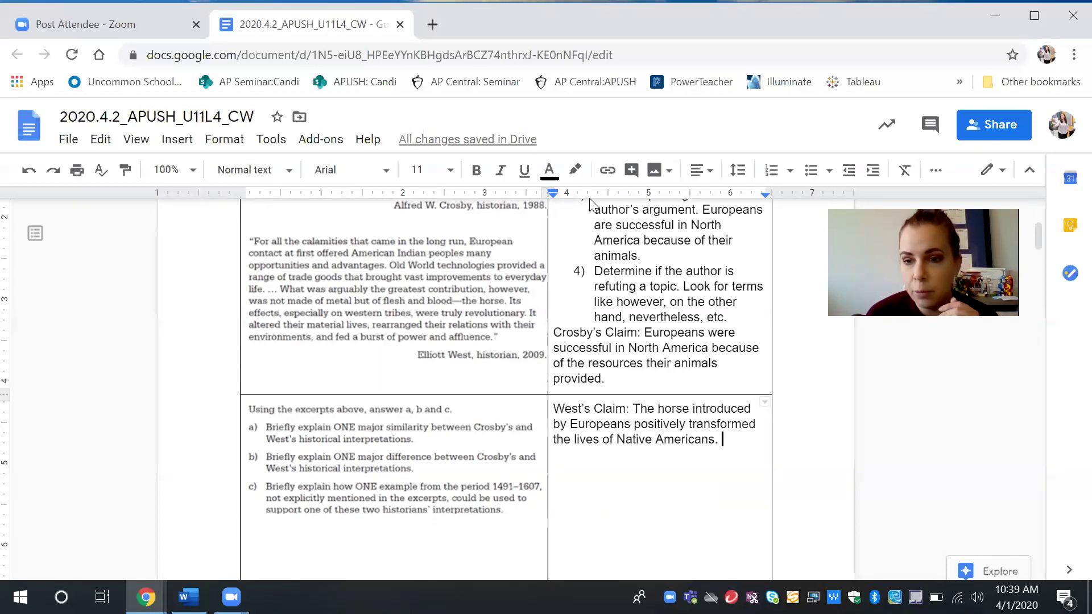
scroll(583, 360, down, 2)
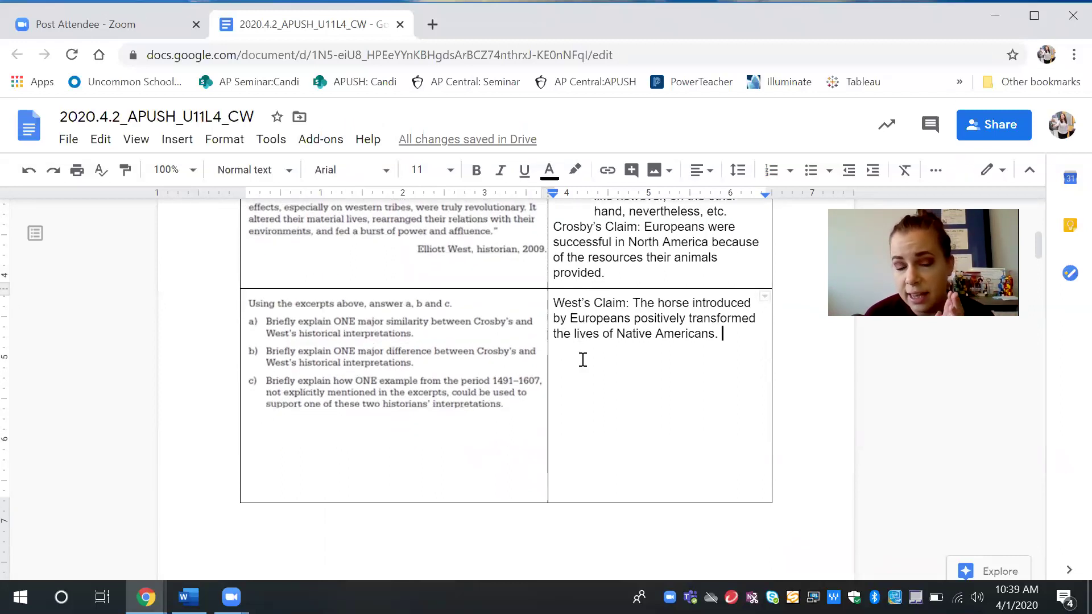
Step: Below West's claim, write answer a) that animals run these civilizations' success, then start b)
click(607, 383)
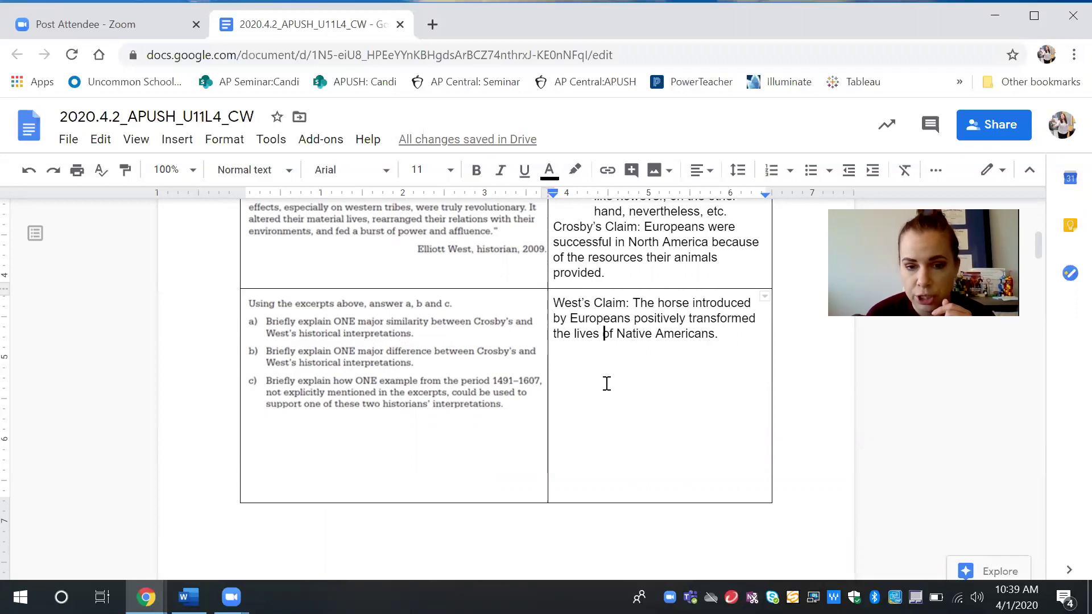
click(734, 345)
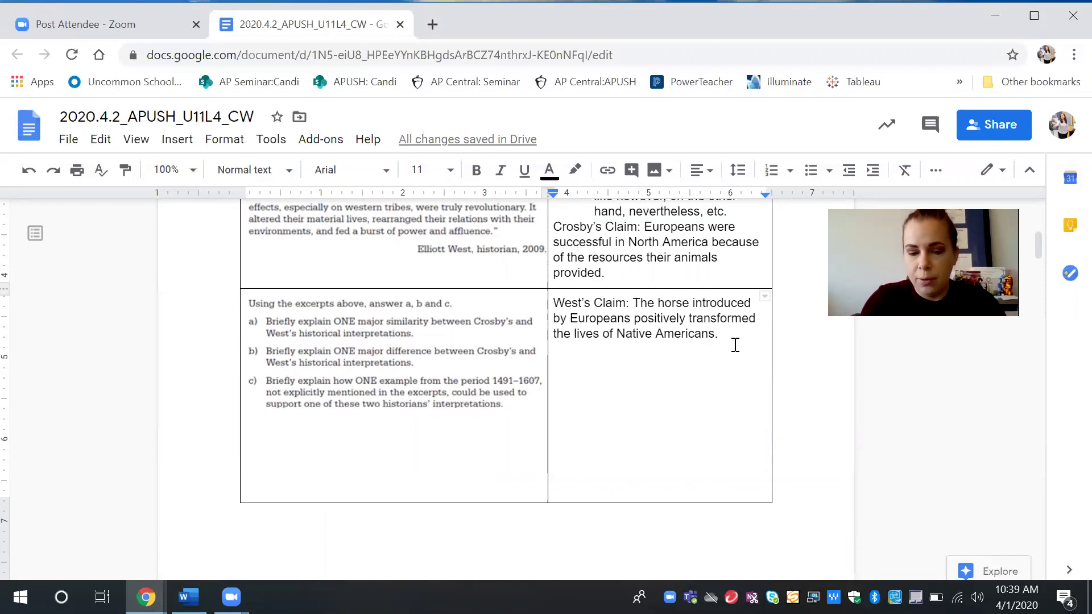
key(Return)
key(Return)
text(a)
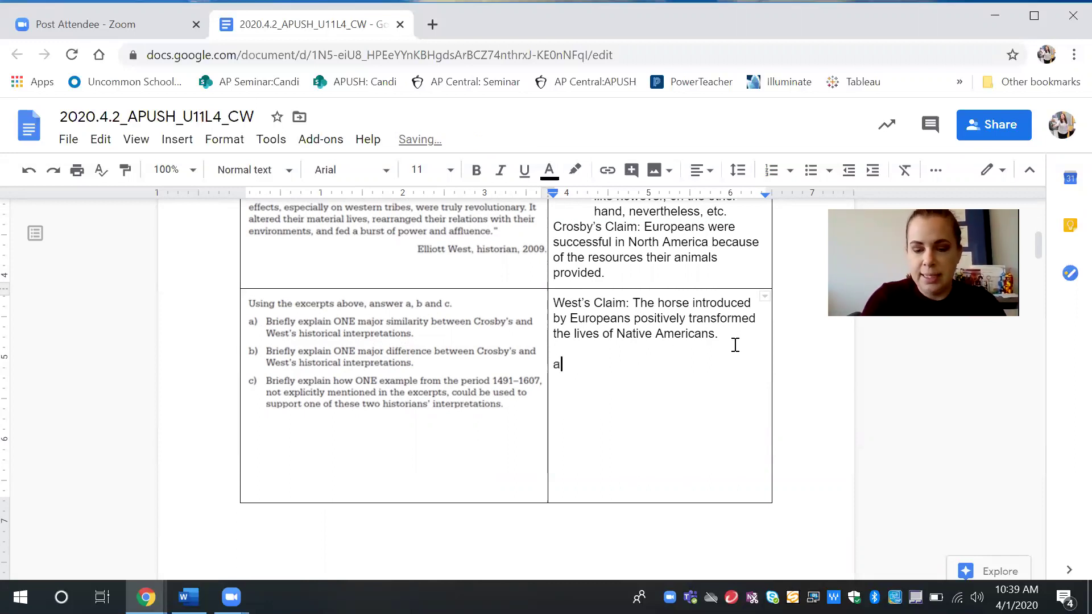
text())
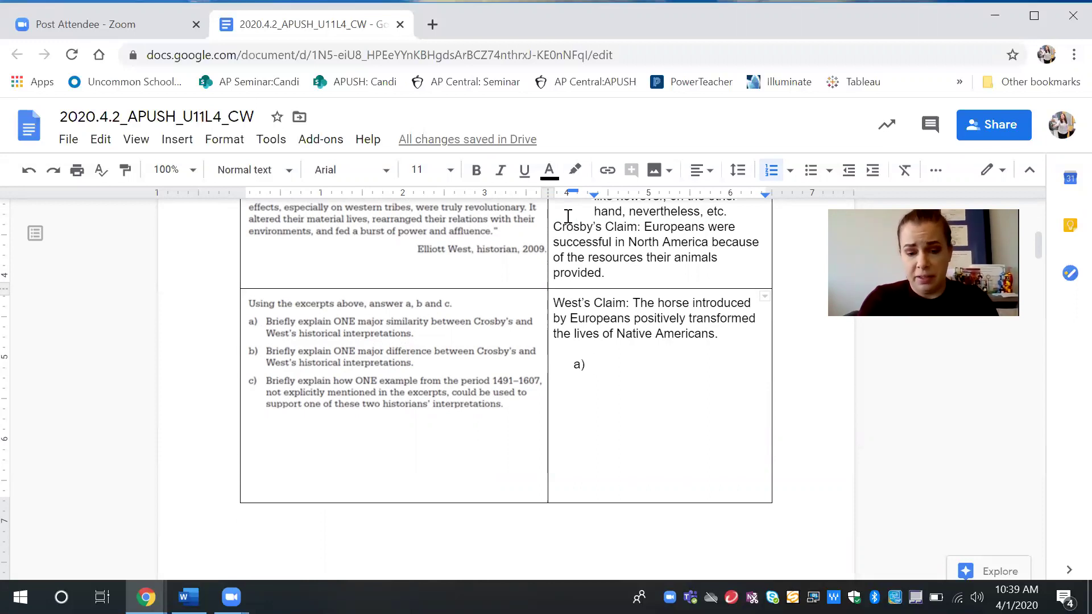
text(Animals are)
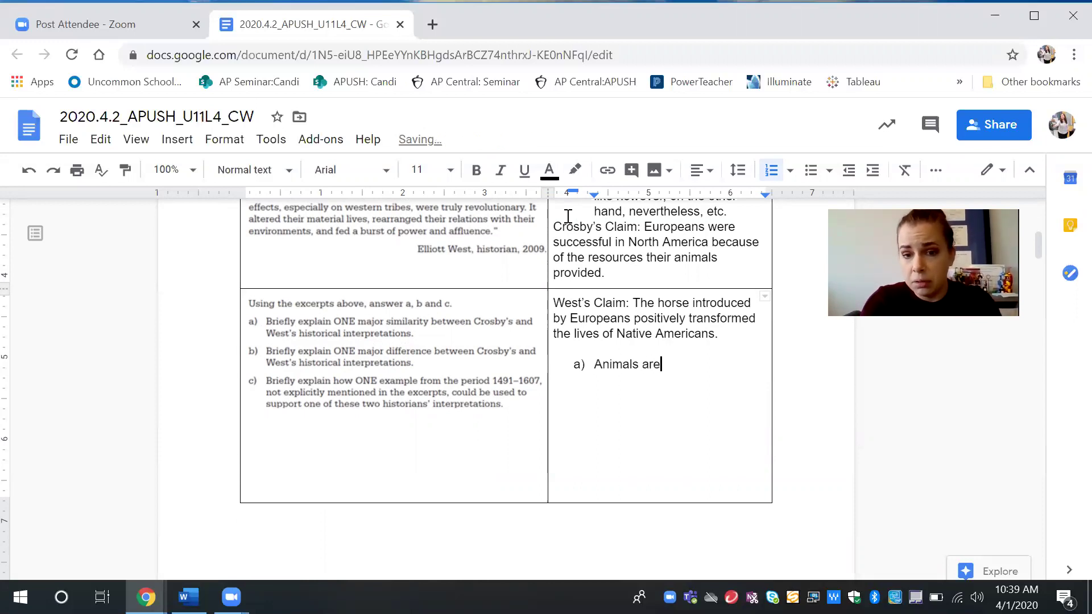
text( important a)
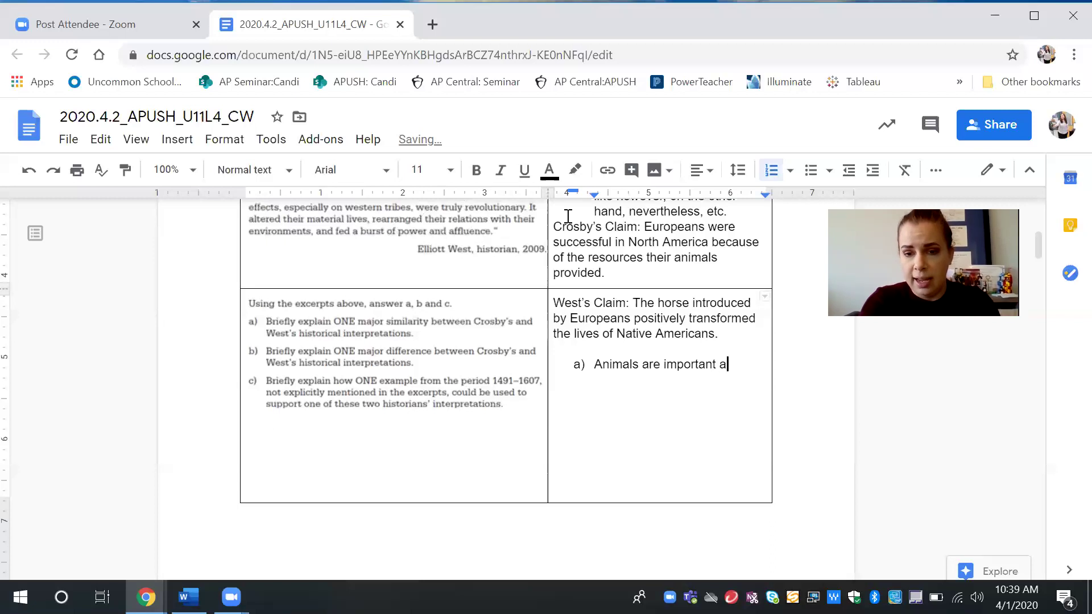
text(nd run the )
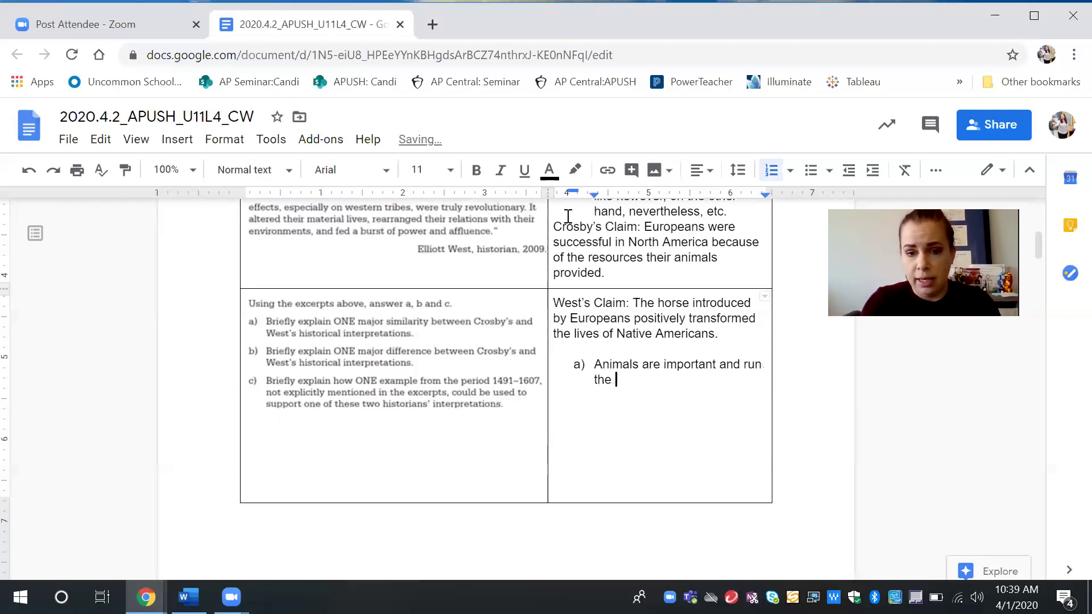
text(success of )
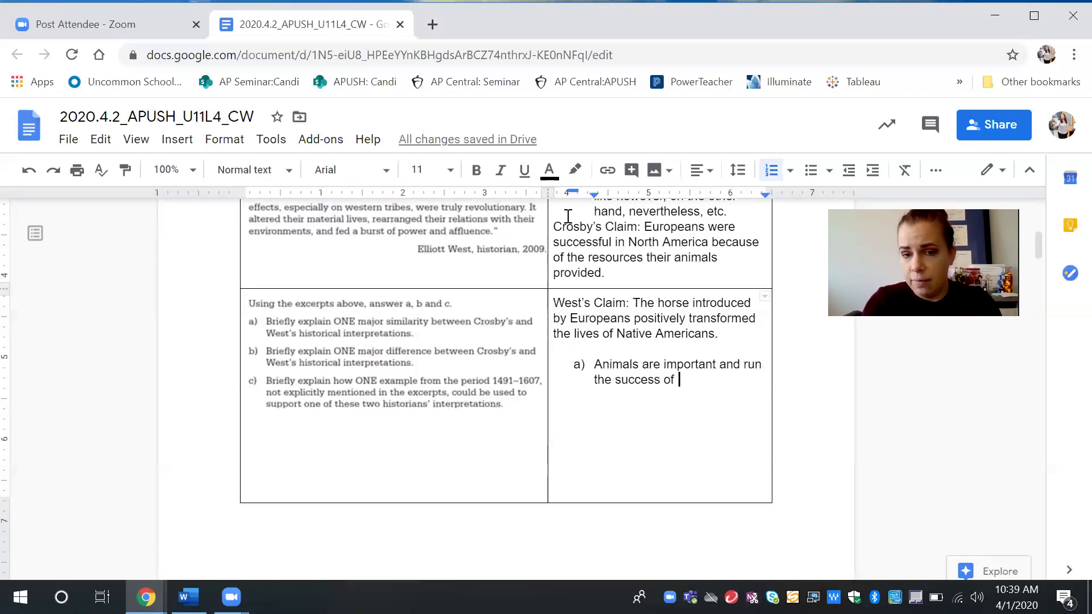
text(these )
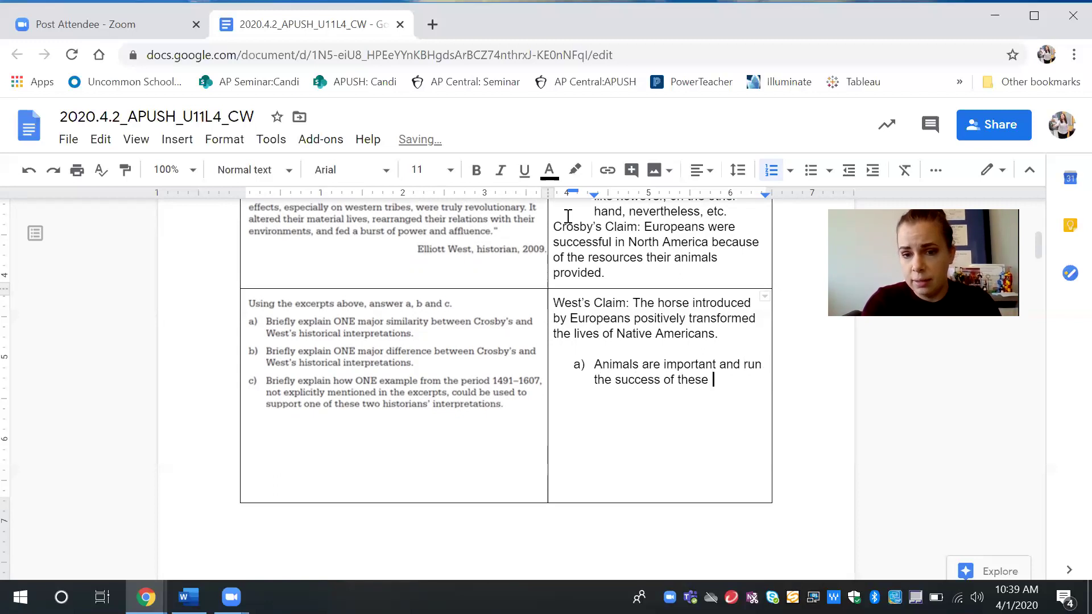
text(c)
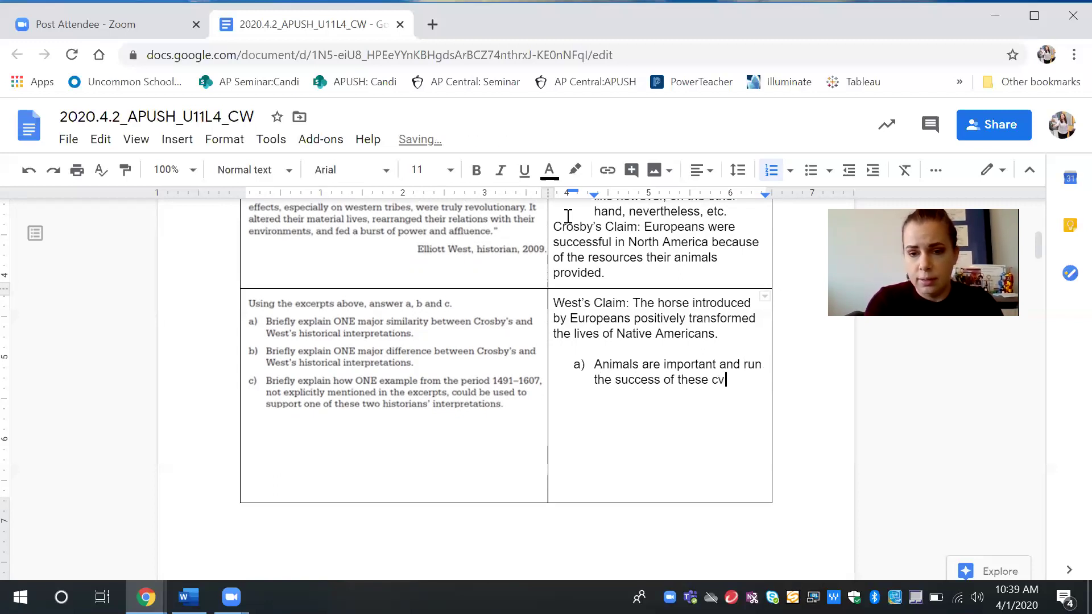
text(ivilizations )
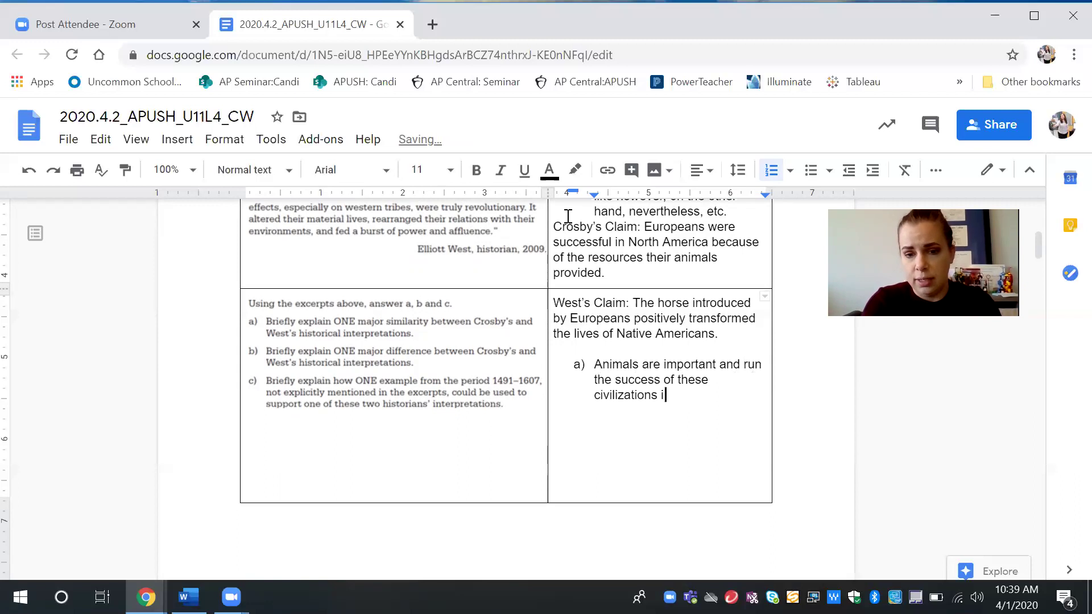
text(in North )
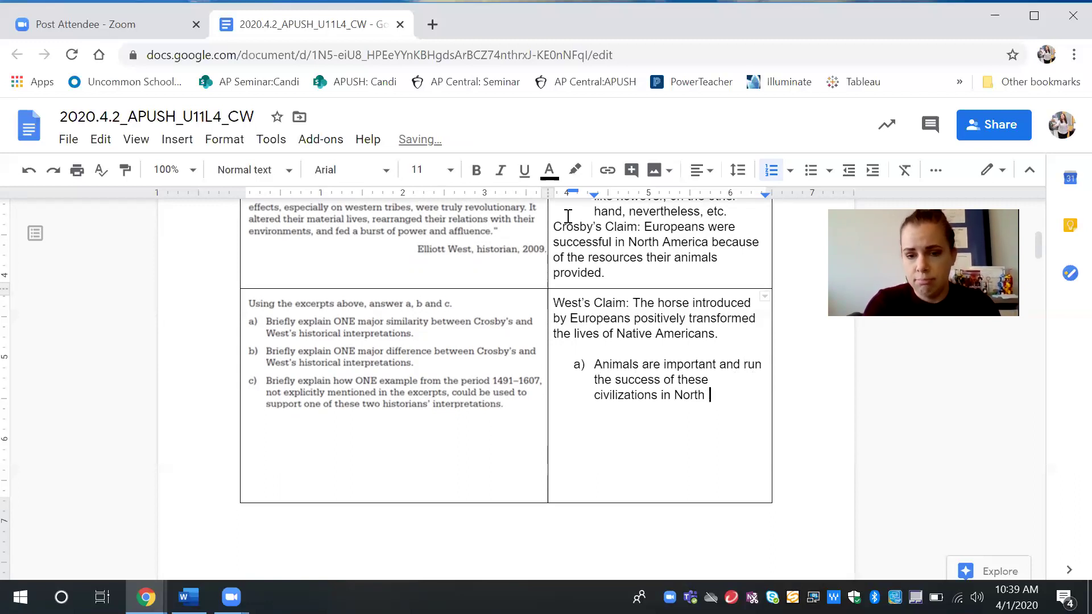
text(Americans)
key(BackSpace)
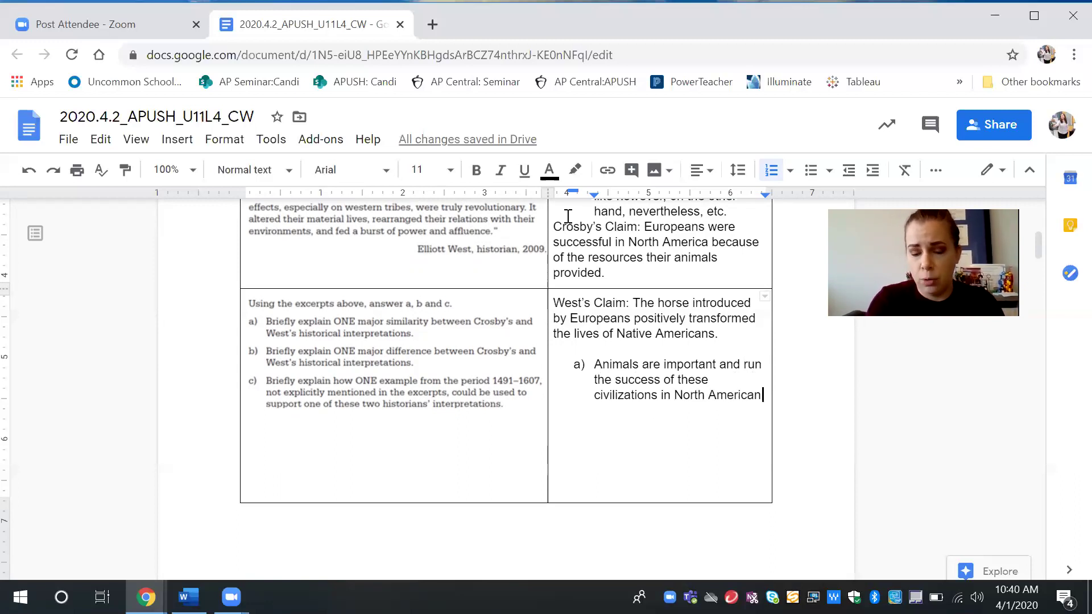
key(BackSpace)
text(.)
key(Return)
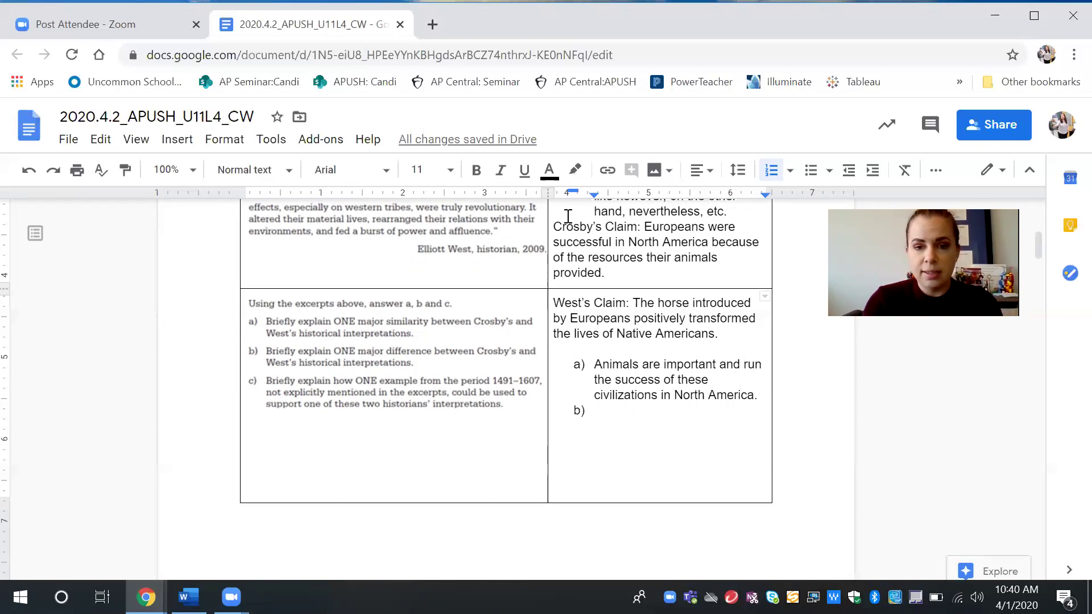
text(Cro)
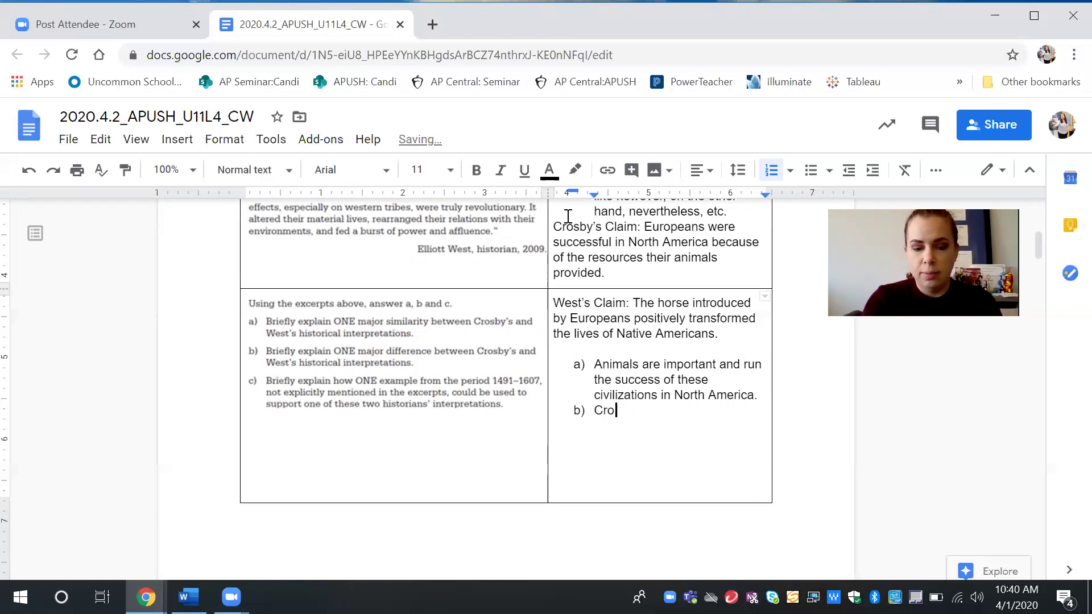
text(sby focuses)
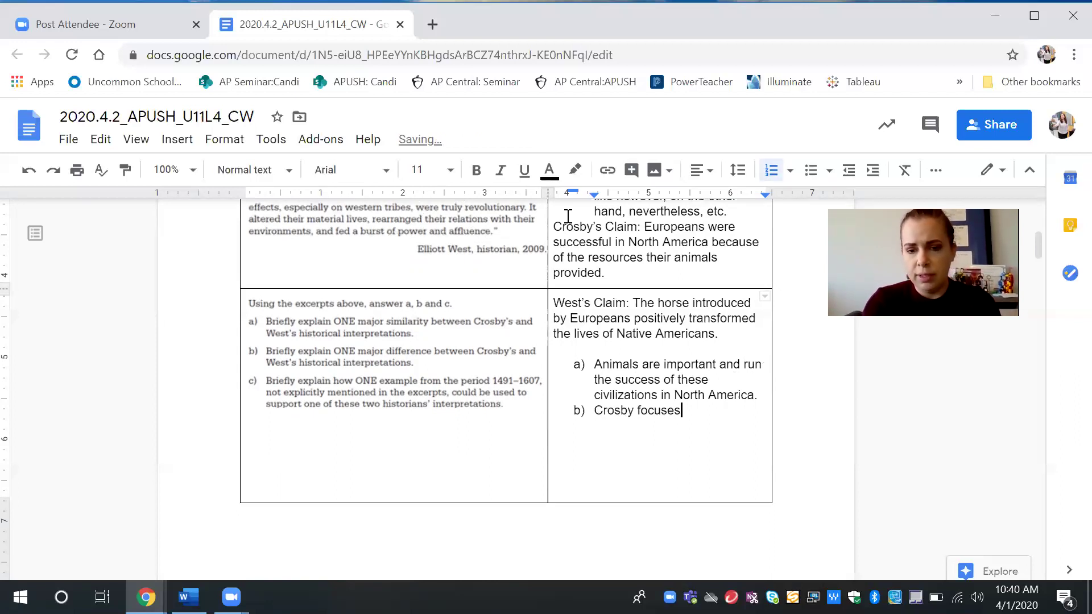
text( on animal)
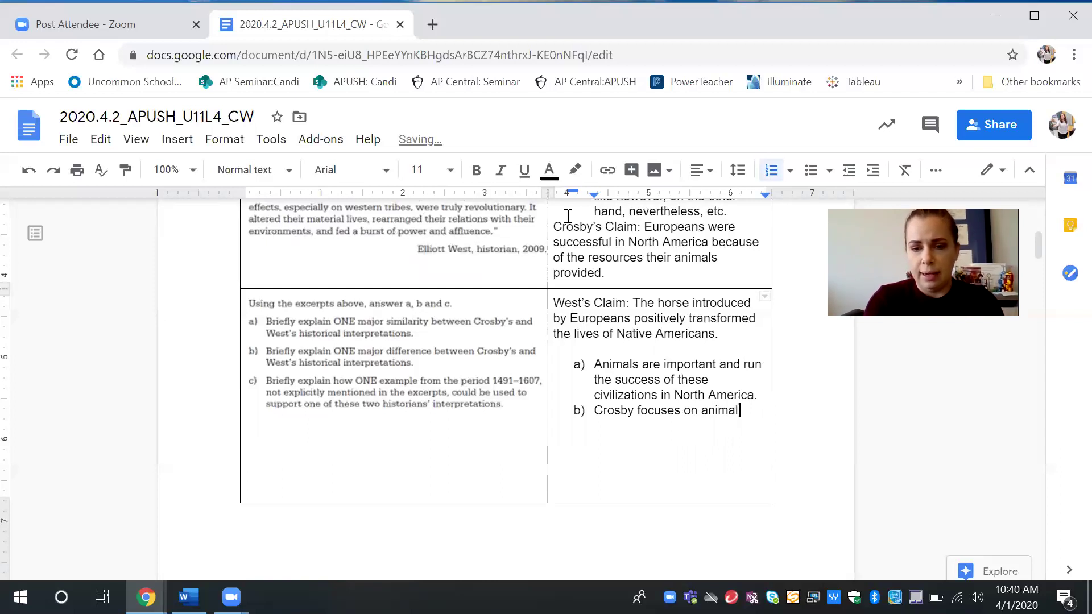
text(s aid to )
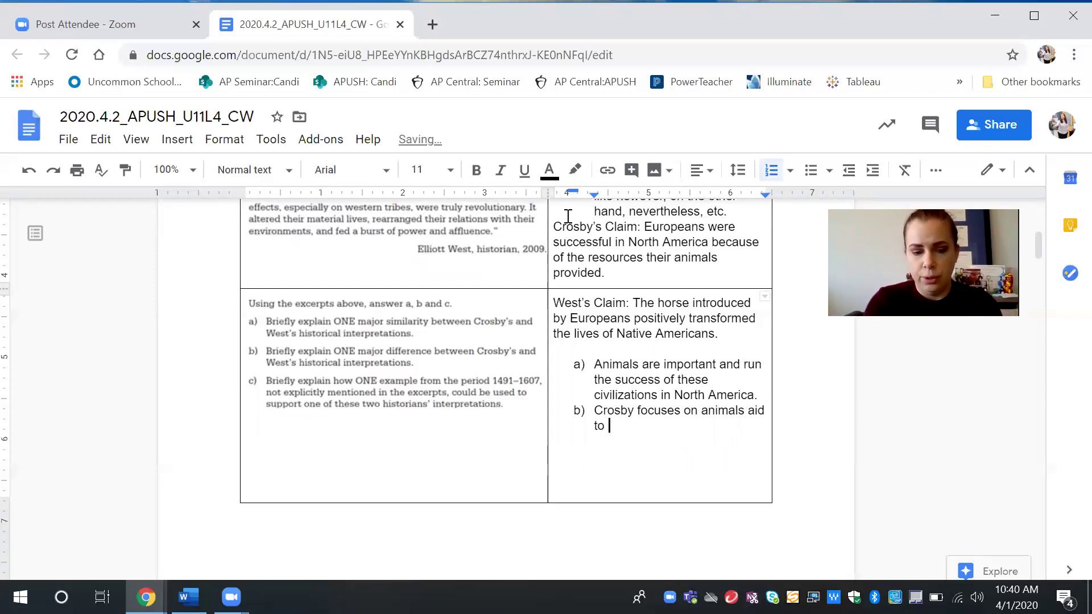
text(Europeans w)
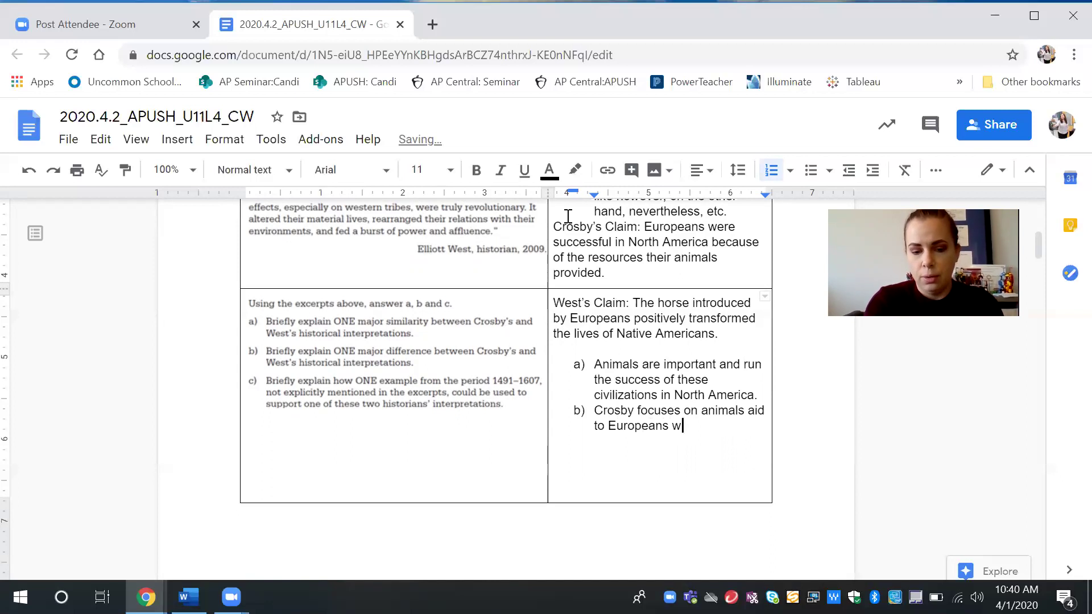
text(hereas )
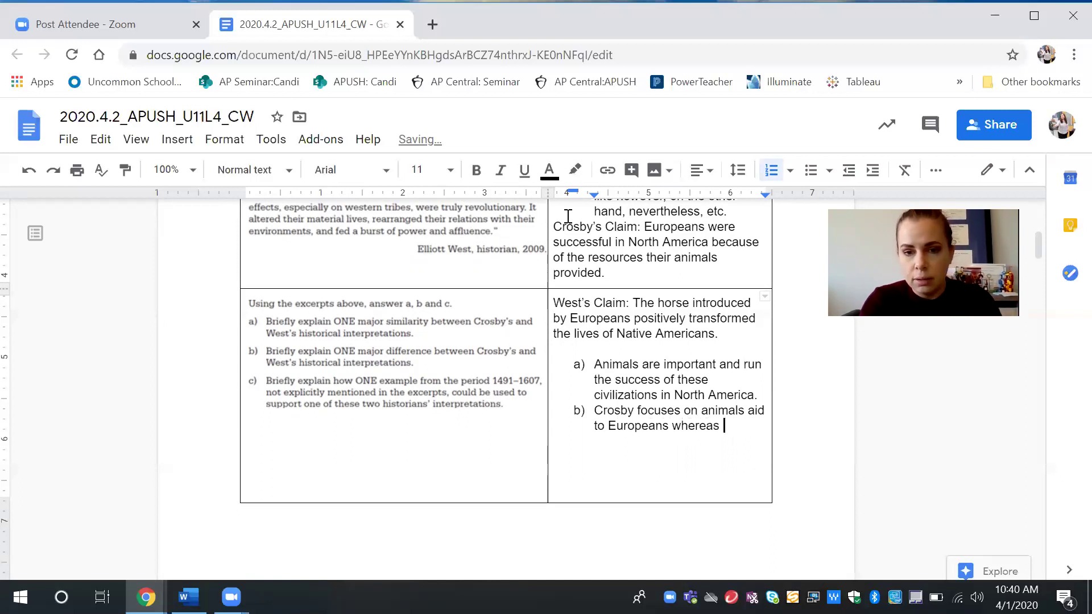
text(West focuse)
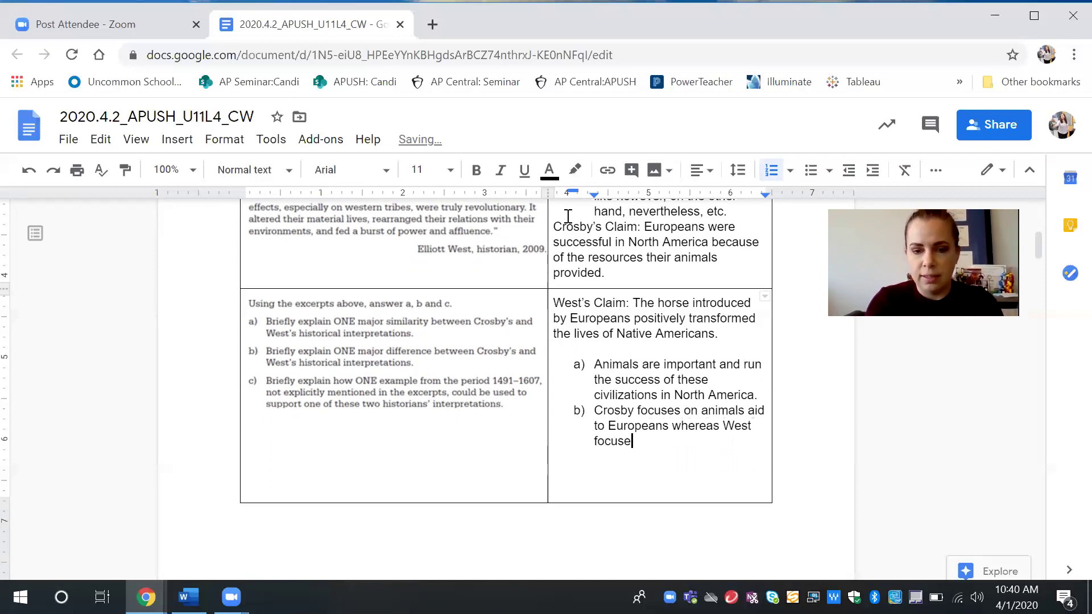
text(s on Natives.)
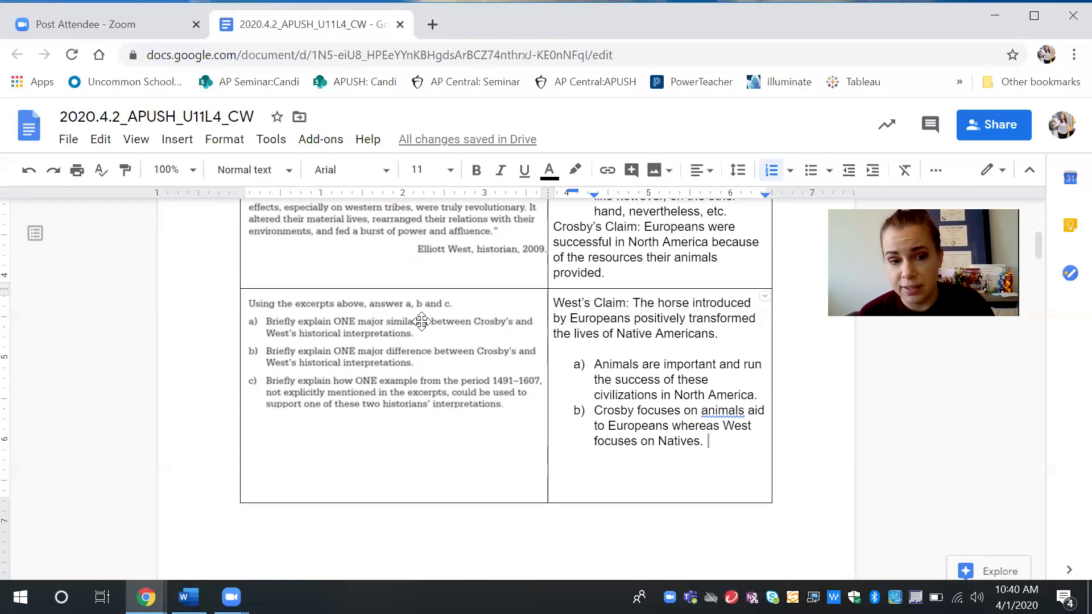
Step: Finish answer b) contrasting Crosby's animals-aiding-Europeans focus with West's Natives focus, and start item c)
key(Return)
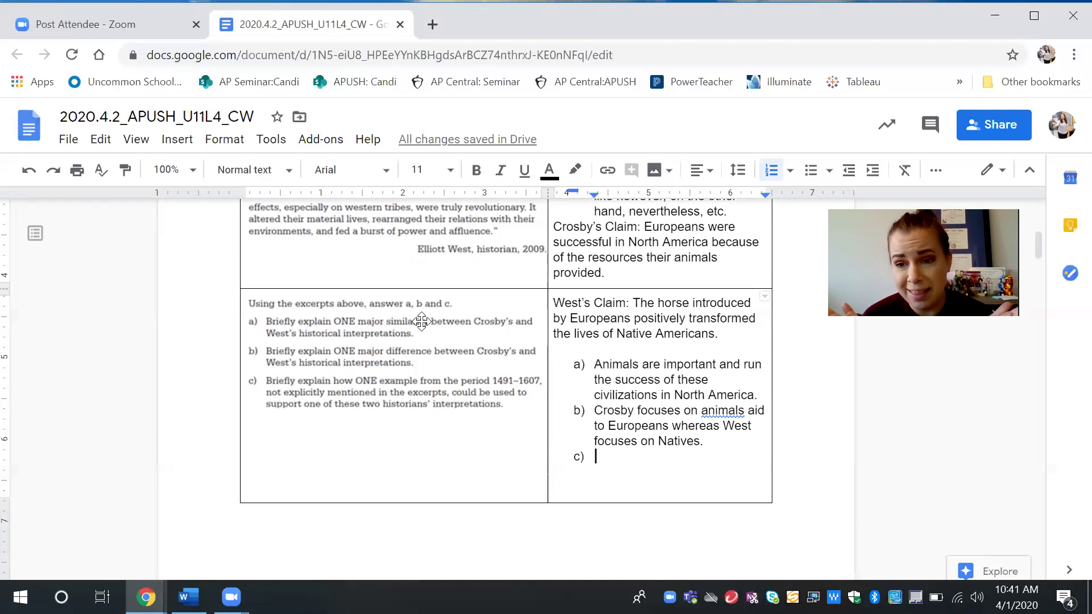
text(C)
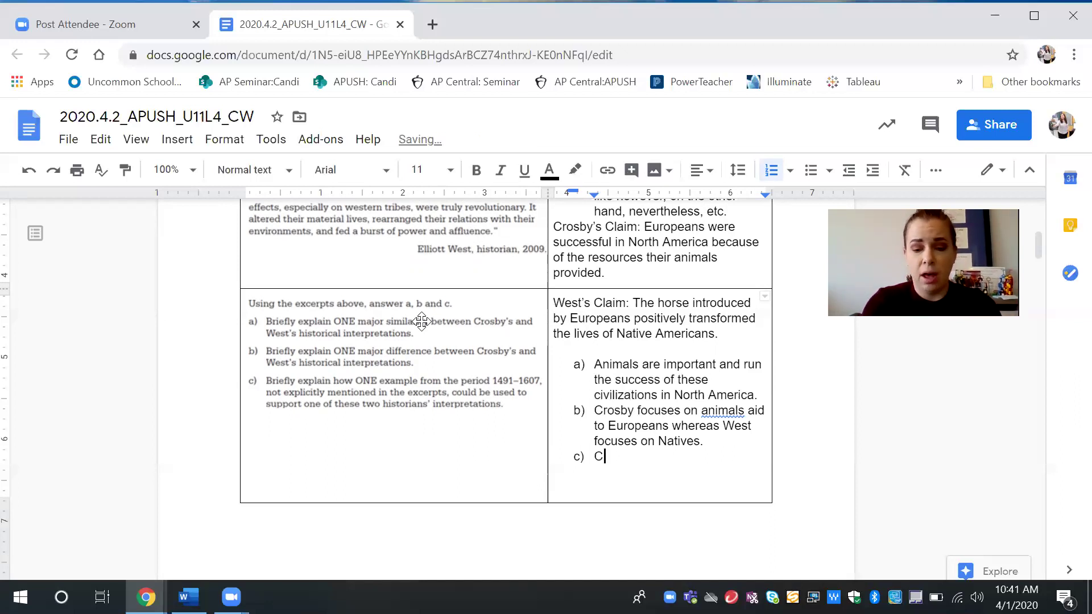
text(olumbian Exh)
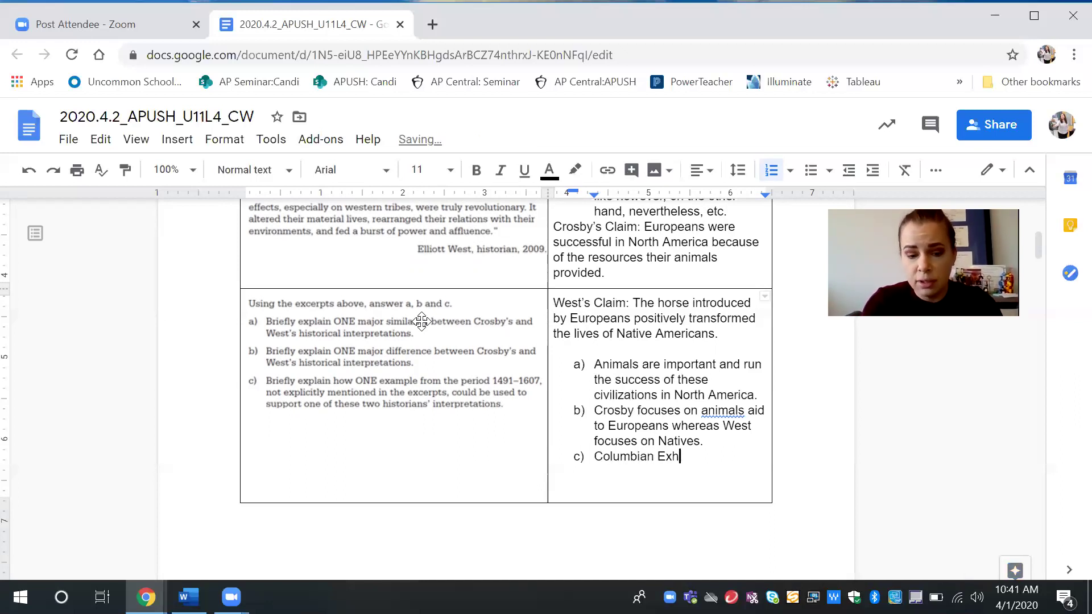
Step: Begin answer c) with 'Columbian Exchange', correcting a typo along the way
key(BackSpace)
text(change )
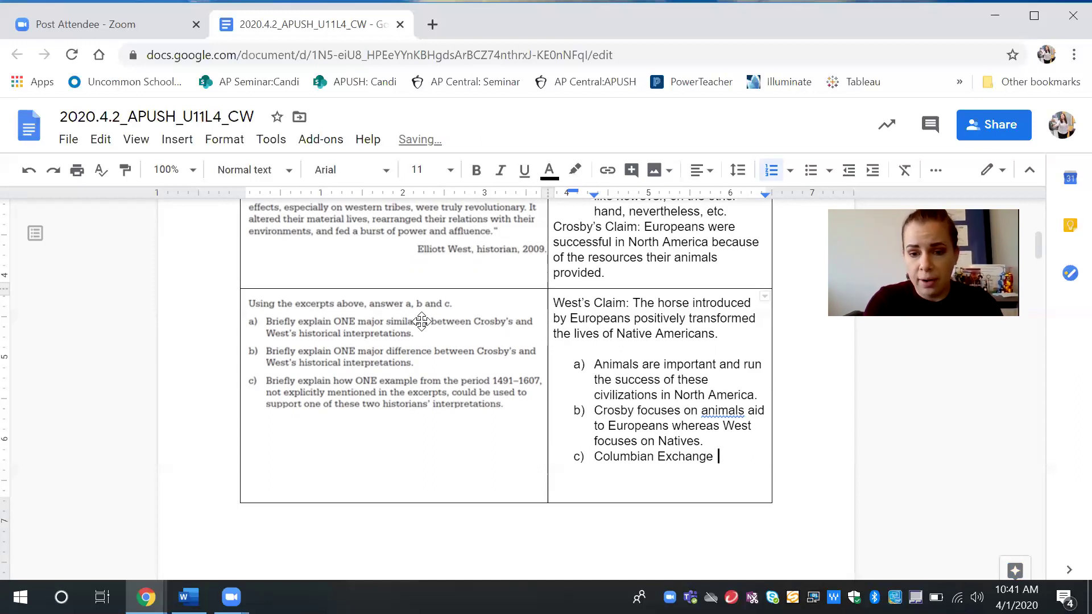
text(where )
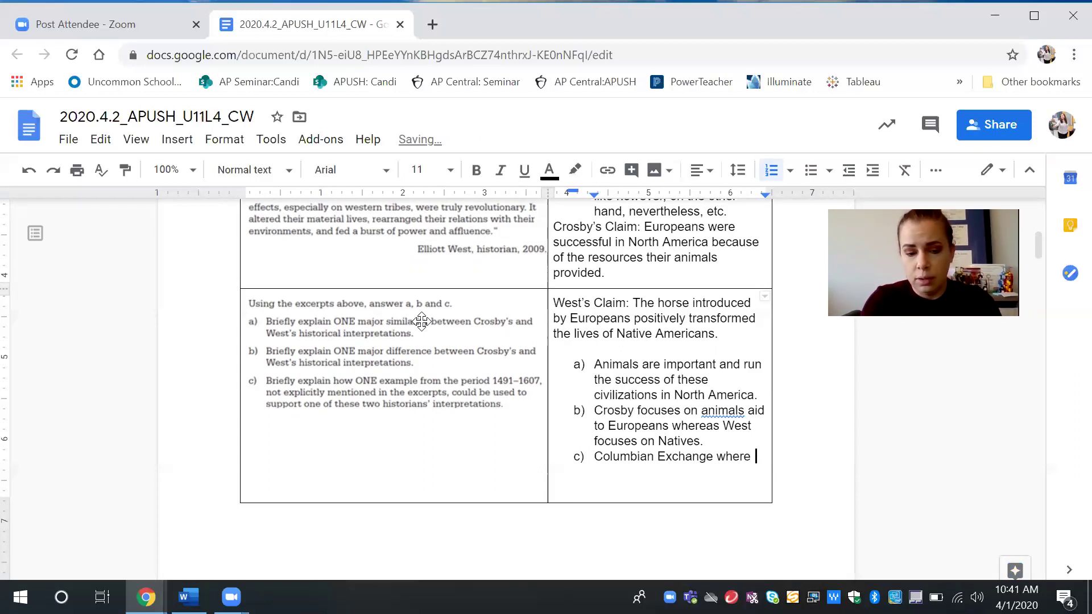
text(new)
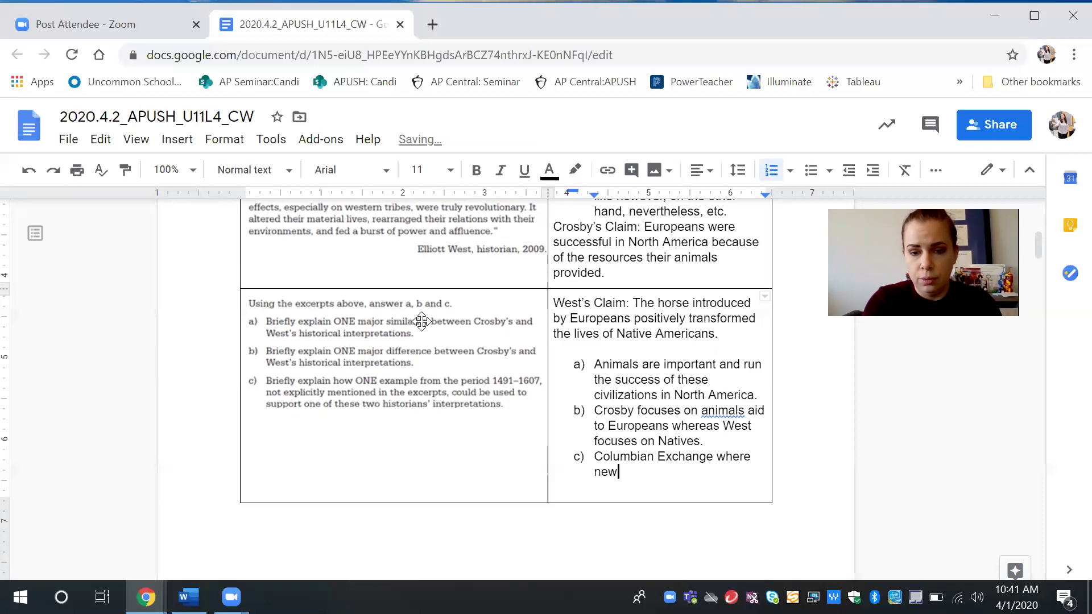
text( civiliza)
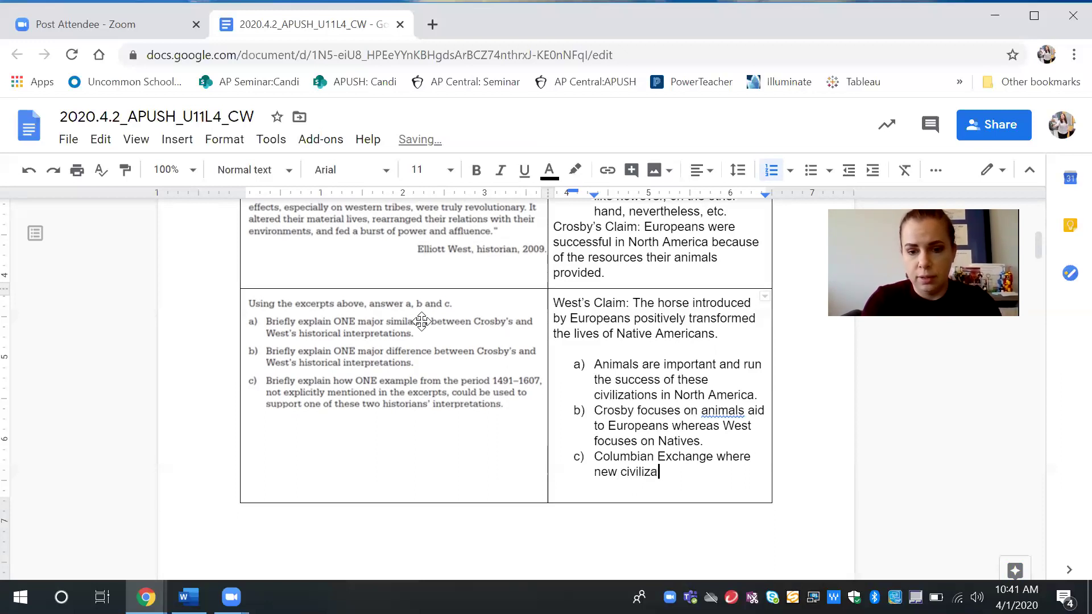
text(tions e)
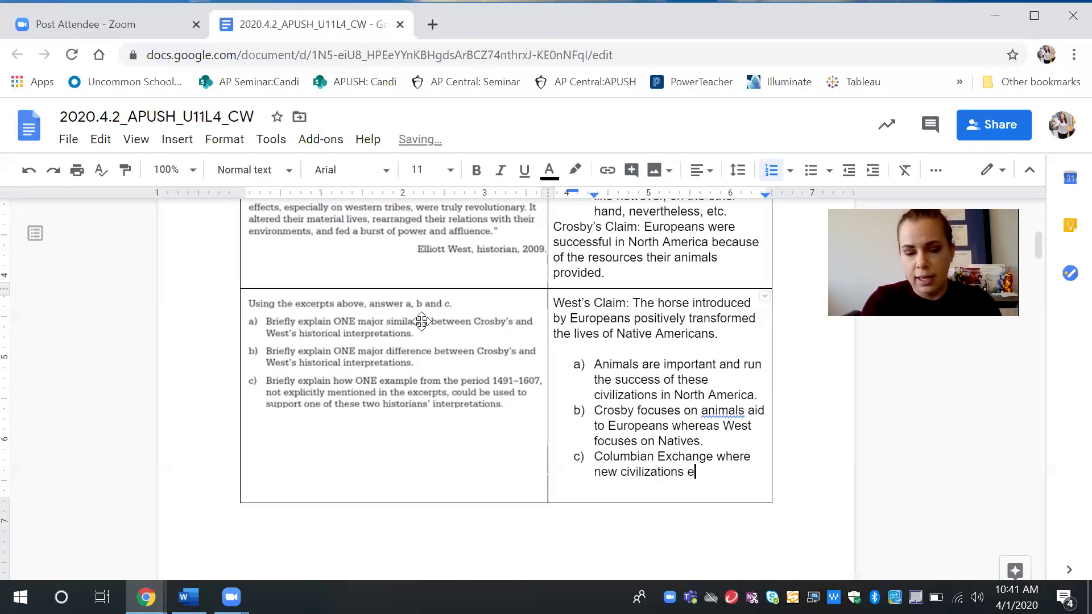
text(xchanged good)
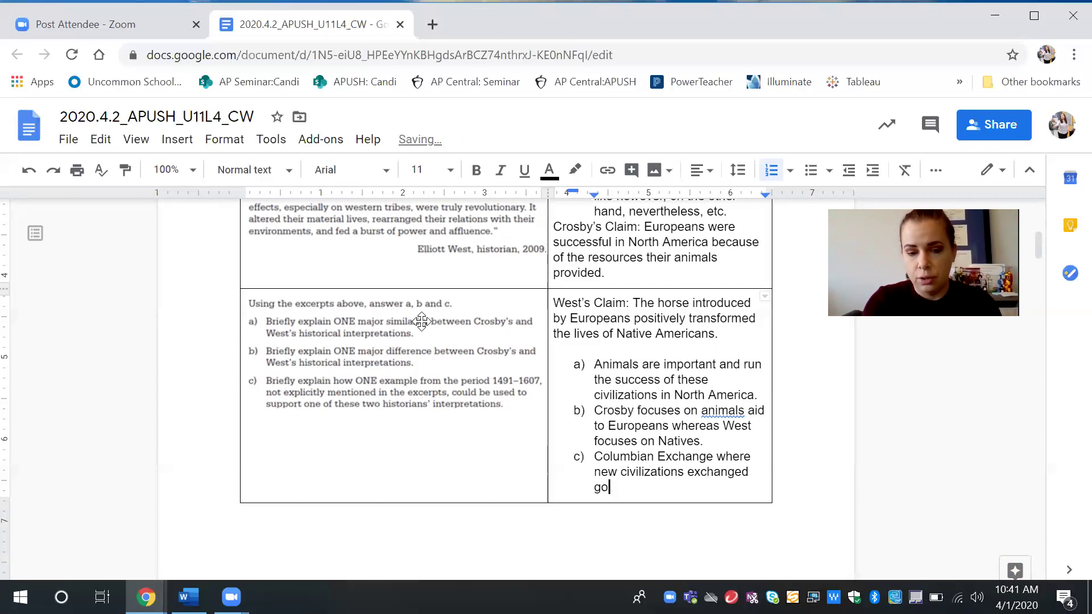
text(s.)
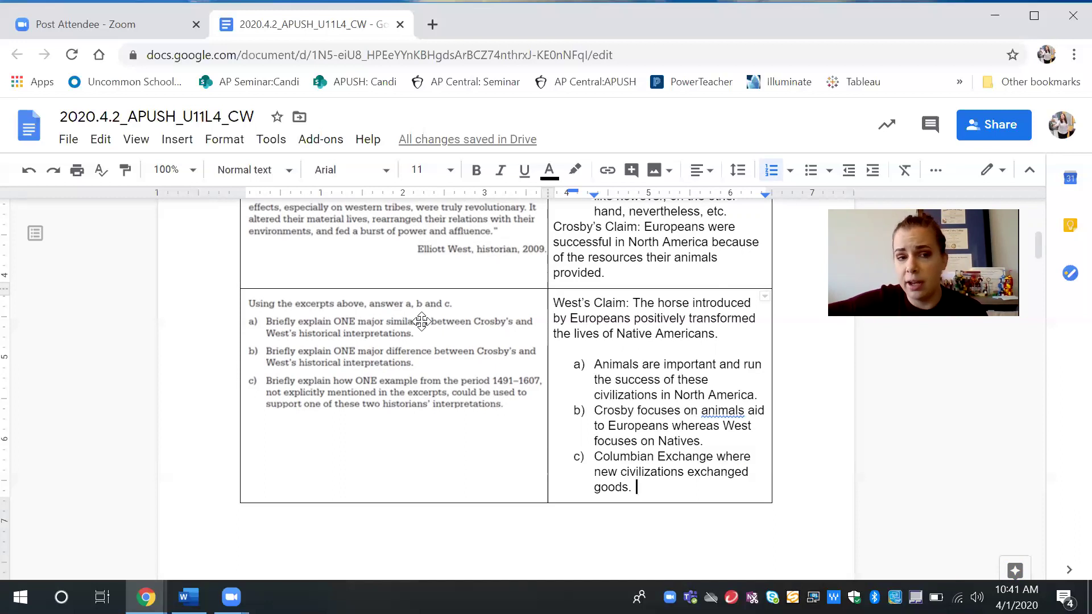
scroll(422, 321, down, 3)
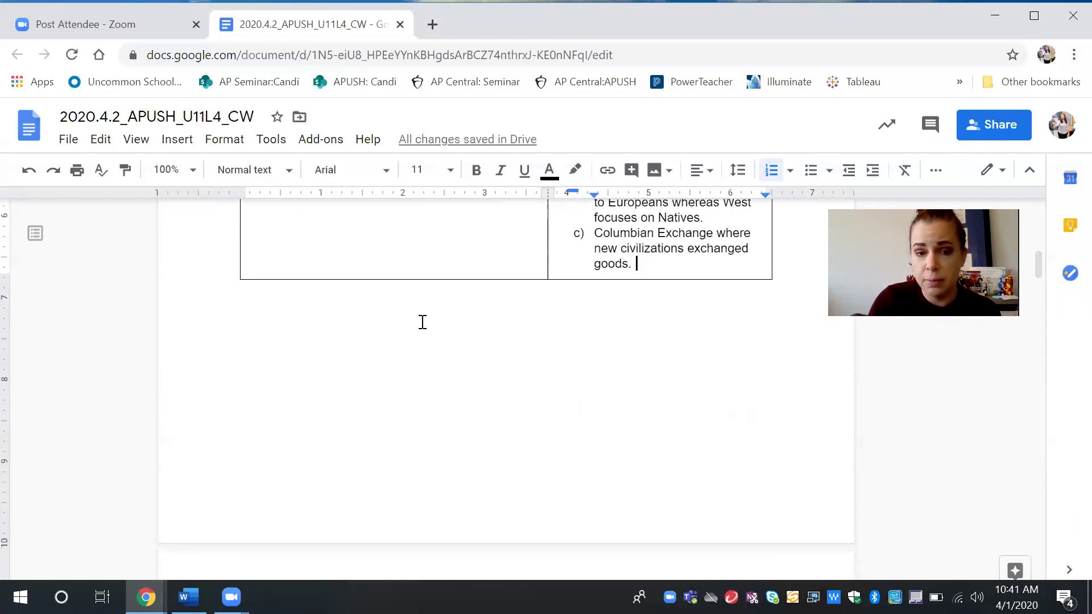
scroll(421, 321, down, 2)
scroll(421, 321, down, 1)
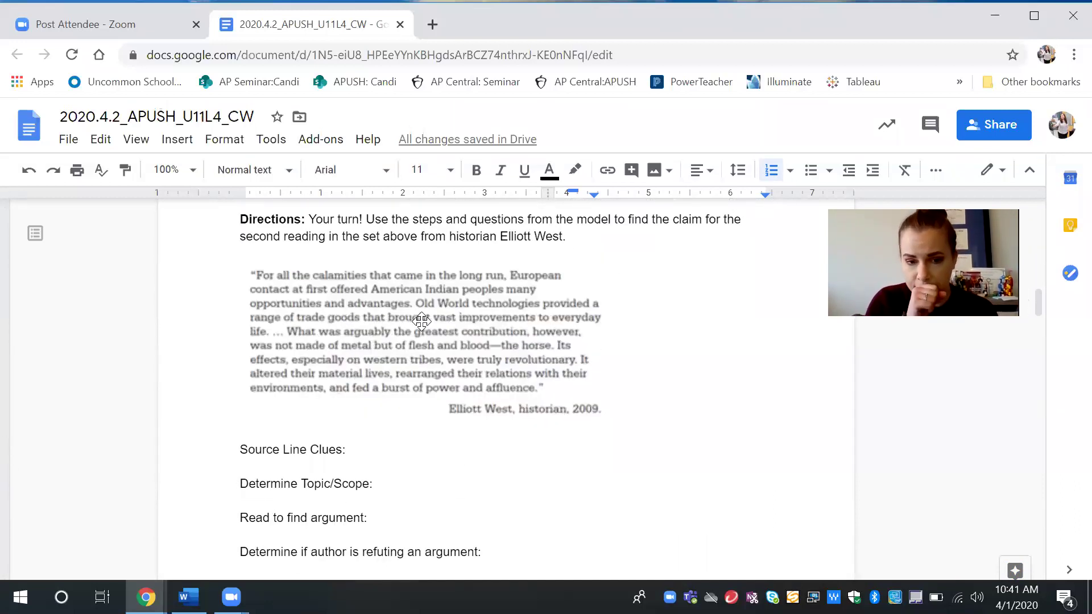
scroll(421, 321, up, 1)
scroll(421, 320, down, 2)
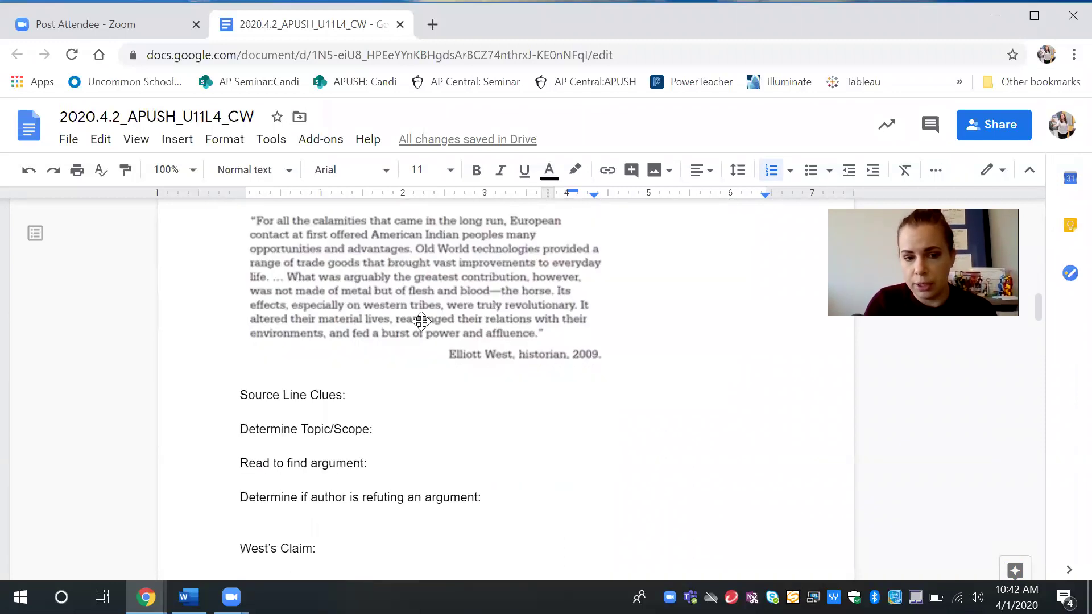
scroll(422, 322, down, 5)
scroll(421, 323, down, 3)
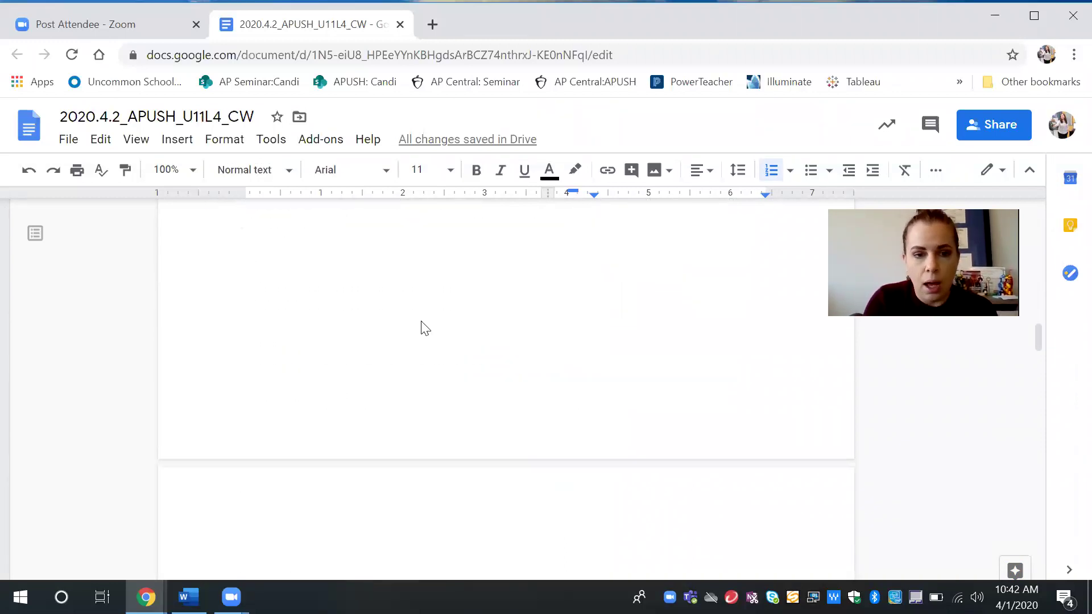
scroll(422, 323, down, 5)
scroll(422, 322, up, 1)
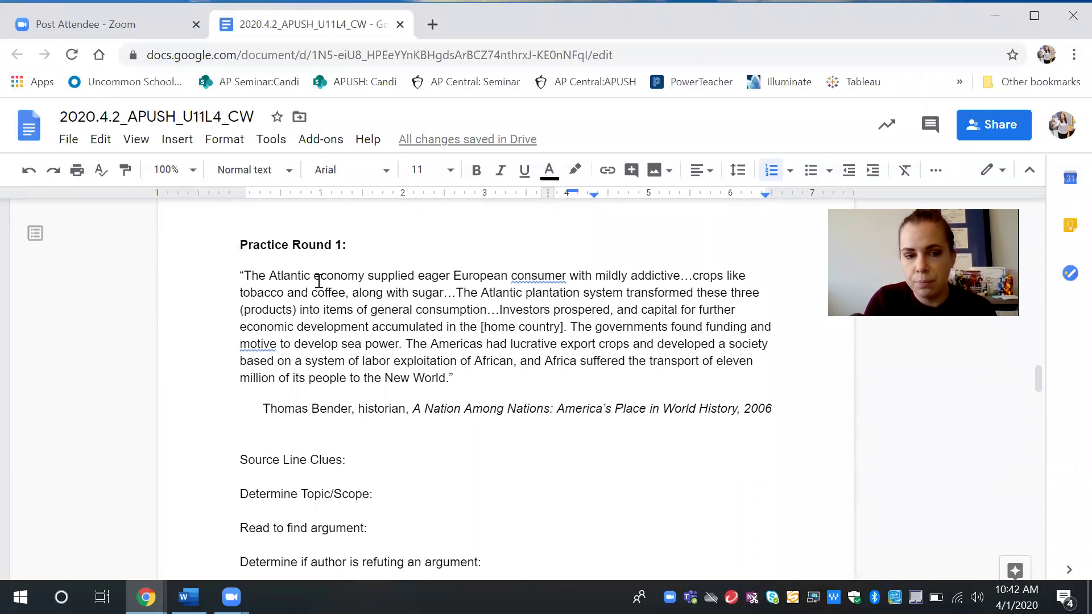
scroll(318, 281, down, 3)
scroll(318, 280, down, 5)
scroll(318, 280, up, 1)
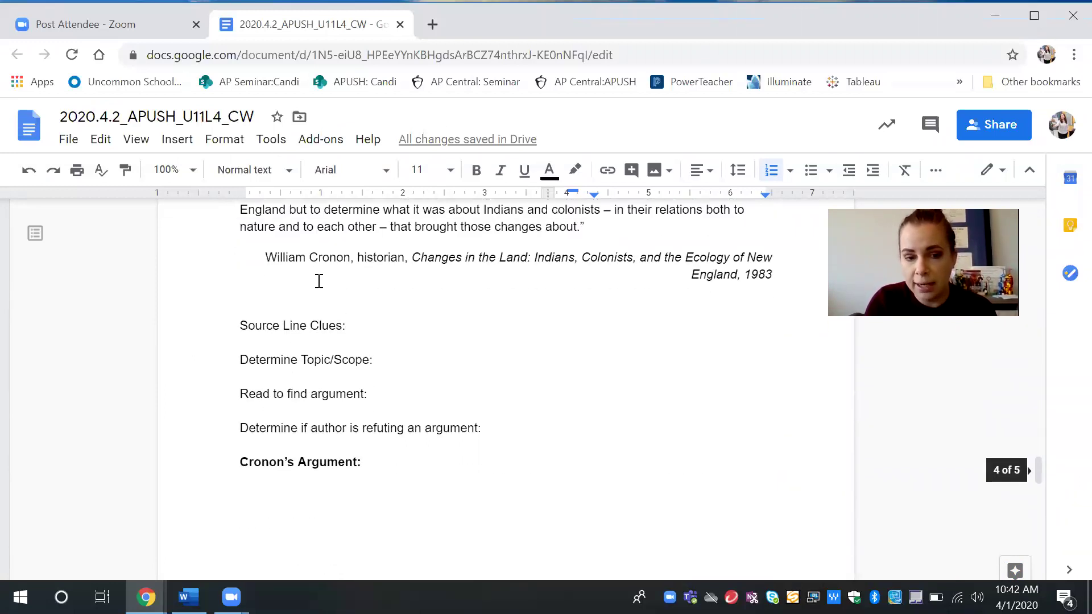
scroll(318, 280, down, 4)
scroll(319, 280, down, 5)
scroll(318, 281, up, 5)
scroll(318, 280, down, 5)
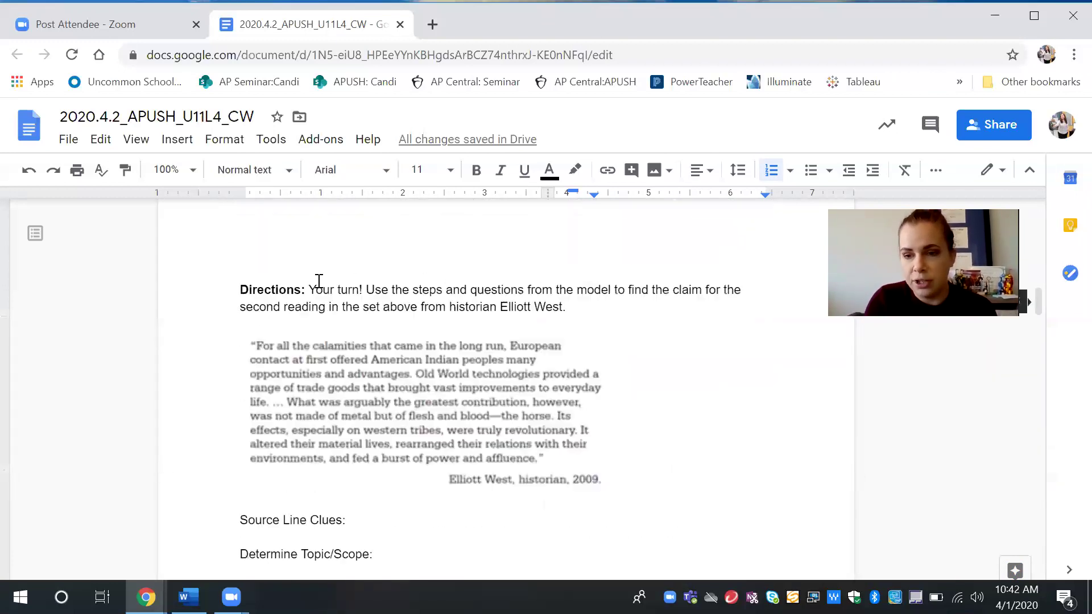
scroll(318, 280, down, 4)
scroll(318, 281, up, 5)
scroll(319, 281, down, 5)
scroll(317, 281, up, 3)
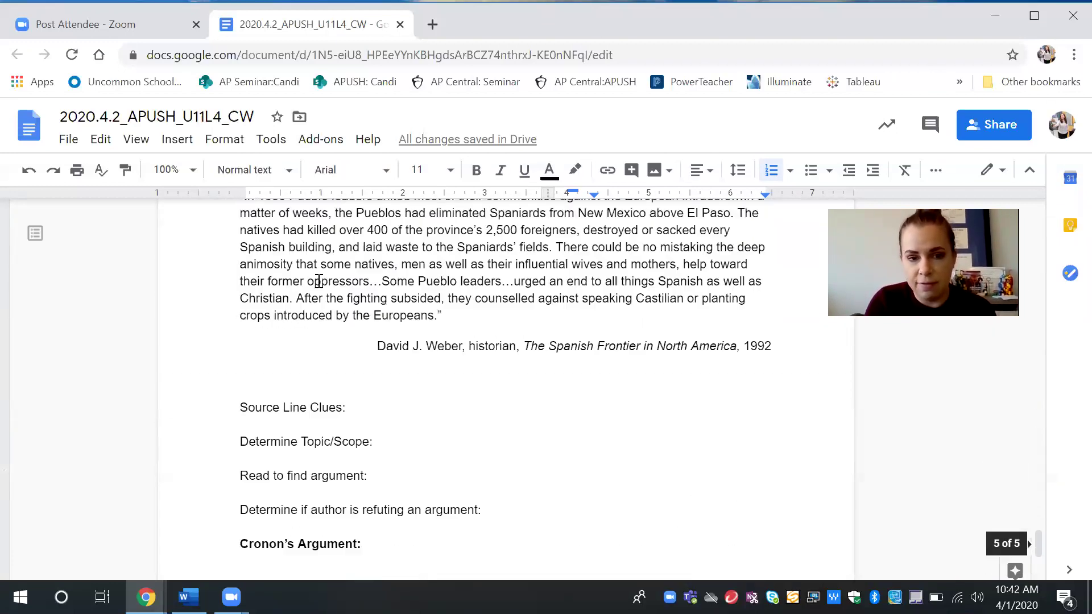
scroll(318, 281, up, 1)
scroll(318, 281, up, 1)
scroll(316, 277, down, 1)
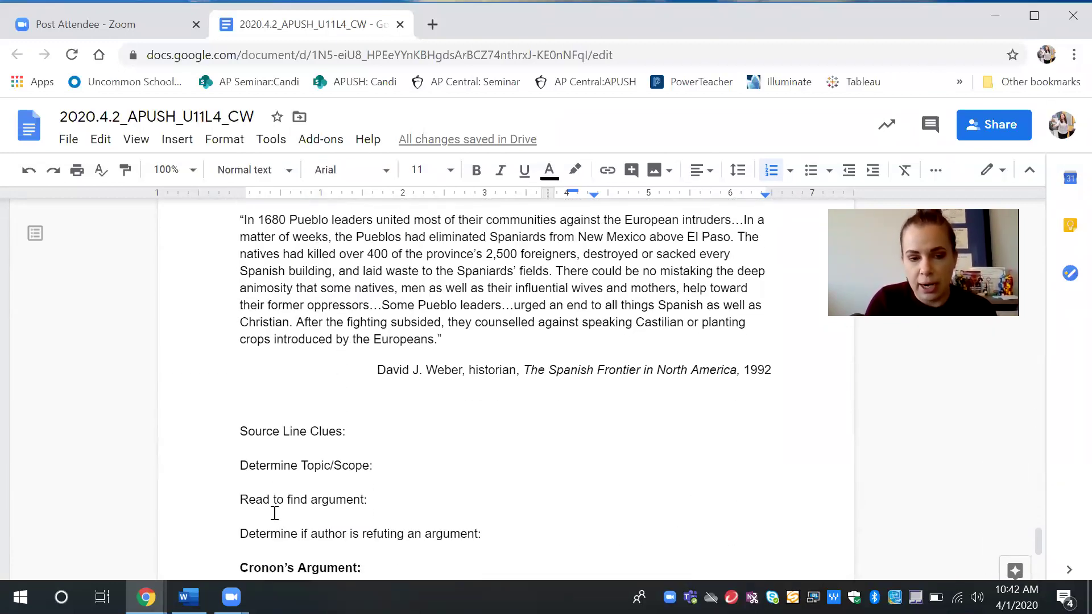
scroll(273, 503, down, 1)
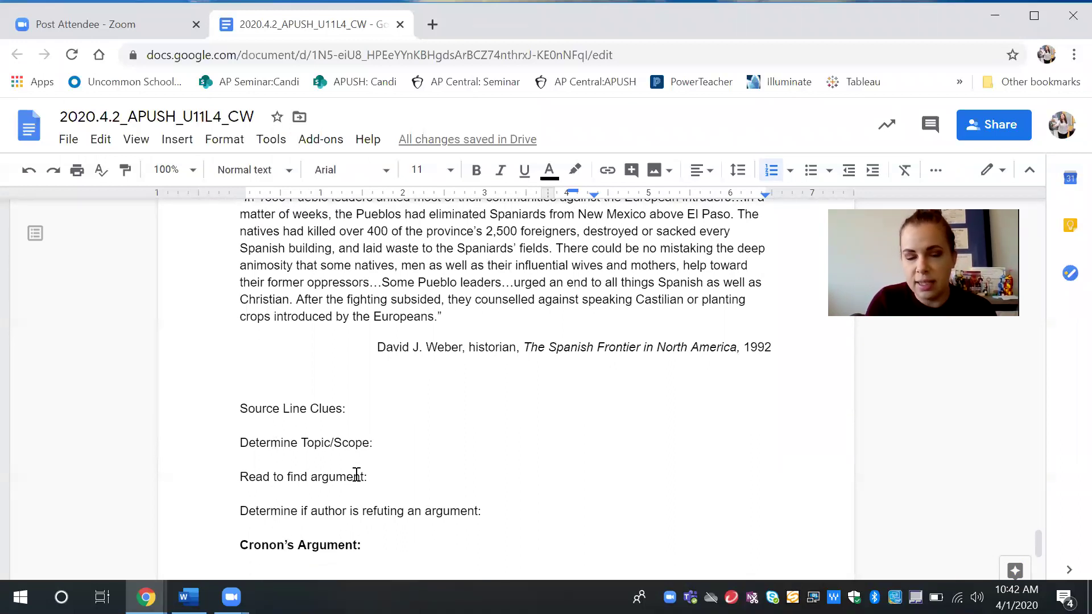
scroll(357, 476, down, 3)
scroll(357, 474, up, 5)
scroll(356, 475, up, 3)
scroll(356, 475, up, 3)
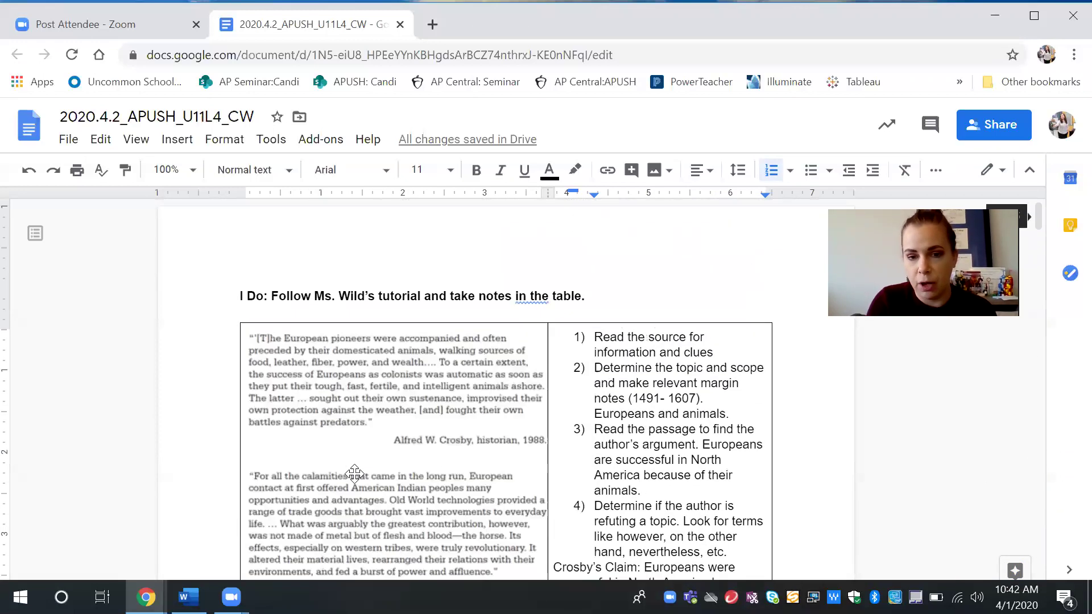
scroll(357, 475, down, 2)
scroll(356, 475, down, 4)
scroll(357, 475, down, 2)
scroll(356, 475, down, 3)
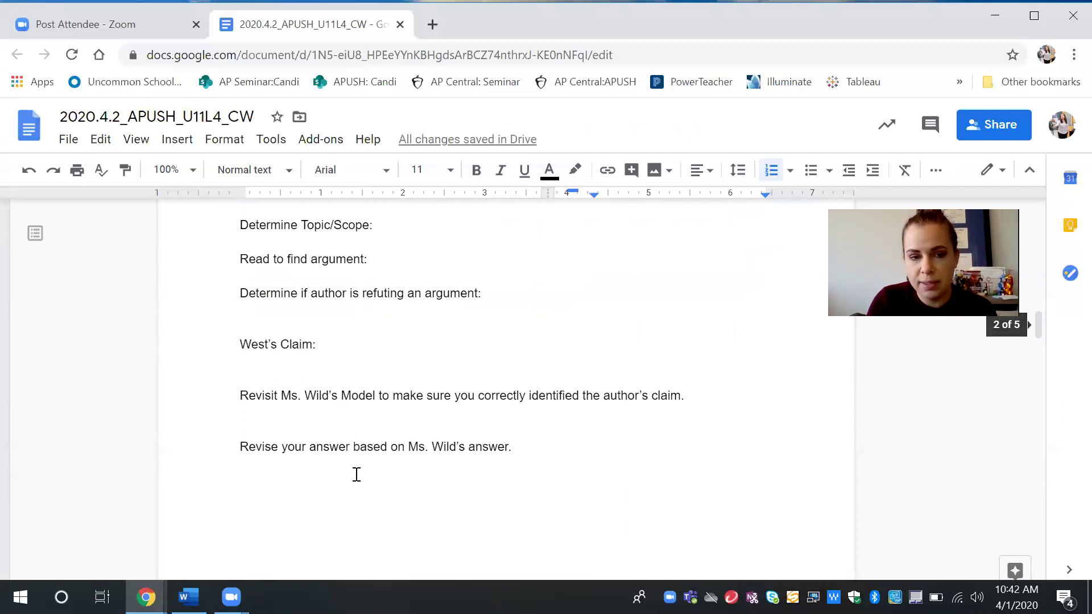
scroll(357, 475, up, 1)
scroll(356, 475, up, 2)
scroll(349, 458, down, 2)
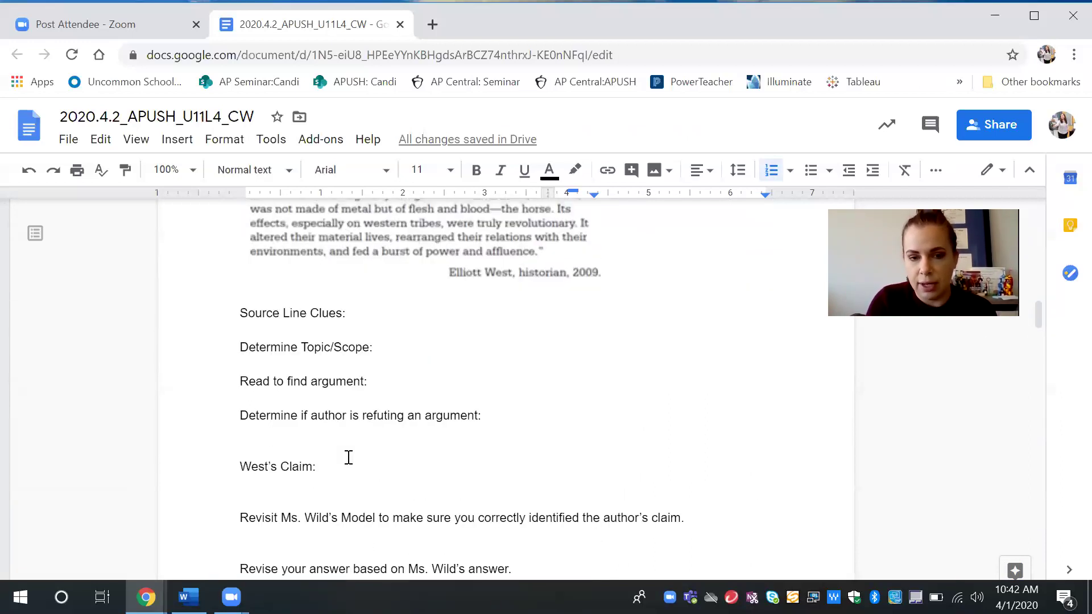
scroll(334, 500, down, 2)
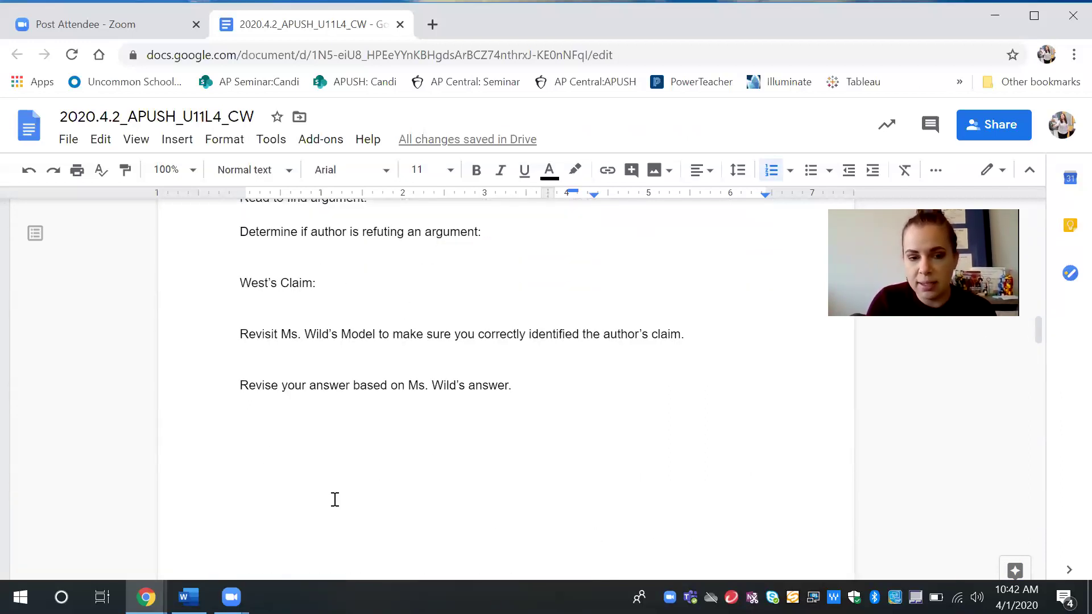
scroll(334, 499, up, 3)
scroll(335, 501, up, 2)
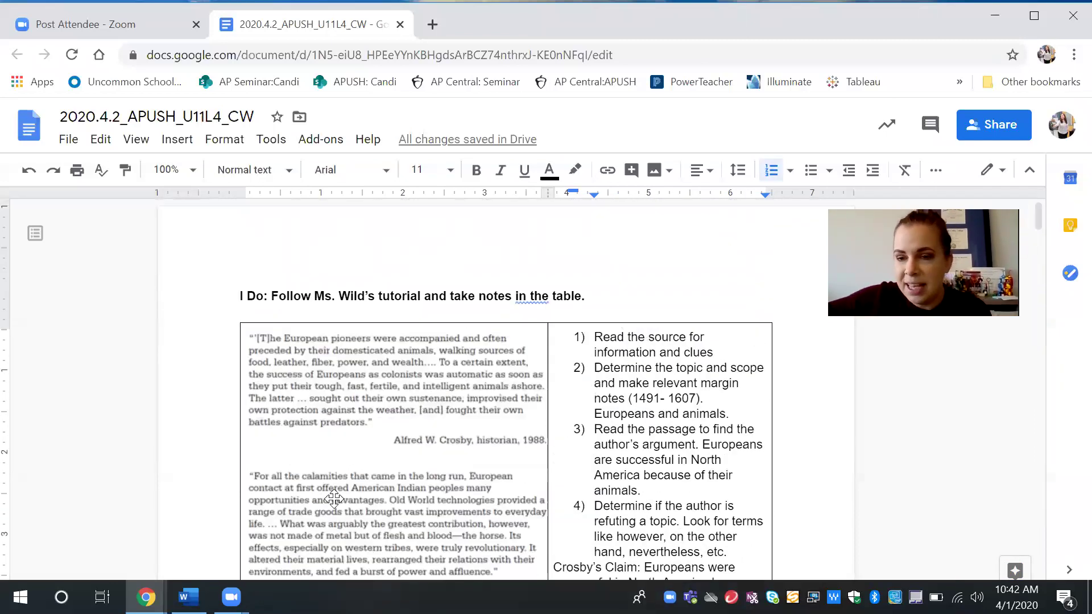